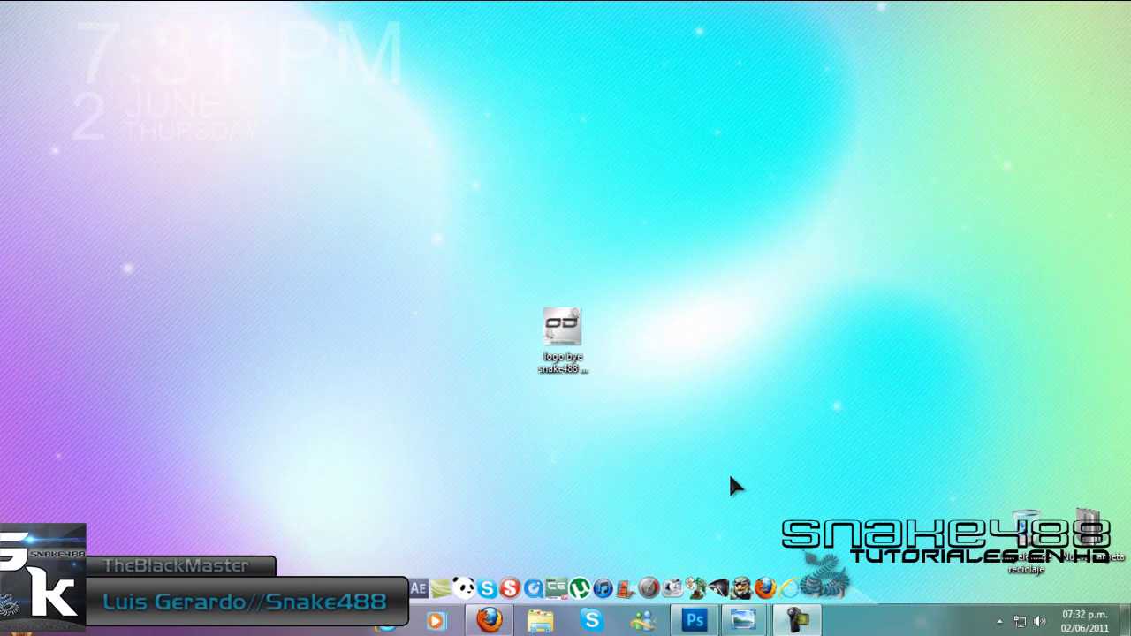
- View the 'logo bye snake488 de overdesaing' image in Photo Viewer, then minimize back to the desktop
{"action": "double_click", "coordinate": [559, 354]}
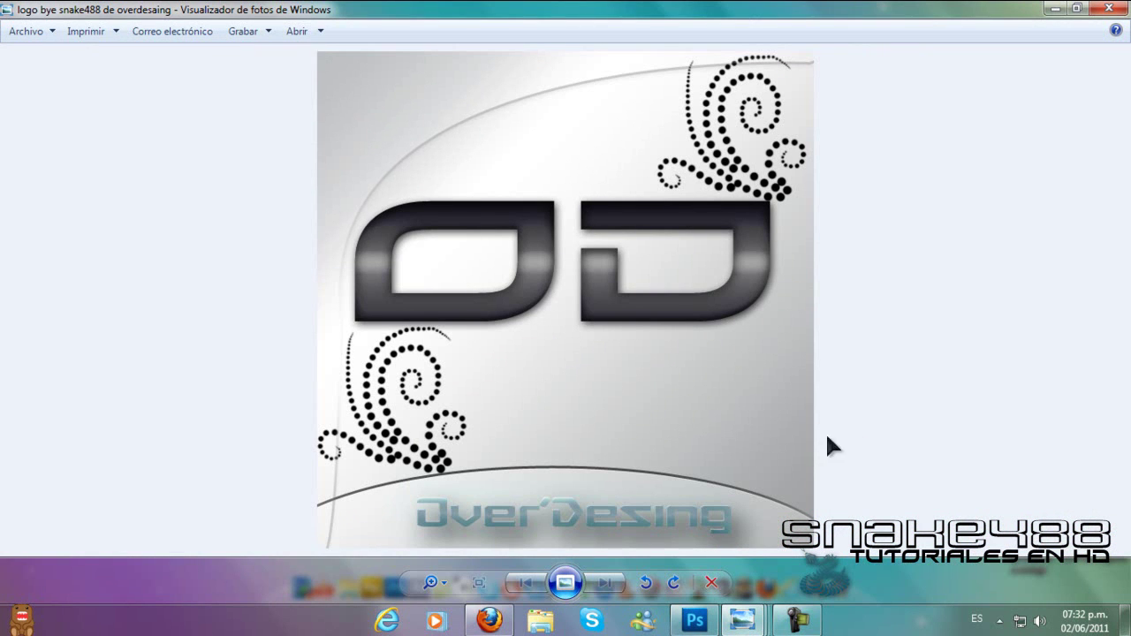
{"action": "scroll", "coordinate": [831, 429], "scroll_direction": "up", "scroll_amount": 3}
{"action": "scroll", "coordinate": [826, 391], "scroll_direction": "down", "scroll_amount": 3}
{"action": "left_click", "coordinate": [1057, 8]}
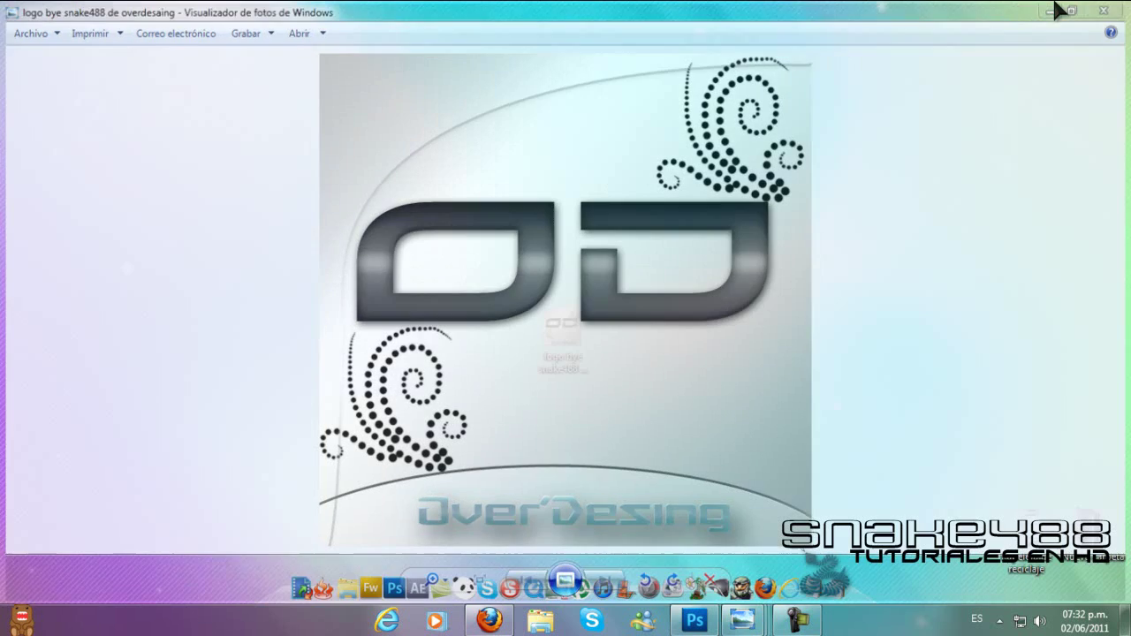
{"action": "left_click_drag", "start_coordinate": [408, 177], "coordinate": [661, 476]}
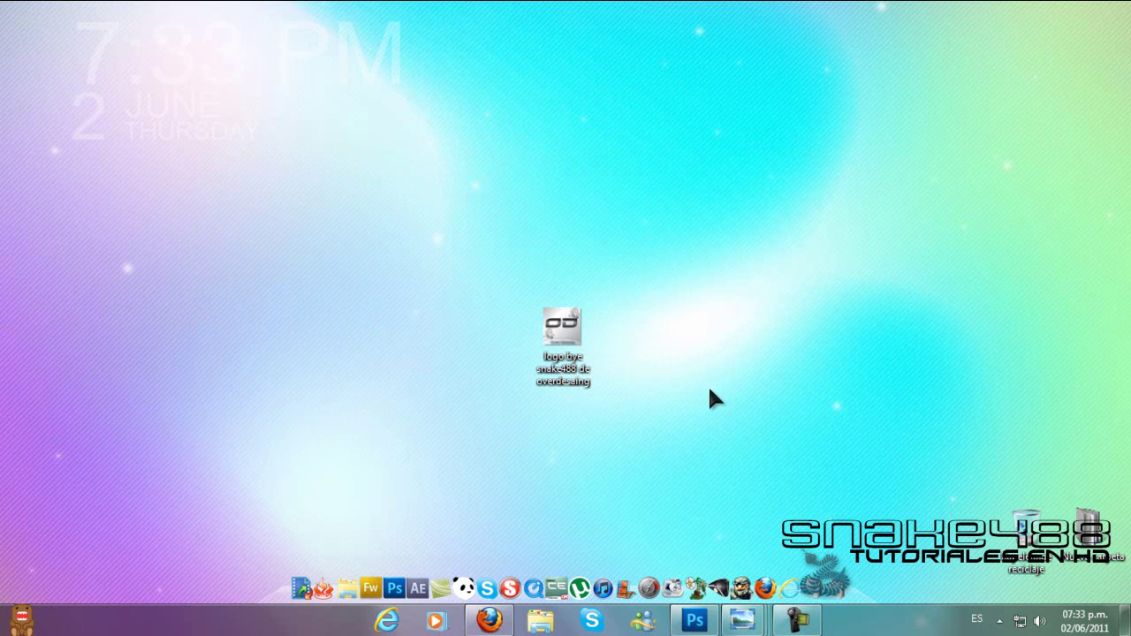
- Create 'Sin título-1' at 600 × 600 px, 200 ppi, Color RGB, white background
{"action": "left_click", "coordinate": [718, 621]}
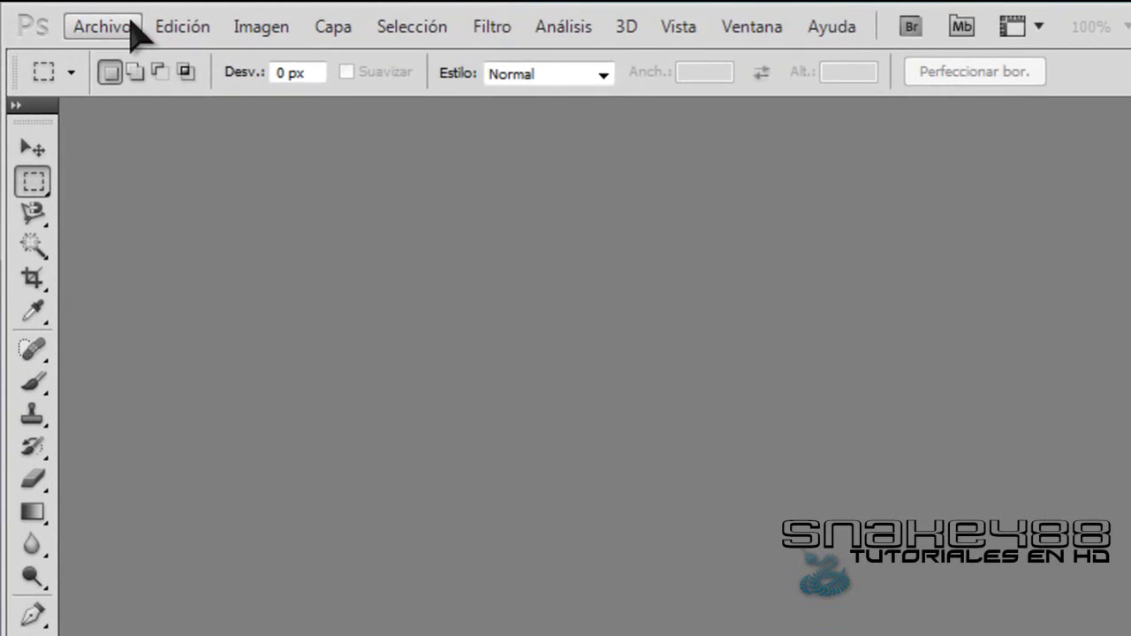
{"action": "left_click", "coordinate": [130, 36]}
{"action": "left_click", "coordinate": [141, 57]}
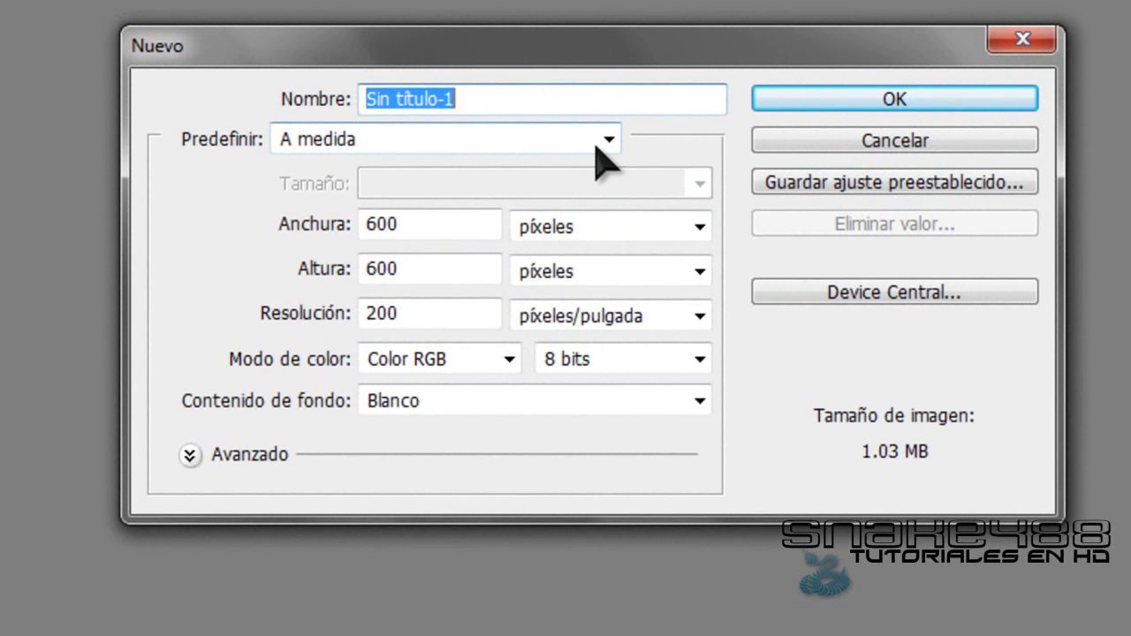
{"action": "left_click", "coordinate": [466, 242]}
{"action": "left_click_drag", "start_coordinate": [453, 239], "coordinate": [346, 234]}
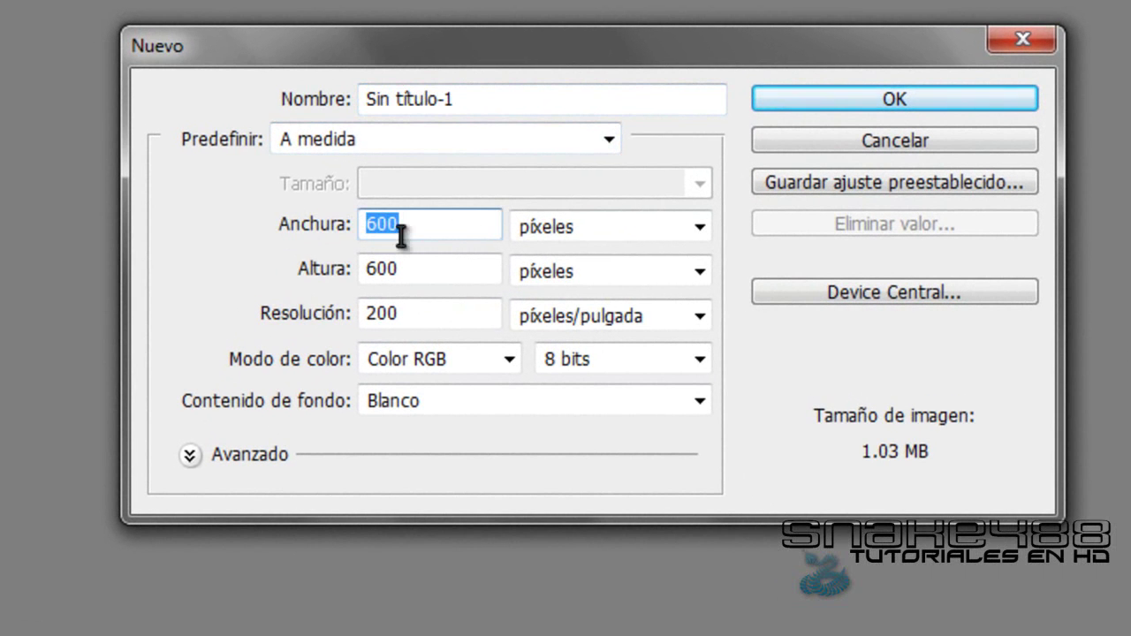
{"action": "left_click", "coordinate": [431, 264]}
{"action": "left_click_drag", "start_coordinate": [412, 265], "coordinate": [356, 265]}
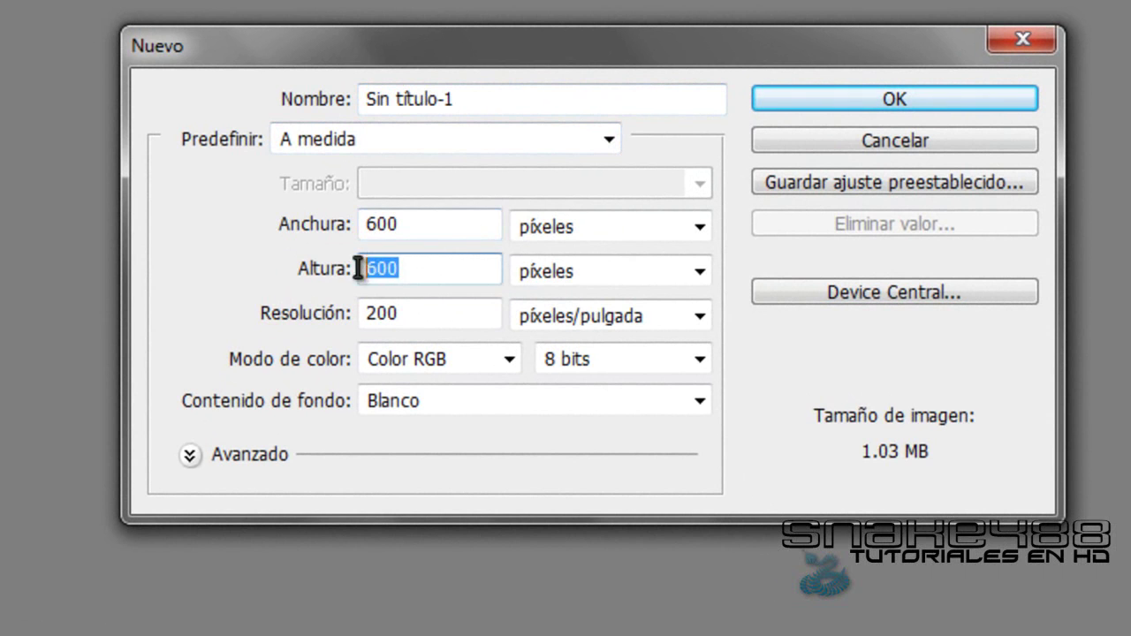
{"action": "left_click", "coordinate": [430, 266]}
{"action": "left_click_drag", "start_coordinate": [416, 319], "coordinate": [348, 320]}
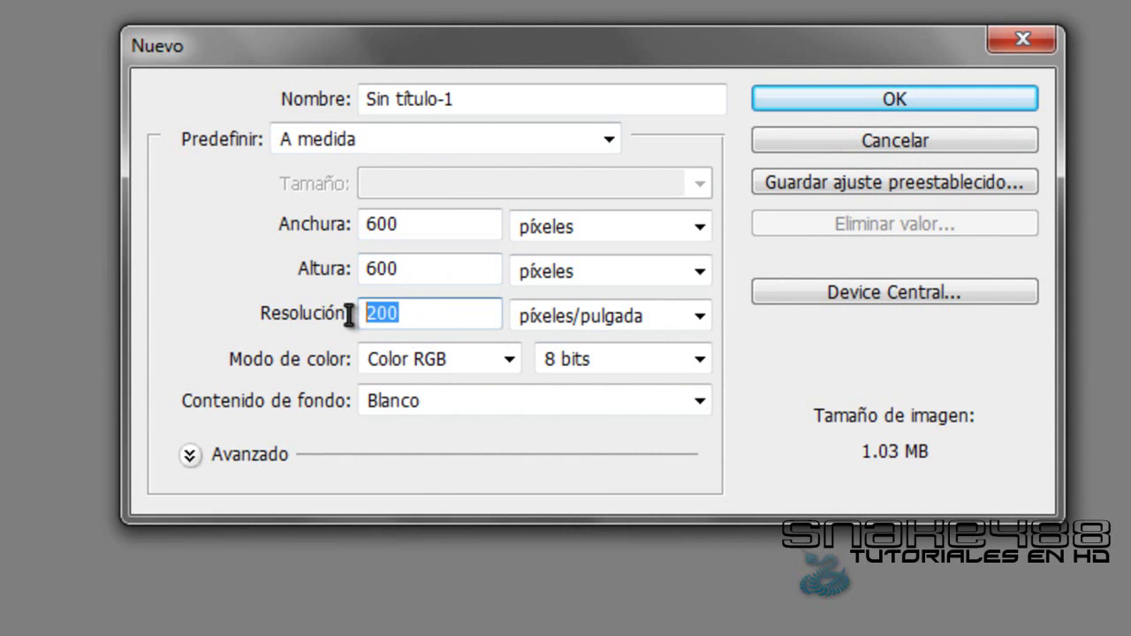
{"action": "left_click", "coordinate": [437, 320]}
{"action": "left_click", "coordinate": [509, 361]}
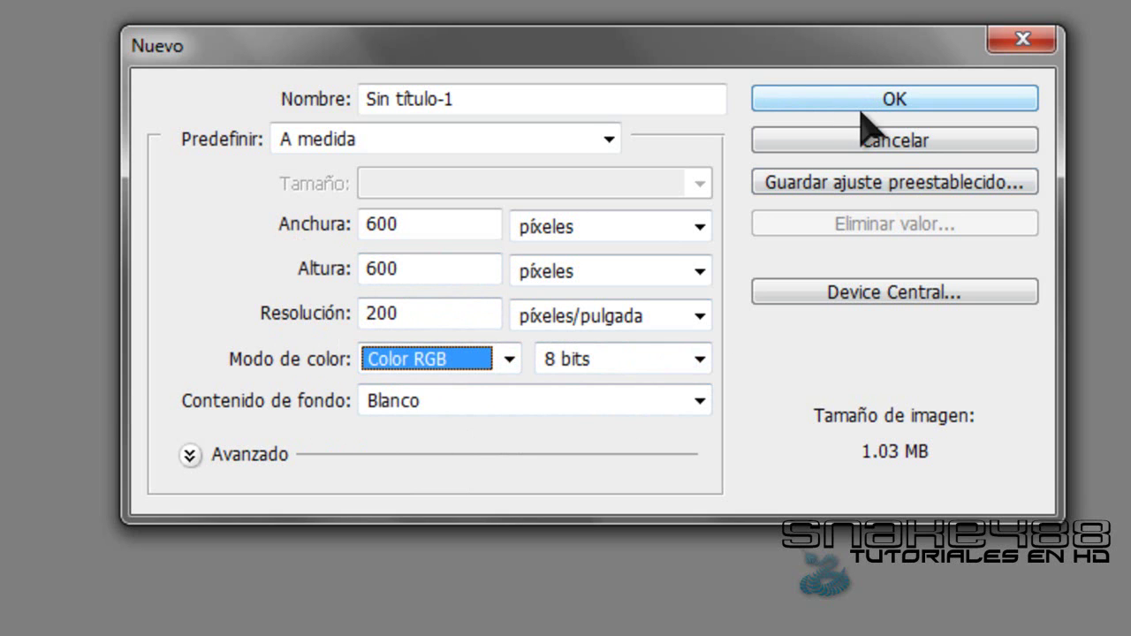
{"action": "left_click", "coordinate": [829, 105]}
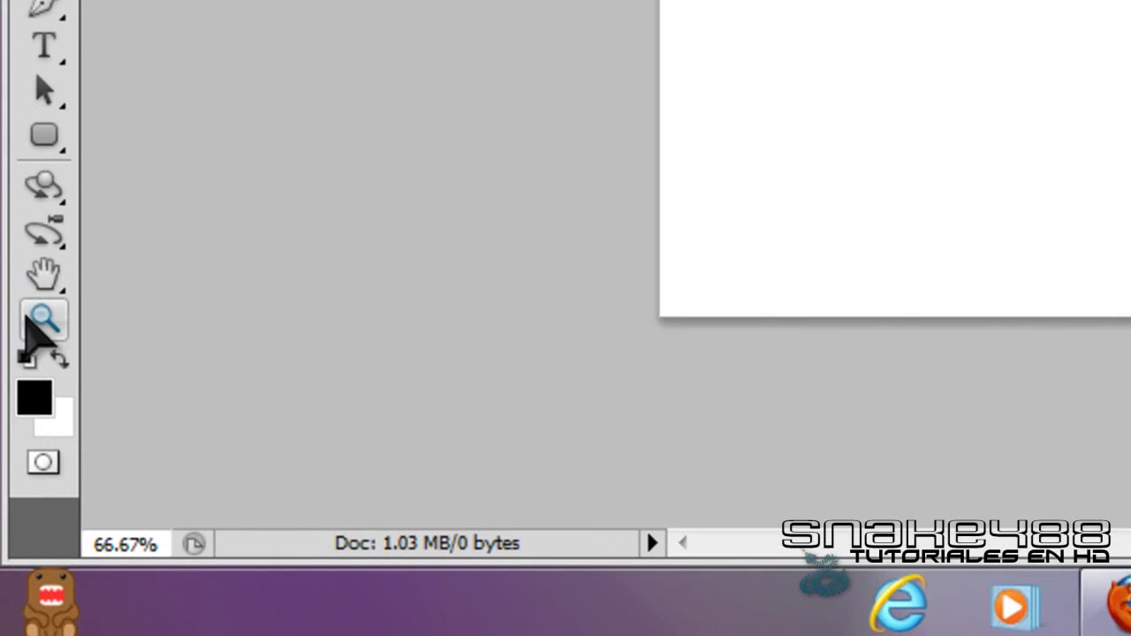
- Fit the blank canvas to the window (Ajustar pantalla) and select the Gradient tool
{"action": "left_click", "coordinate": [35, 314]}
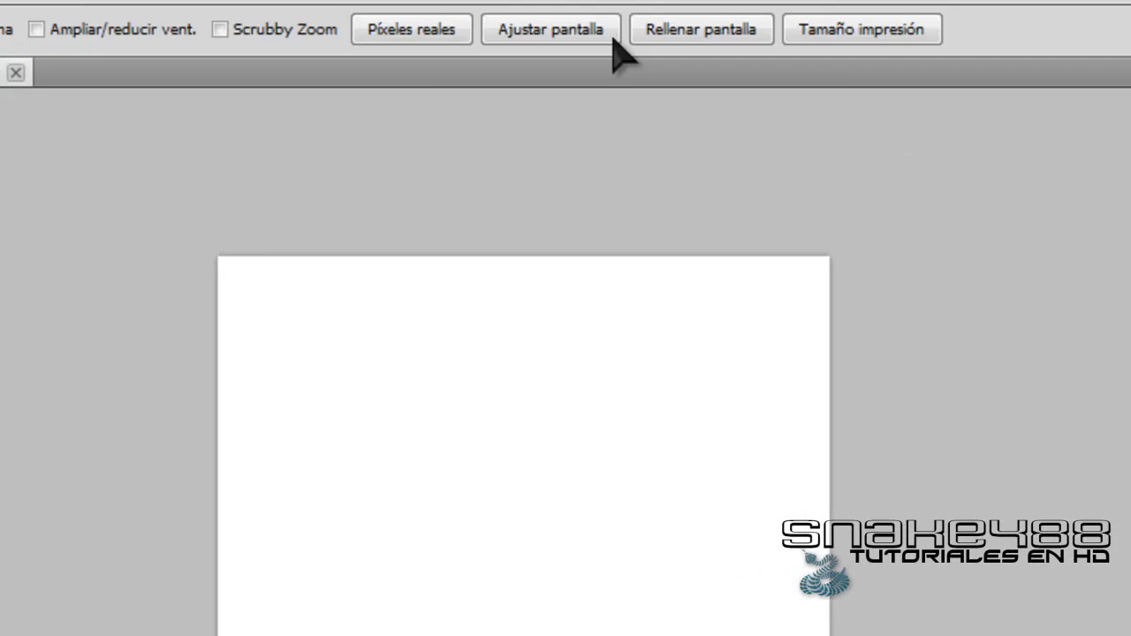
{"action": "left_click", "coordinate": [515, 76]}
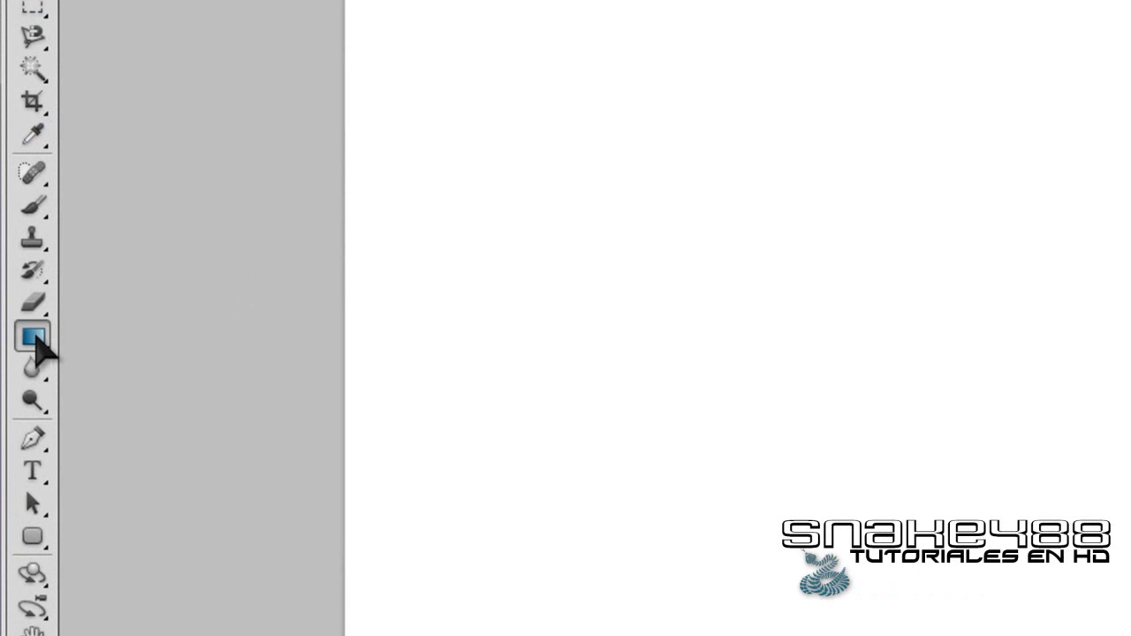
{"action": "right_click", "coordinate": [36, 341]}
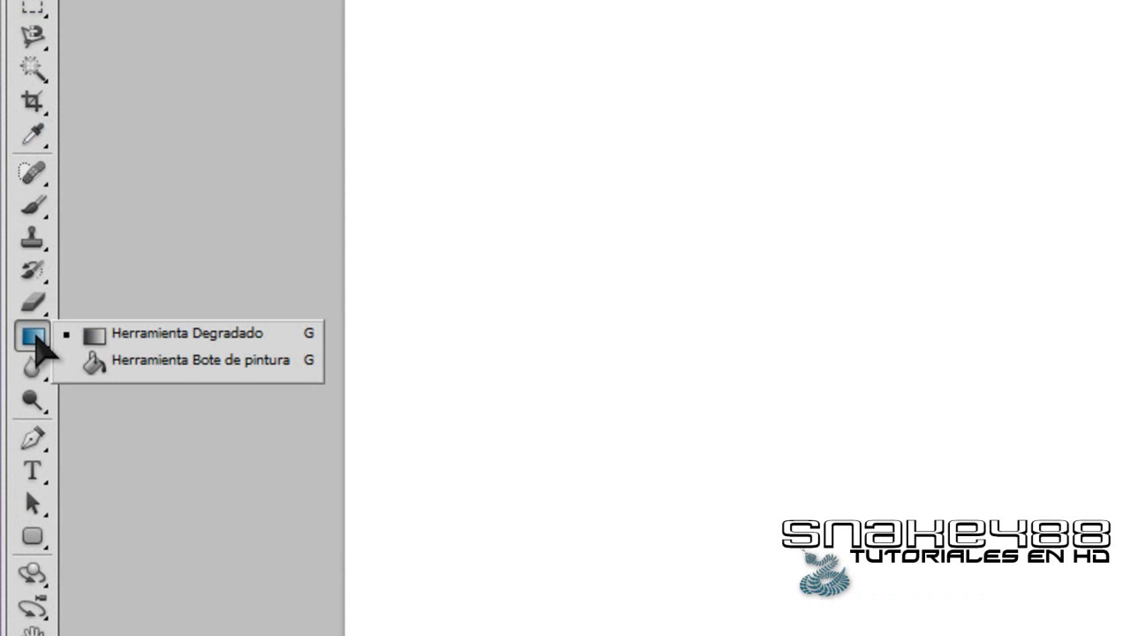
{"action": "left_click", "coordinate": [98, 359]}
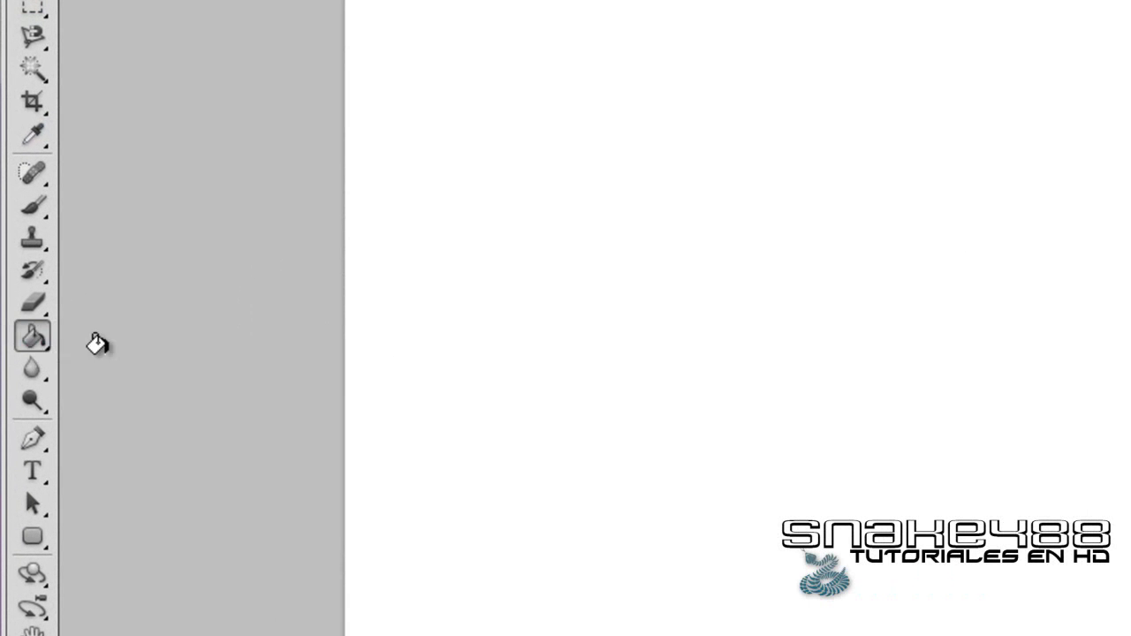
{"action": "right_click", "coordinate": [36, 342]}
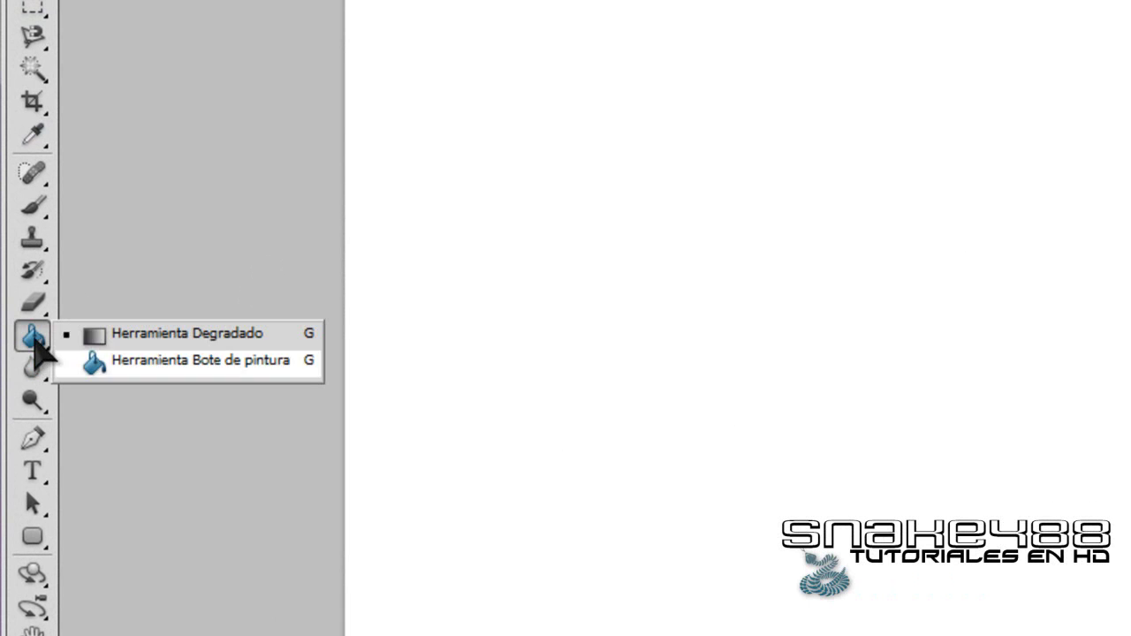
{"action": "left_click", "coordinate": [88, 334]}
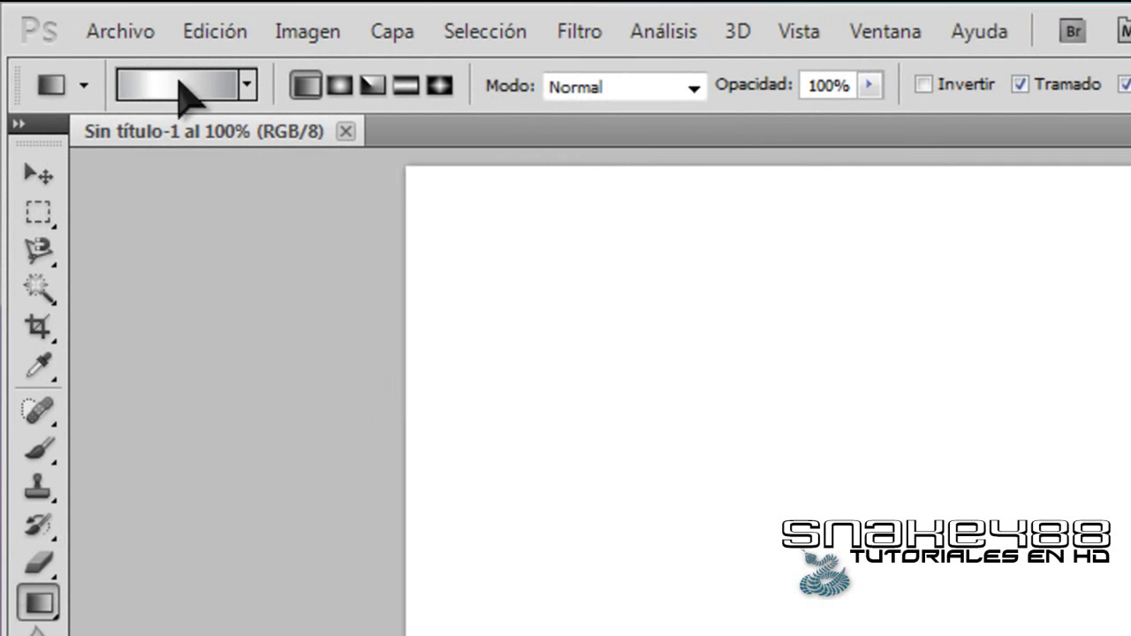
- Make the silver 'Bar Type 1 v1 - linear' preset current in the Gradient Editor
{"action": "left_click", "coordinate": [218, 86]}
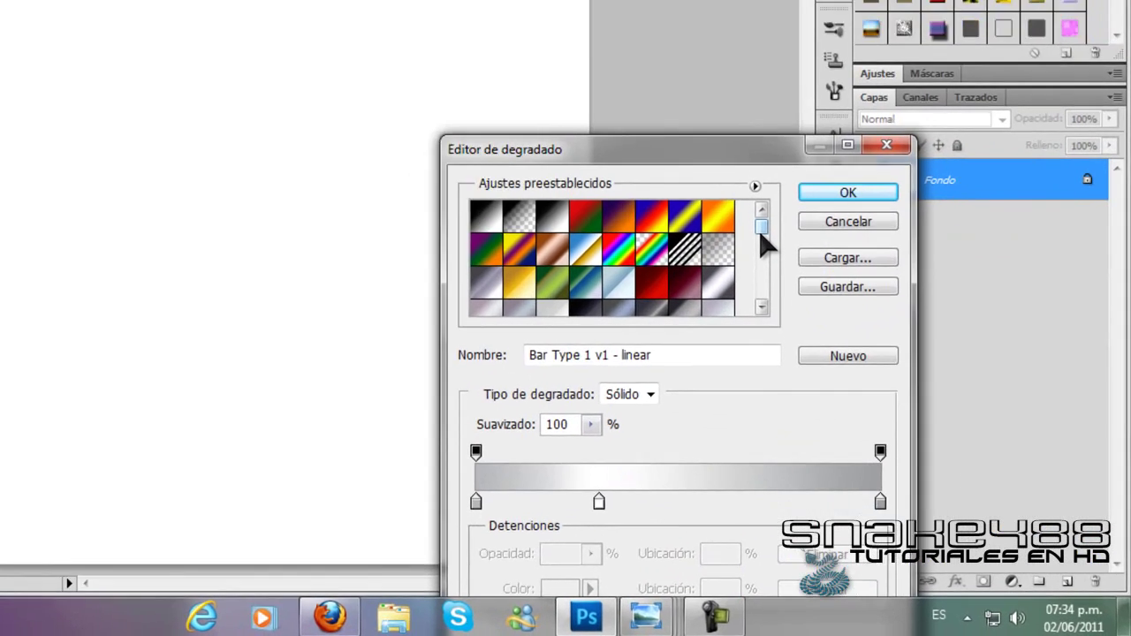
{"action": "left_click_drag", "start_coordinate": [833, 308], "coordinate": [841, 320]}
{"action": "mouse_move", "coordinate": [717, 186]}
{"action": "left_mouse_down"}
{"action": "mouse_move", "coordinate": [713, 199]}
{"action": "mouse_move", "coordinate": [663, 180]}
{"action": "left_mouse_up"}
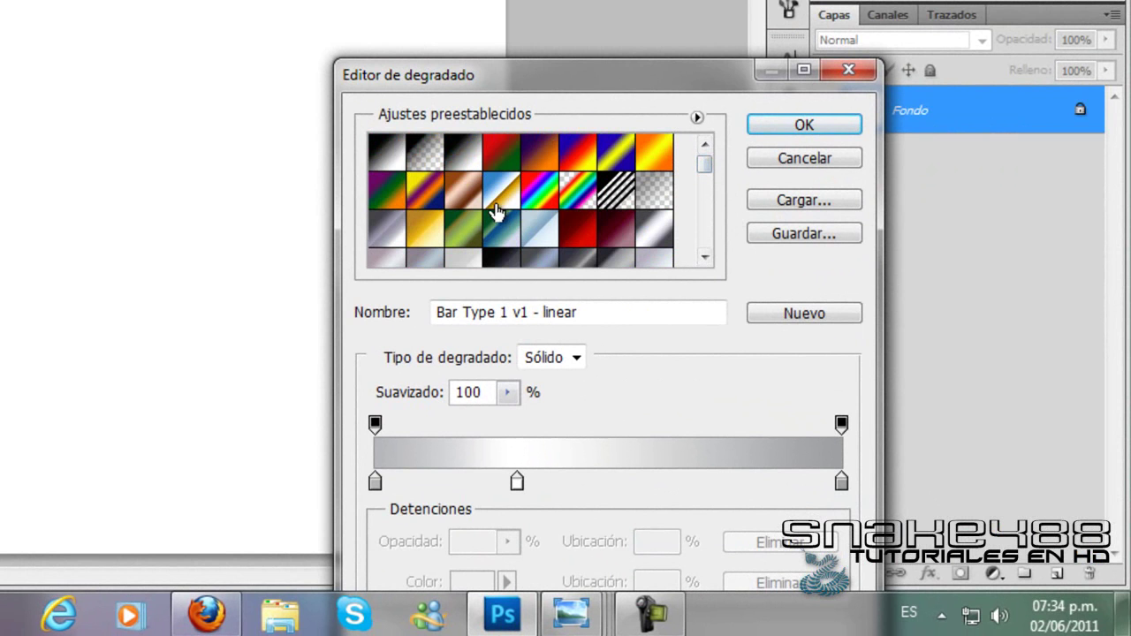
{"action": "scroll", "coordinate": [424, 252], "scroll_direction": "down", "scroll_amount": 1}
{"action": "scroll", "coordinate": [442, 251], "scroll_direction": "up", "scroll_amount": 1}
{"action": "left_click", "coordinate": [818, 235]}
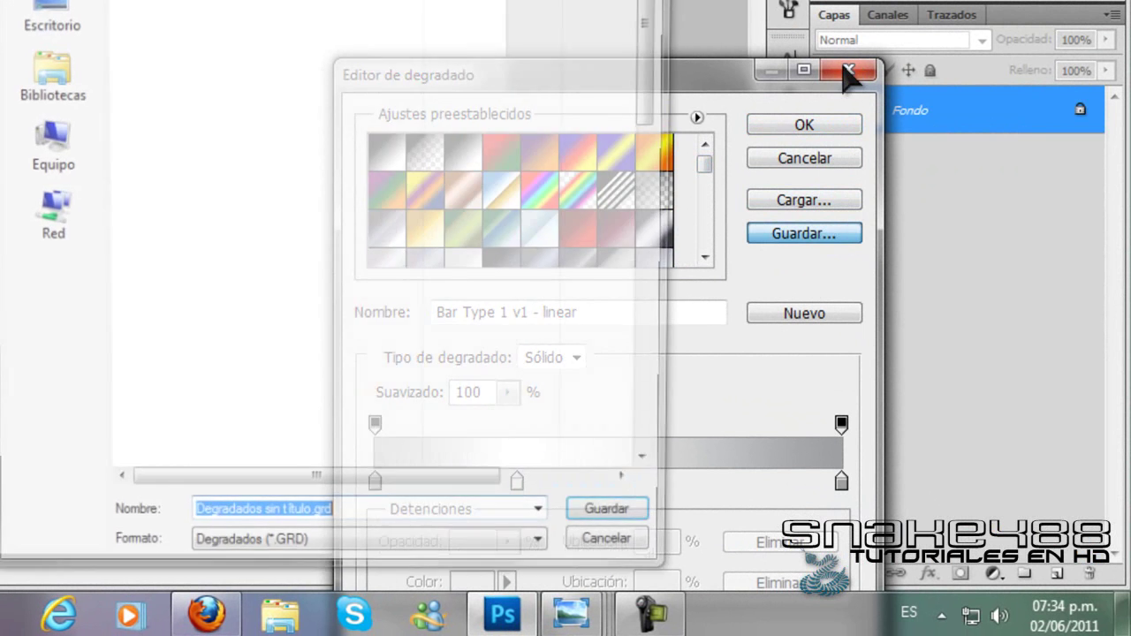
{"action": "key", "text": "Escape"}
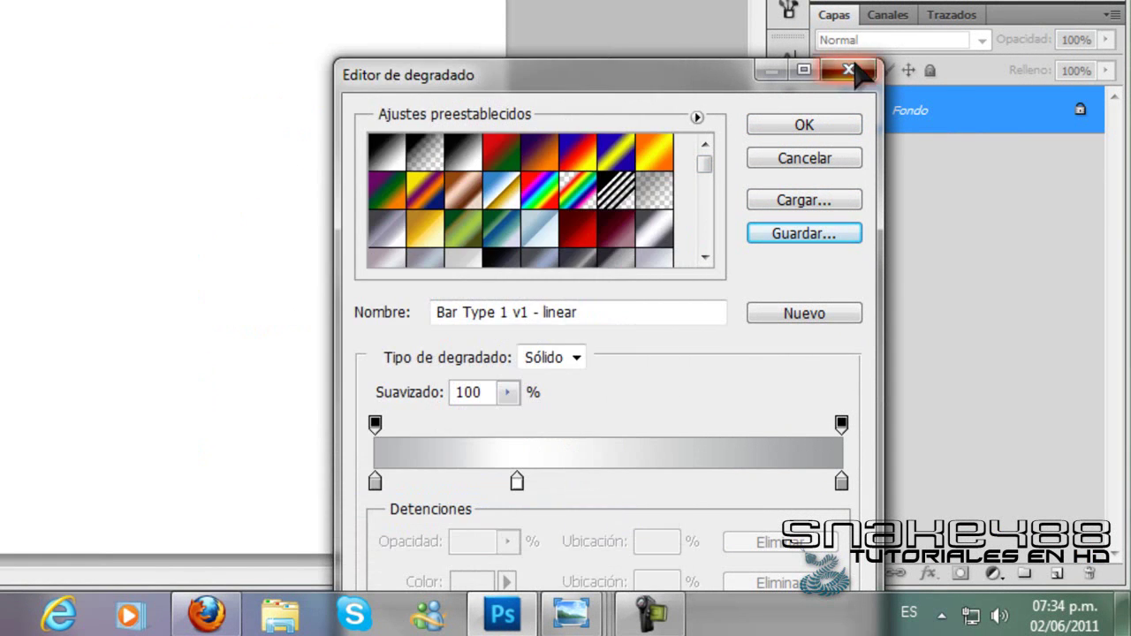
{"action": "left_click", "coordinate": [854, 76]}
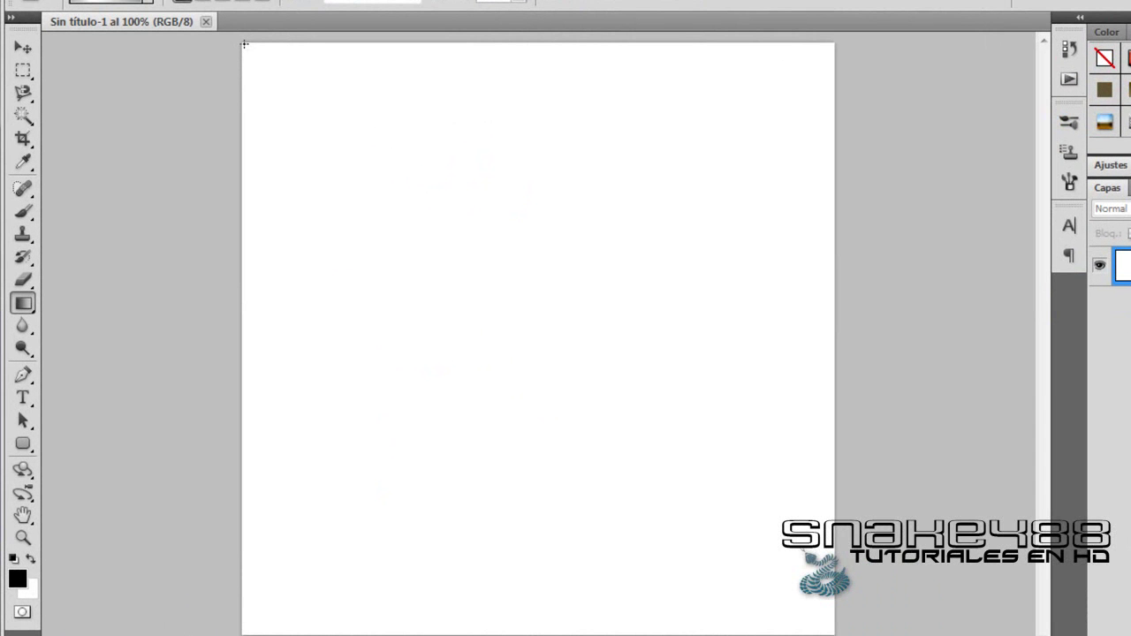
- Fill top-left to bottom-right with the silver gradient, then draw black ellipse 'Forma 1' over the bottom edge
{"action": "left_click_drag", "start_coordinate": [244, 43], "coordinate": [833, 632]}
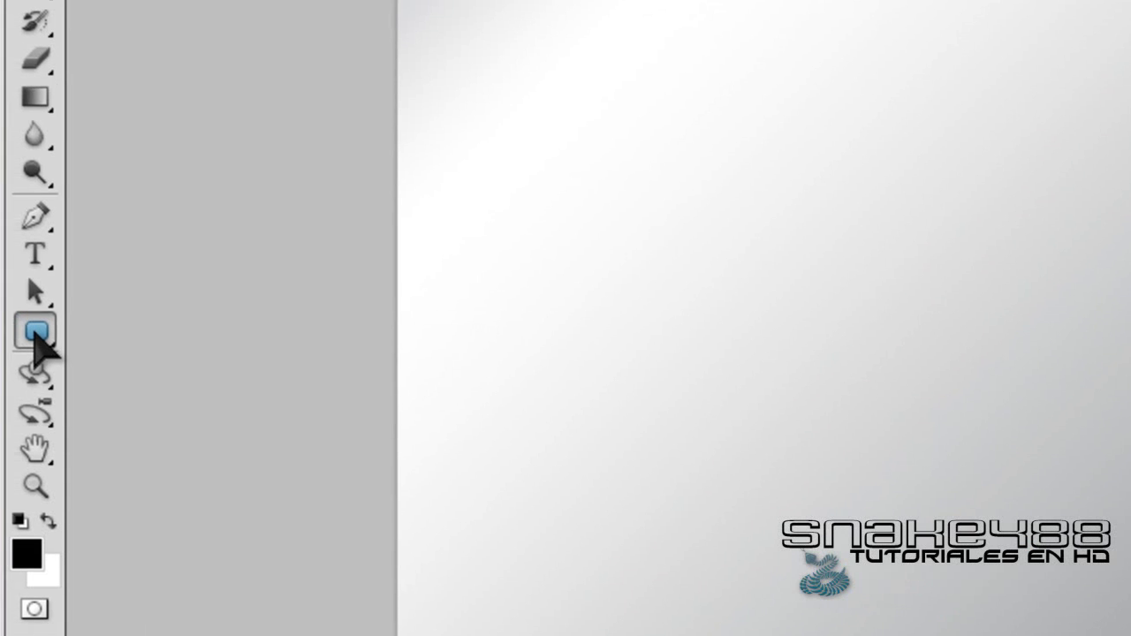
{"action": "left_click", "coordinate": [38, 334]}
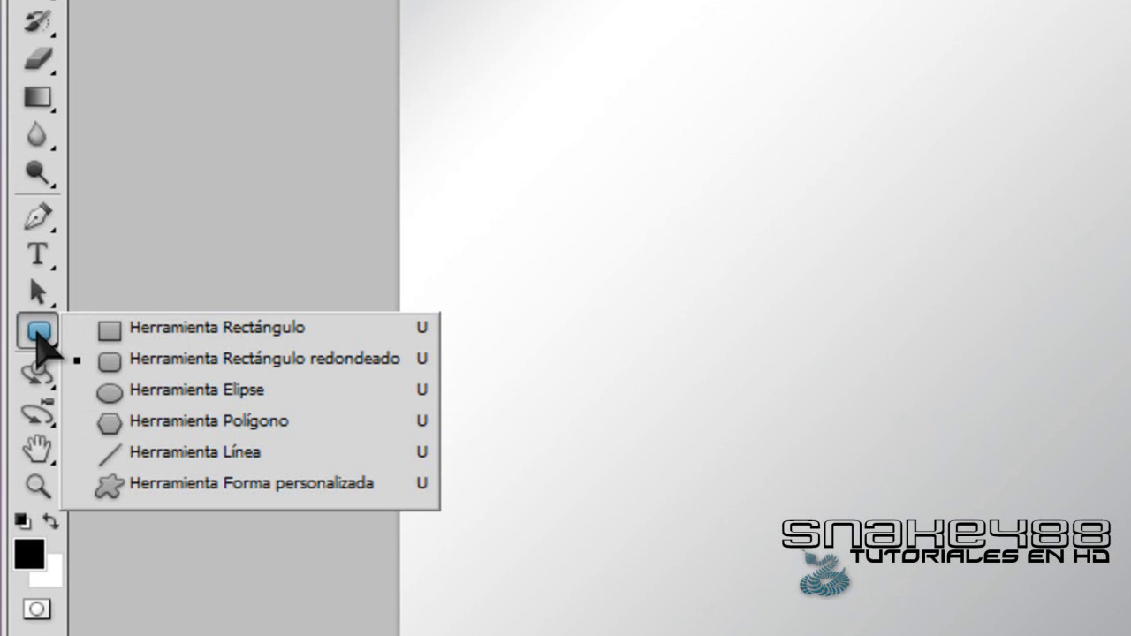
{"action": "left_click", "coordinate": [172, 392]}
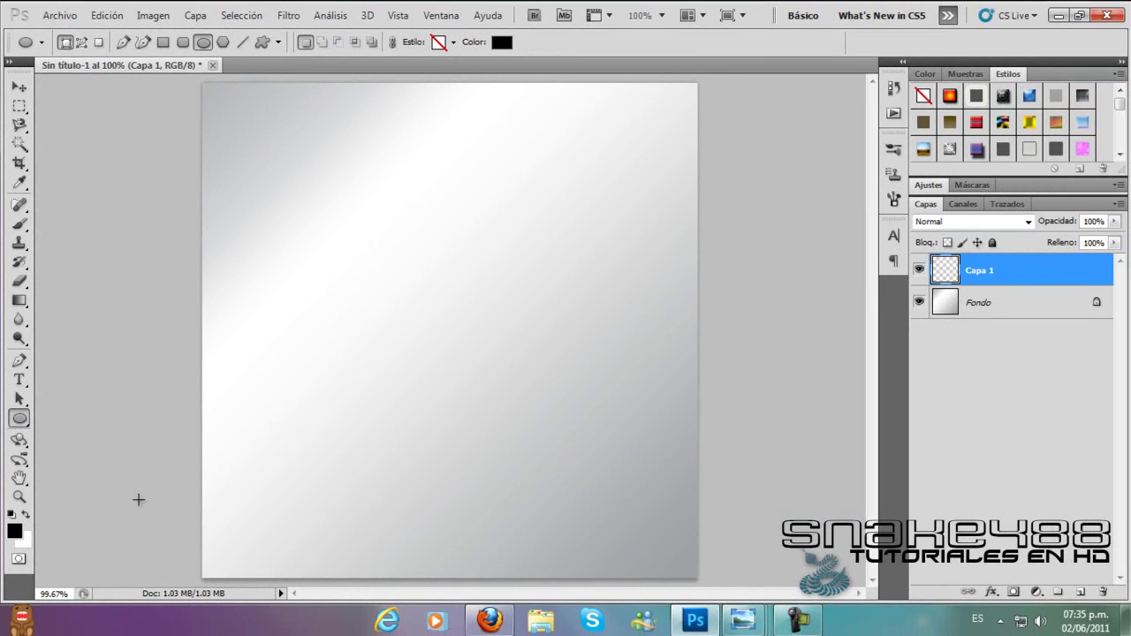
{"action": "left_click_drag", "start_coordinate": [183, 517], "coordinate": [734, 587]}
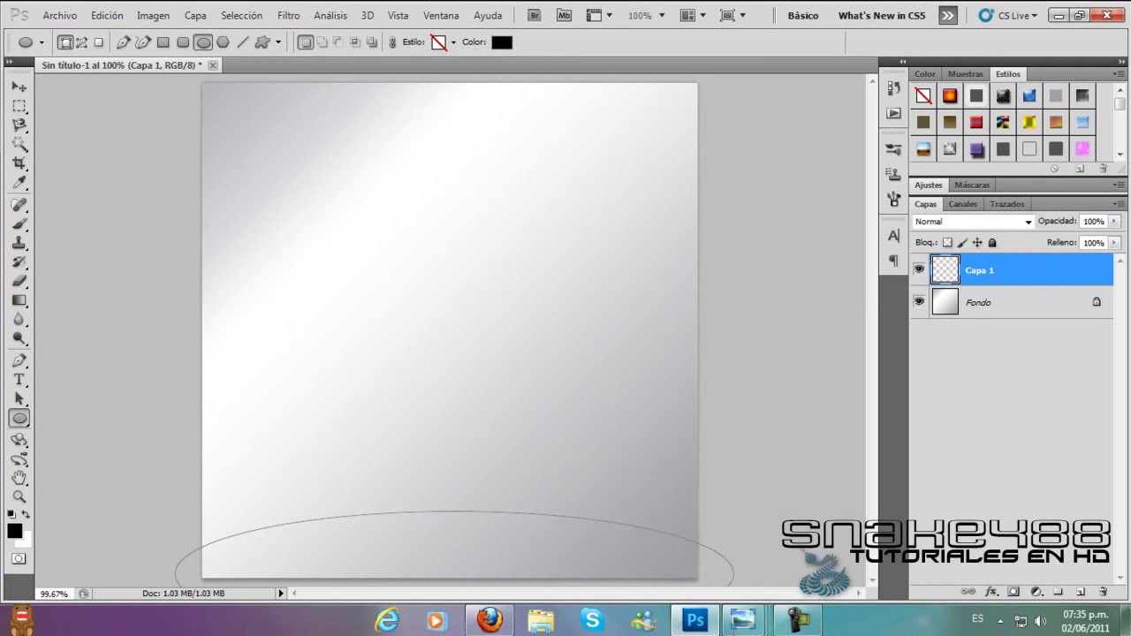
{"action": "left_click_drag", "start_coordinate": [747, 587], "coordinate": [162, 481]}
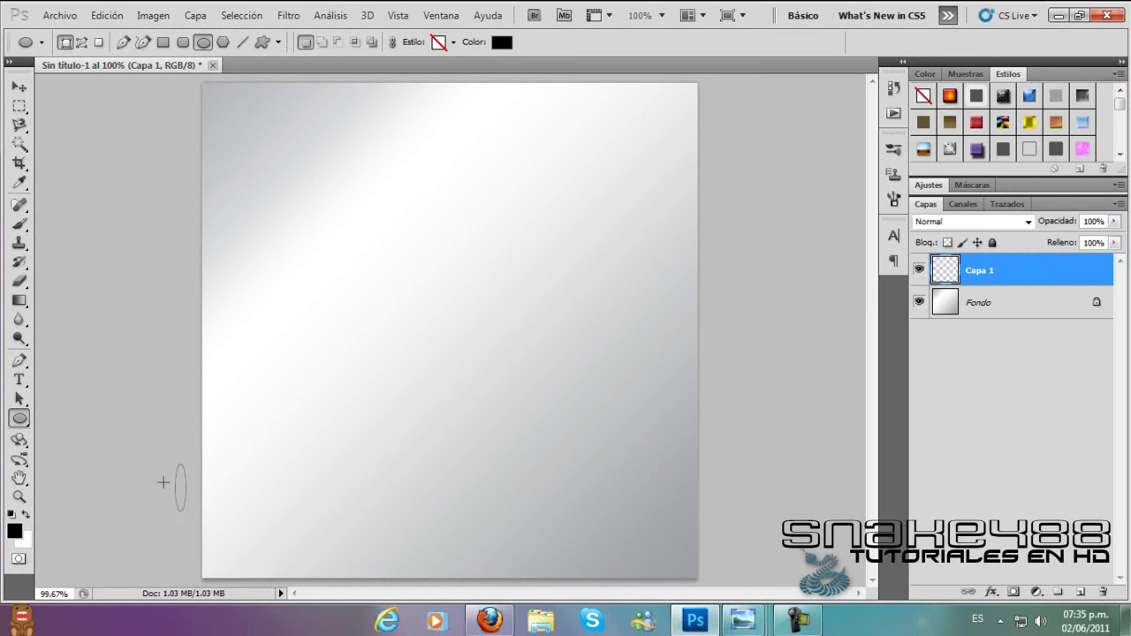
{"action": "mouse_move", "coordinate": [227, 528]}
{"action": "left_mouse_down"}
{"action": "mouse_move", "coordinate": [563, 590]}
{"action": "mouse_move", "coordinate": [730, 589]}
{"action": "left_mouse_up"}
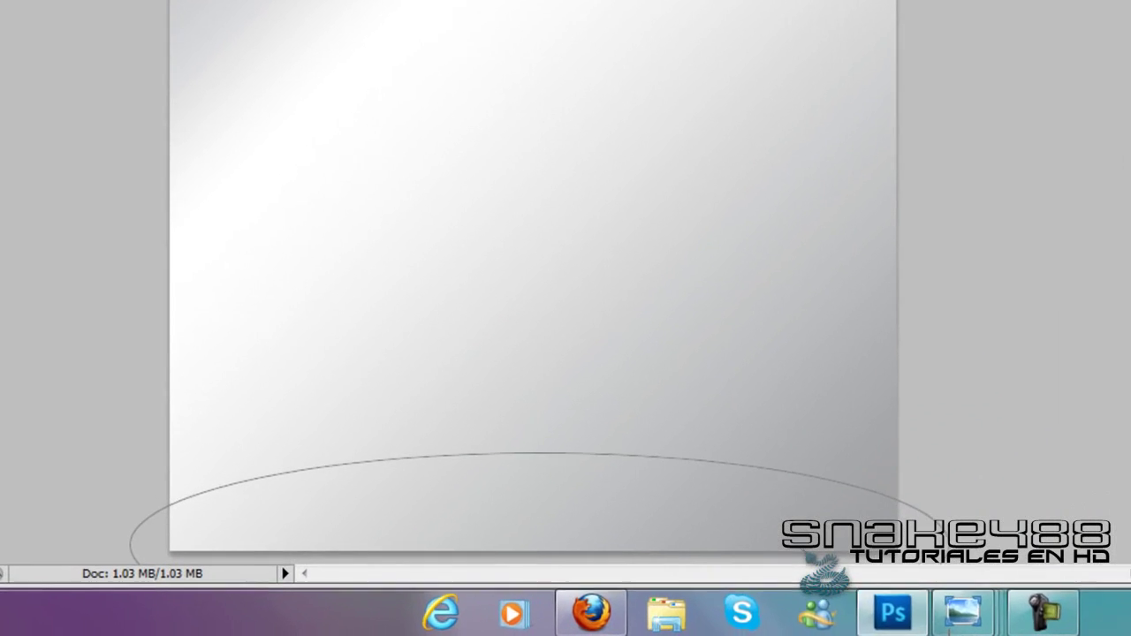
{"action": "left_click_drag", "start_coordinate": [981, 619], "coordinate": [990, 627]}
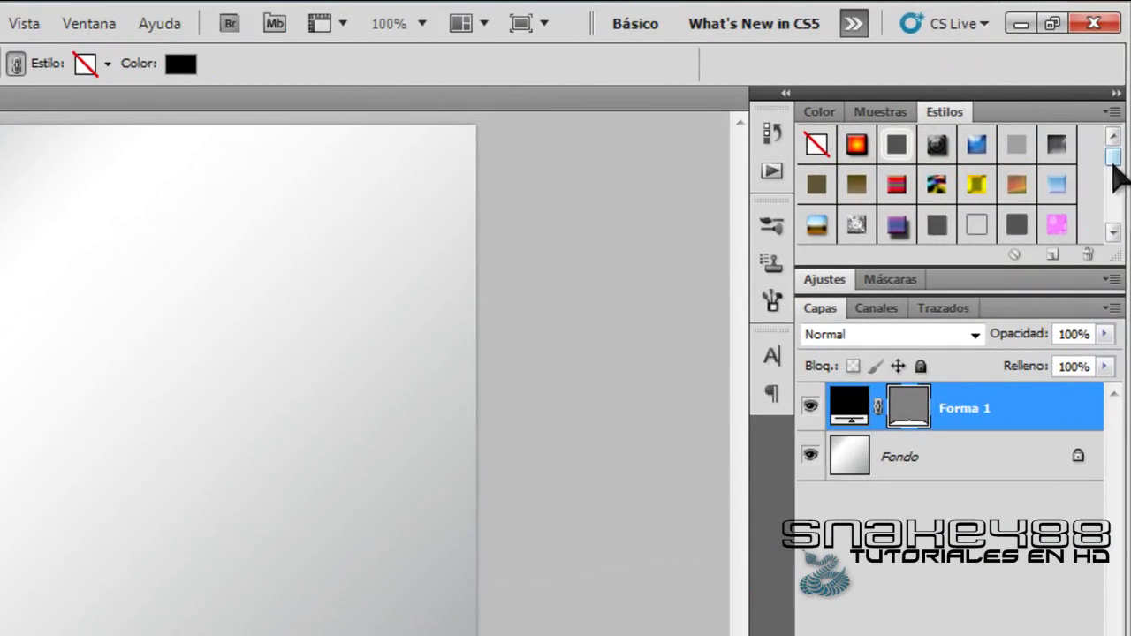
- Give 'Forma 1' a glossy preset style with bevel, gradient overlay, stroke and 0% fill
{"action": "left_click", "coordinate": [1120, 154]}
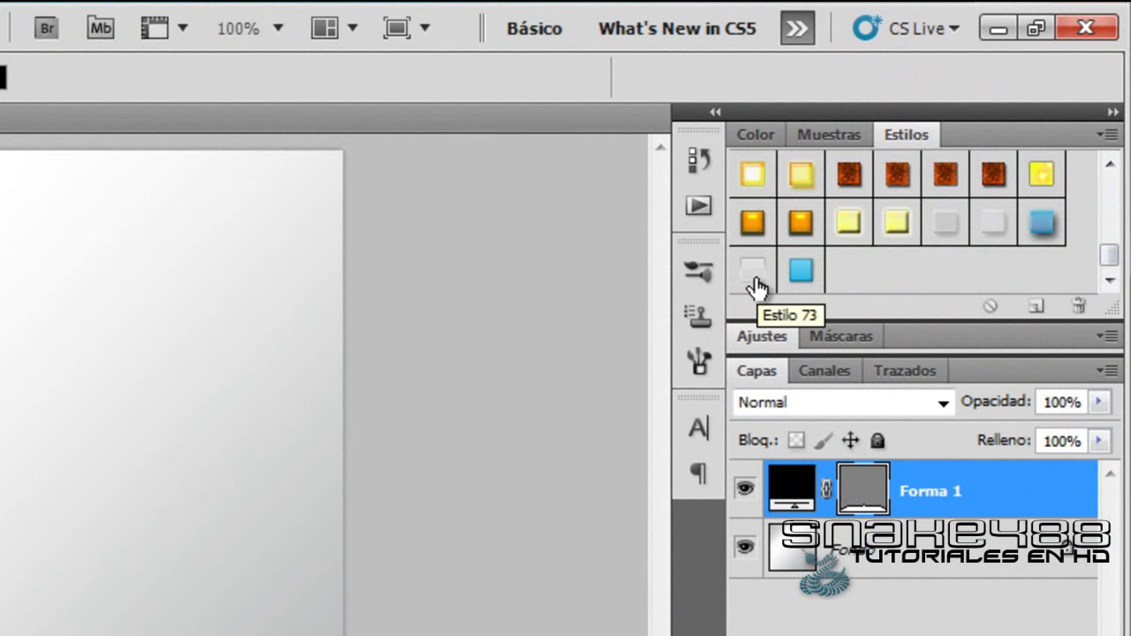
{"action": "left_click", "coordinate": [754, 281]}
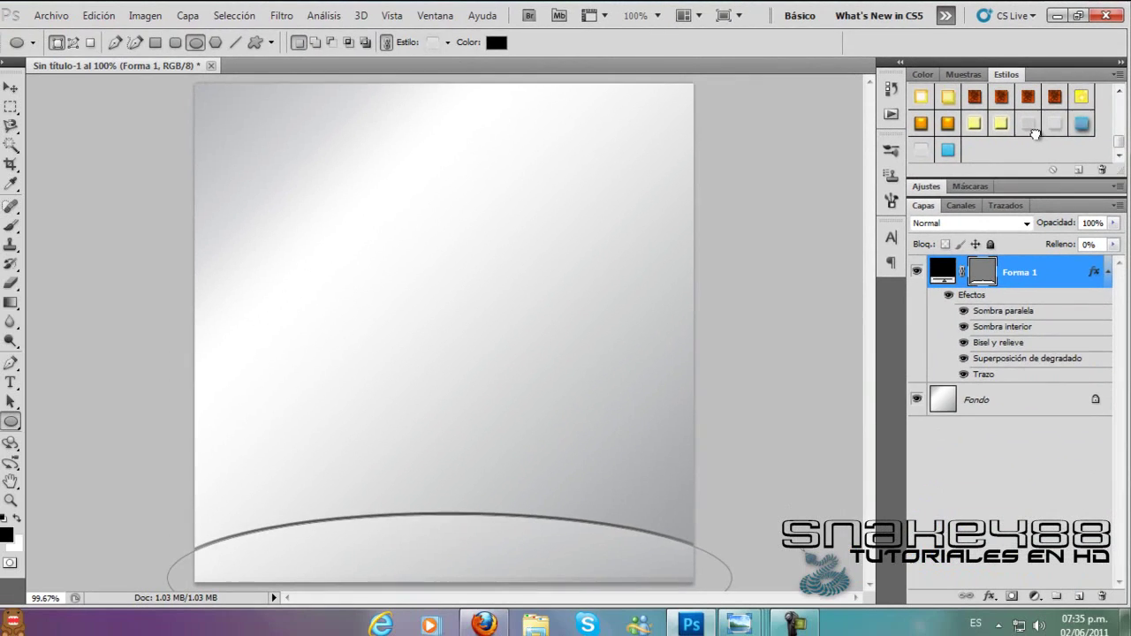
{"action": "left_click", "coordinate": [1029, 126]}
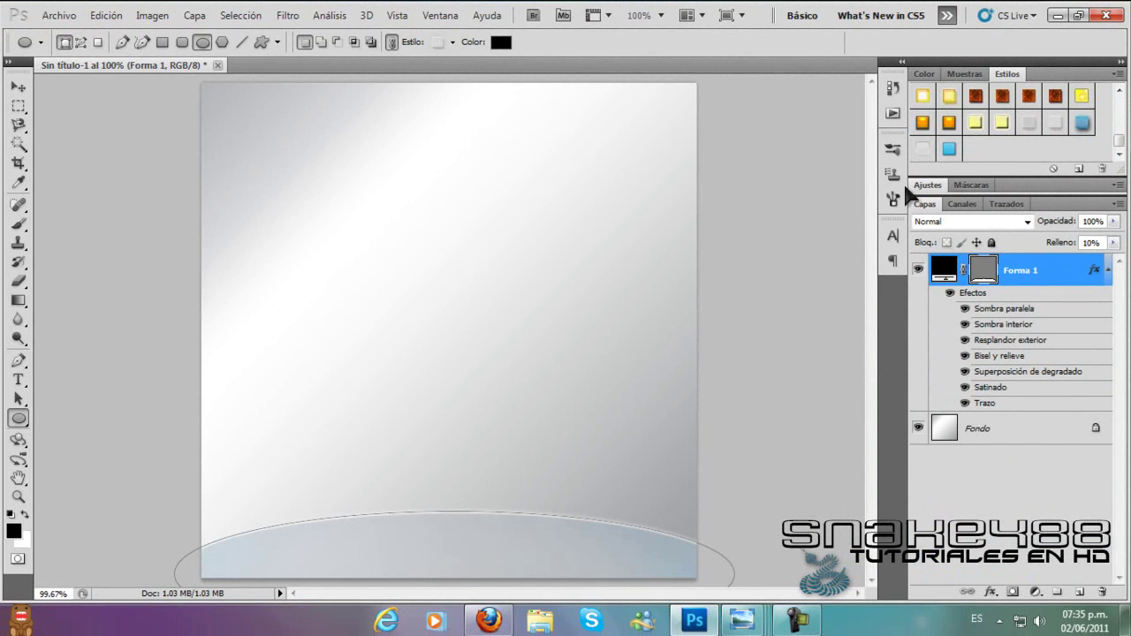
{"action": "left_click", "coordinate": [923, 149]}
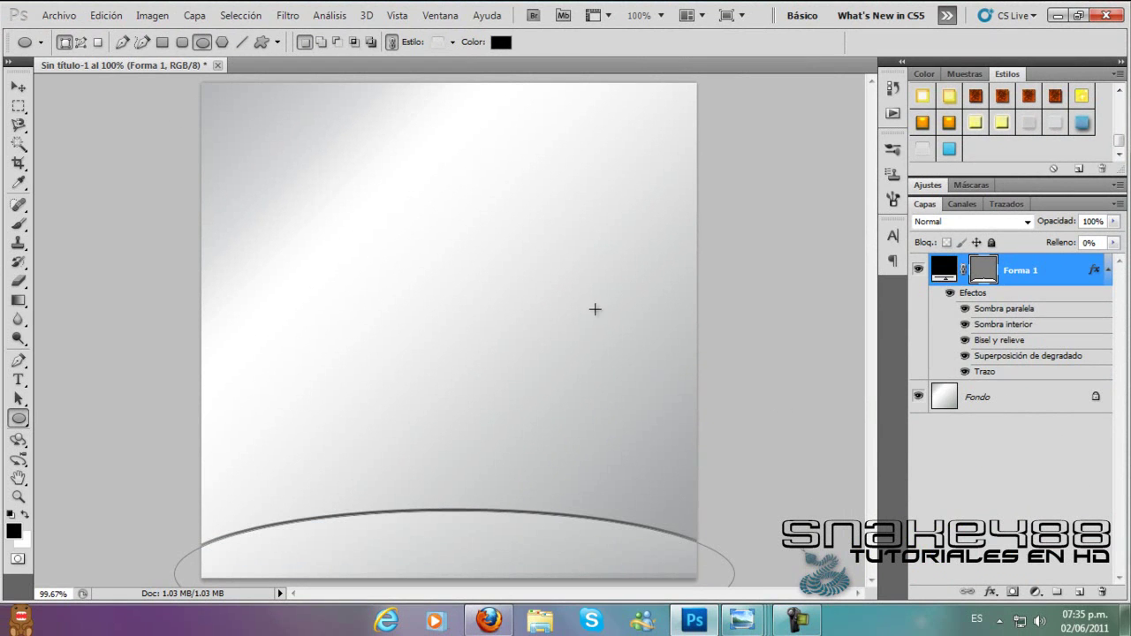
{"action": "left_click", "coordinate": [18, 87]}
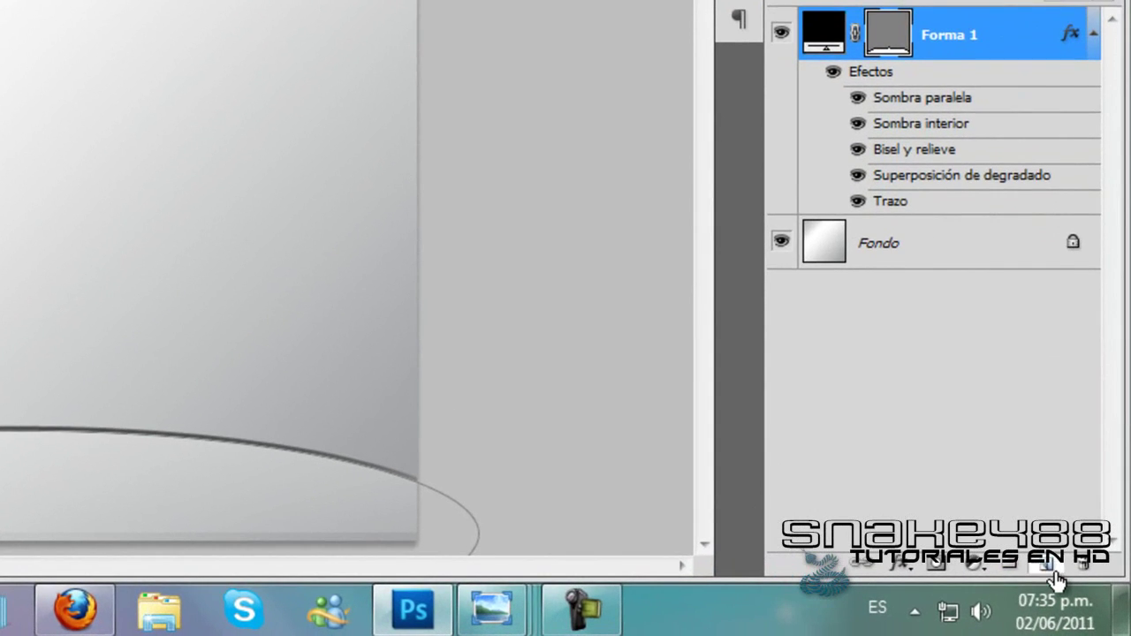
- Add a new layer and draw a large paragraph text box over the upper square
{"action": "left_click", "coordinate": [1055, 575]}
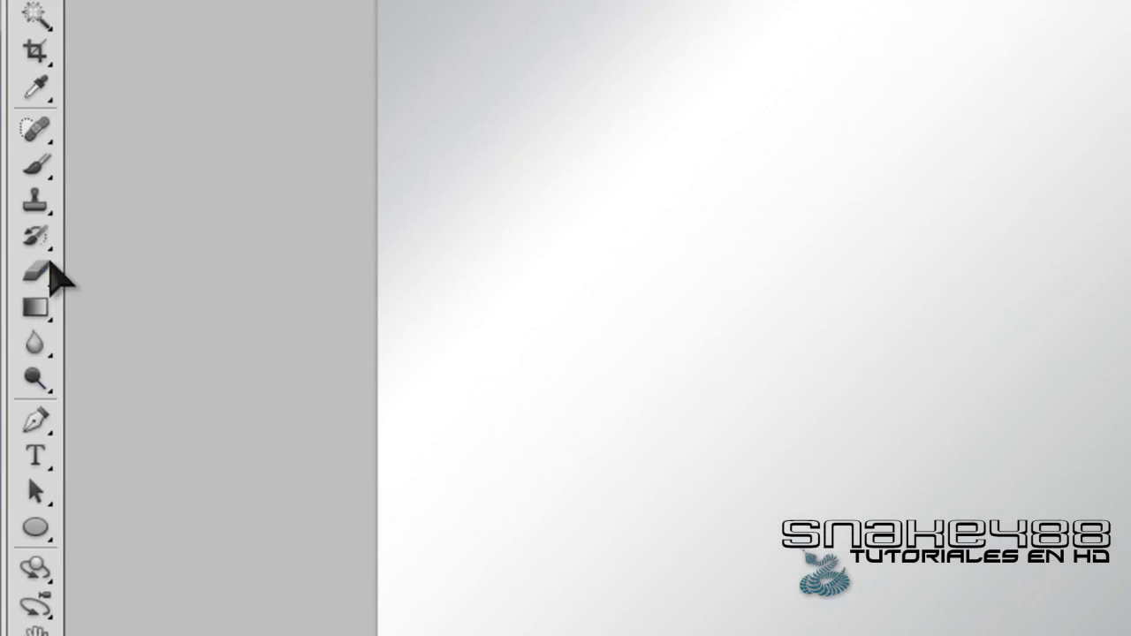
{"action": "left_click", "coordinate": [23, 381]}
{"action": "left_click", "coordinate": [46, 462]}
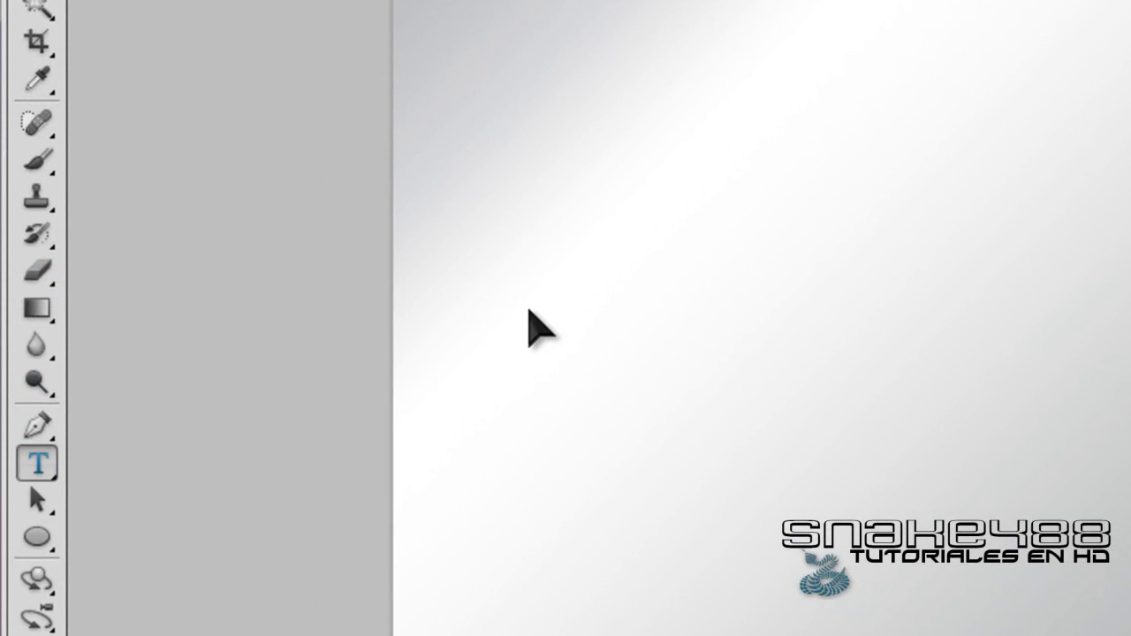
{"action": "left_click", "coordinate": [529, 311]}
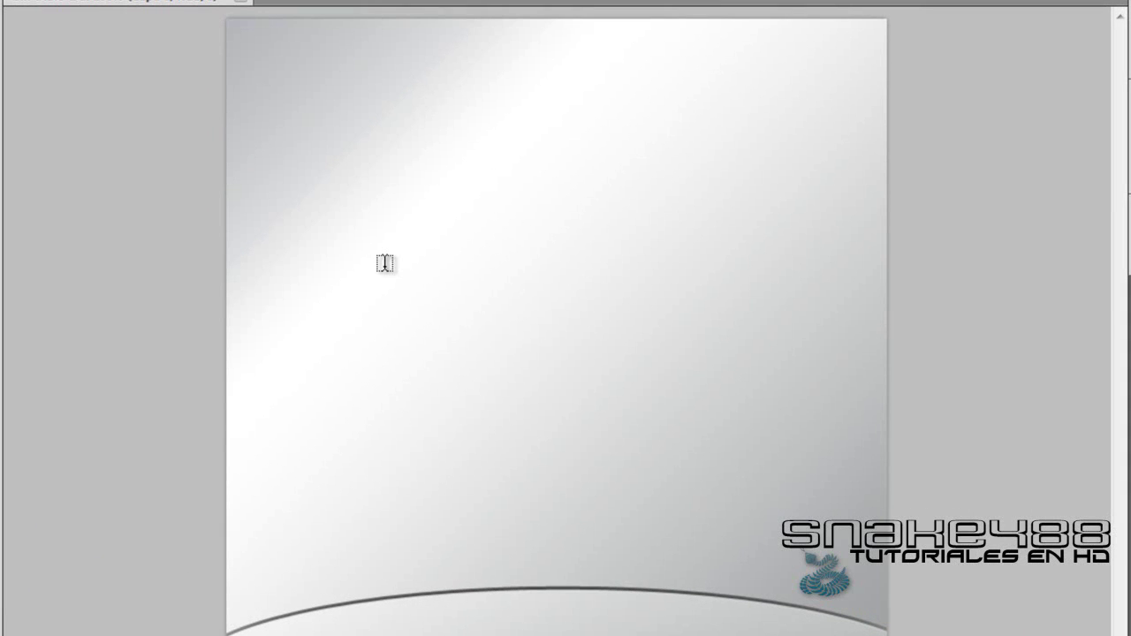
{"action": "mouse_move", "coordinate": [271, 132]}
{"action": "left_mouse_down"}
{"action": "mouse_move", "coordinate": [839, 466]}
{"action": "mouse_move", "coordinate": [861, 517]}
{"action": "left_mouse_up"}
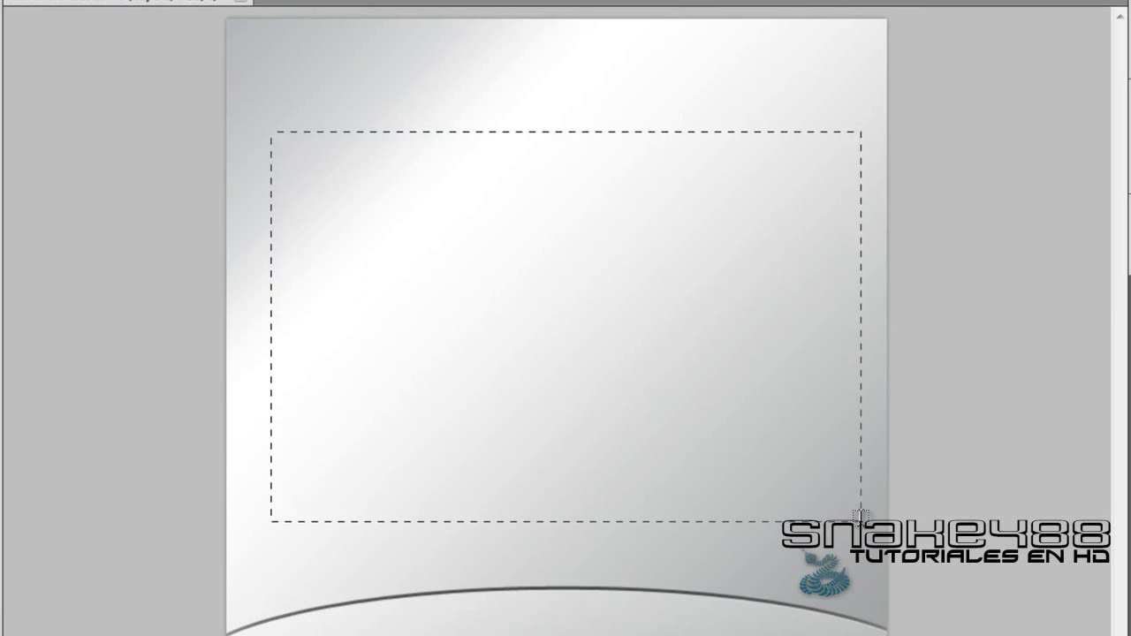
{"action": "left_click_drag", "start_coordinate": [861, 515], "coordinate": [861, 517]}
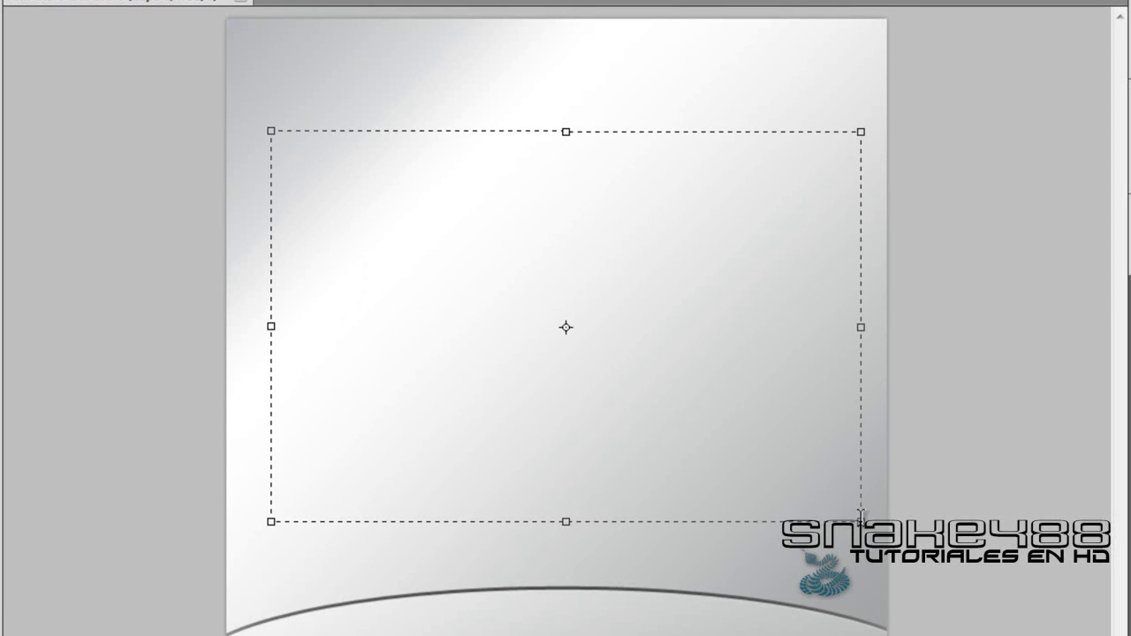
- Type 'sk', select it, and try the Pseudo (BRK) font
{"action": "type", "text": "sk"}
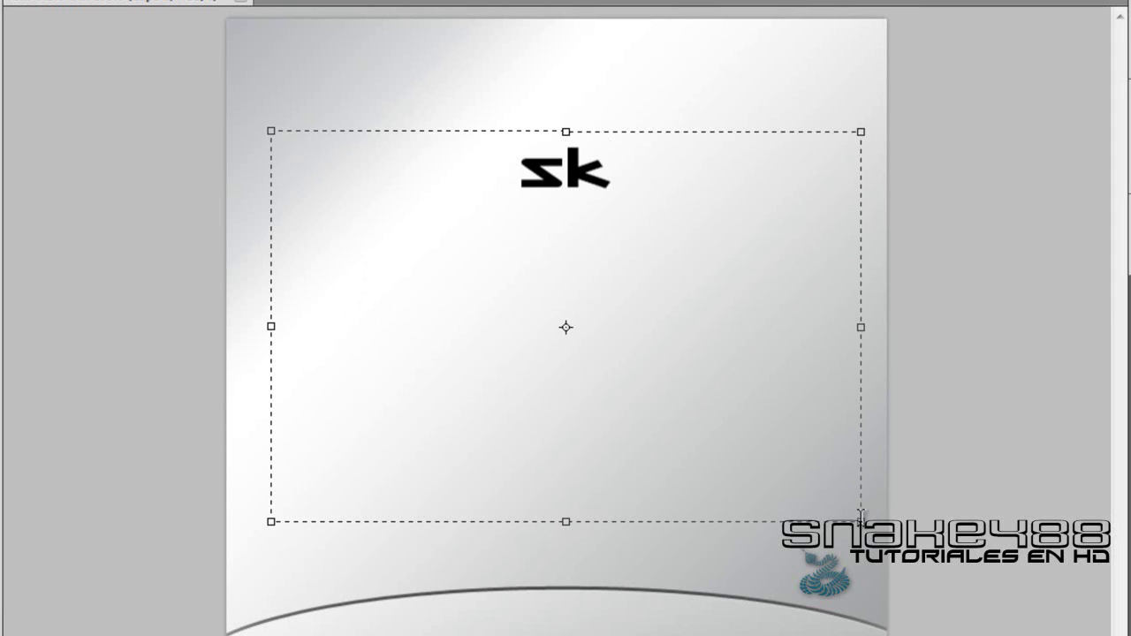
{"action": "key", "text": "ctrl+a"}
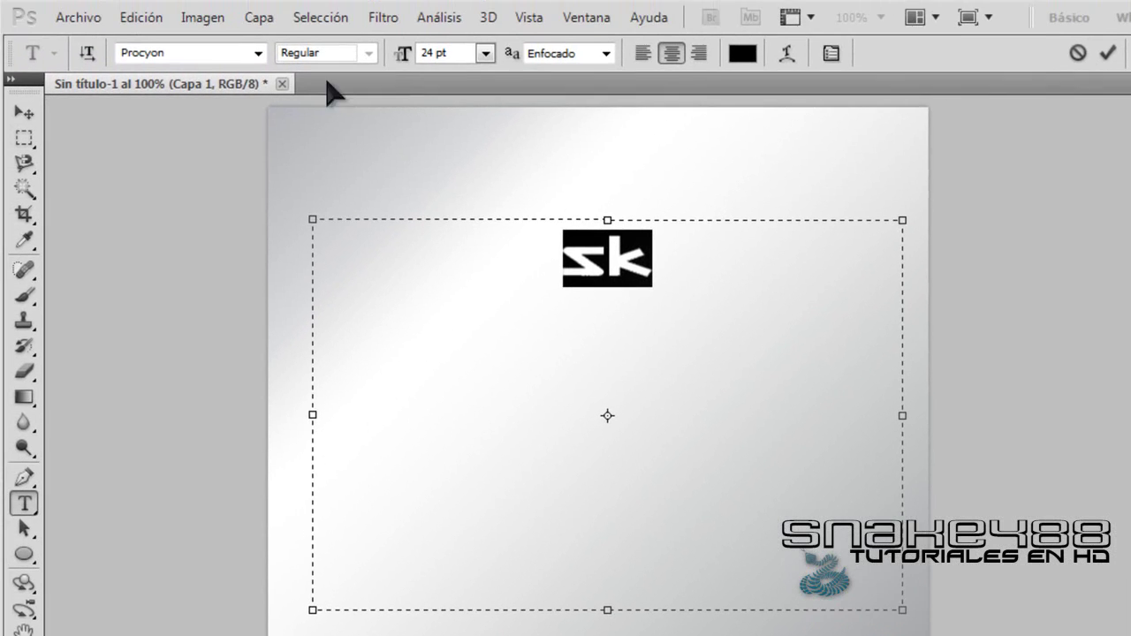
{"action": "left_click", "coordinate": [259, 56]}
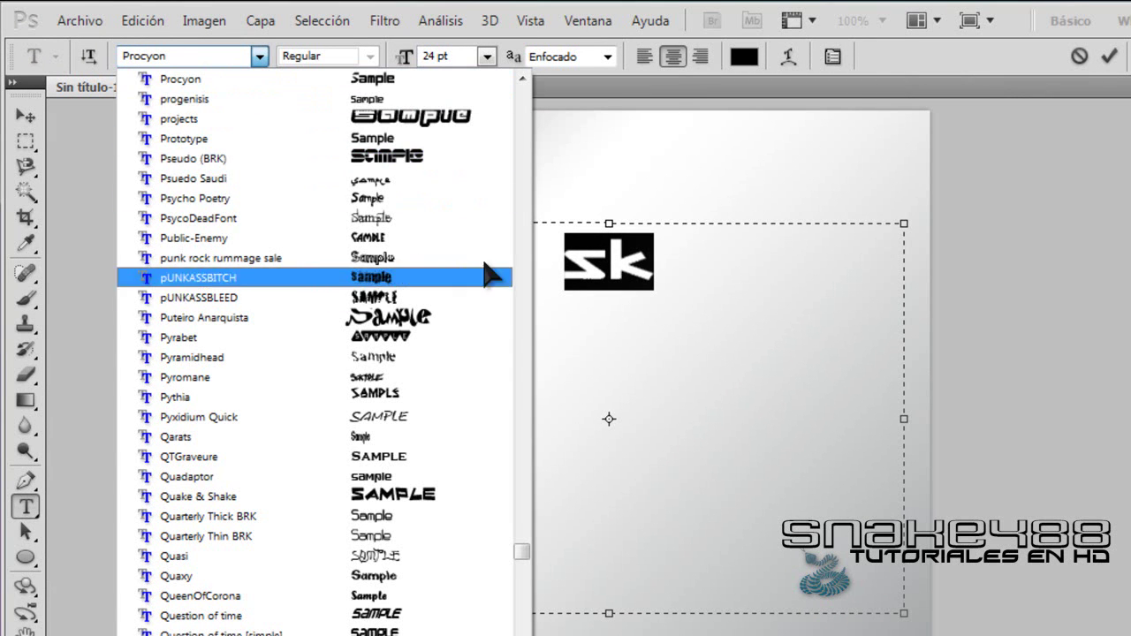
{"action": "scroll", "coordinate": [458, 335], "scroll_direction": "up", "scroll_amount": 3}
{"action": "scroll", "coordinate": [477, 380], "scroll_direction": "up", "scroll_amount": 1}
{"action": "scroll", "coordinate": [478, 442], "scroll_direction": "up", "scroll_amount": 4}
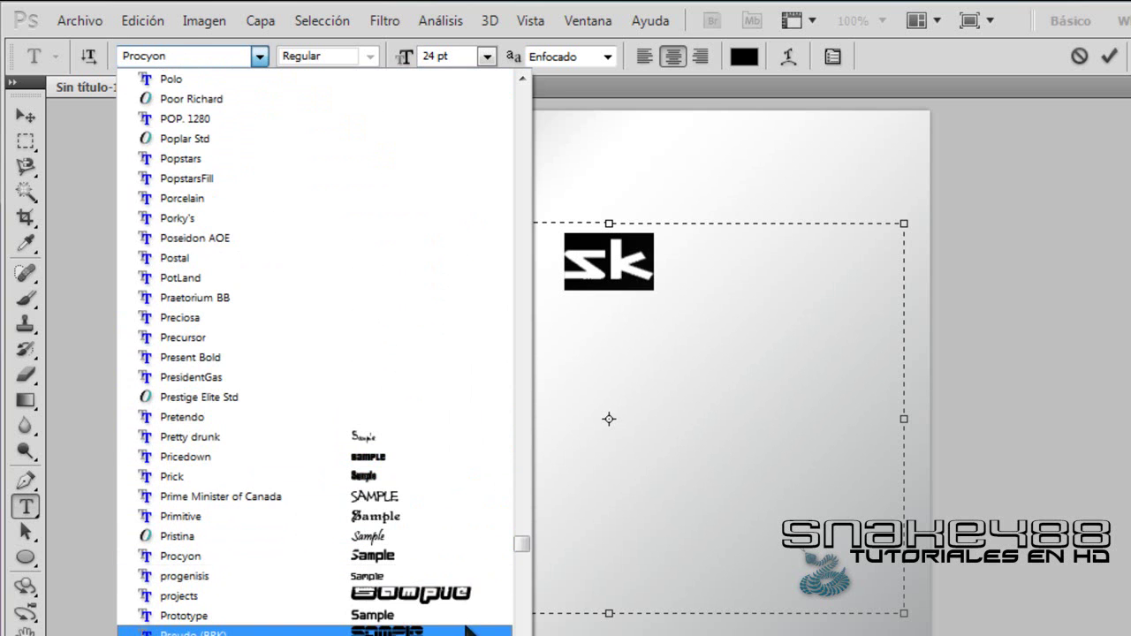
{"action": "left_click", "coordinate": [460, 630]}
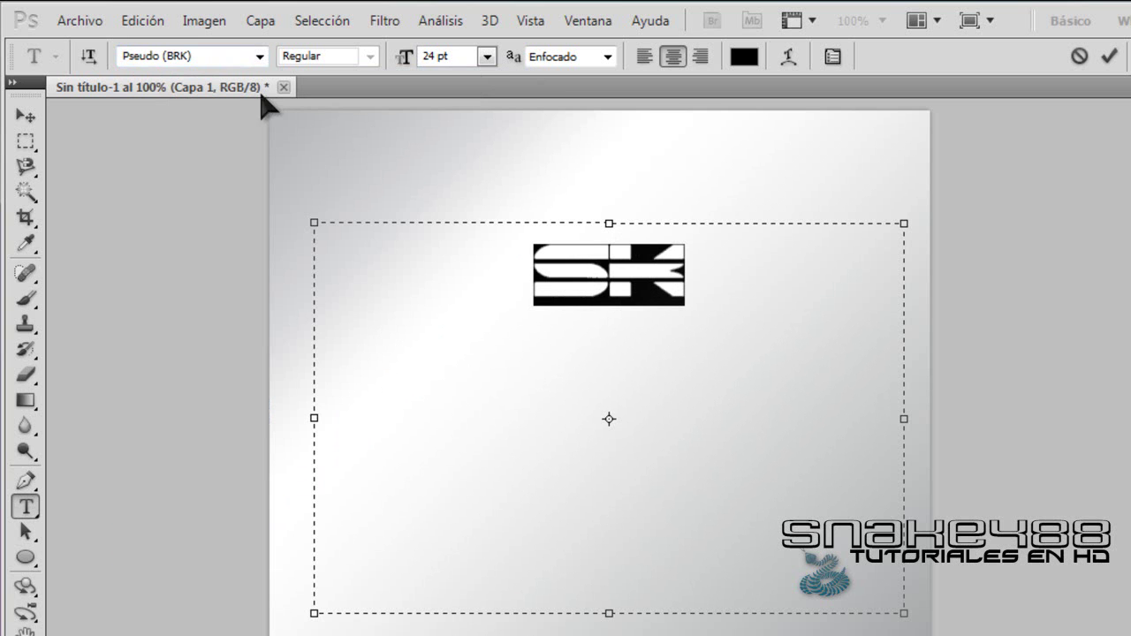
- Try Pocket Monsters, then settle on the Colony Wars font for 'sk'
{"action": "left_click", "coordinate": [259, 57]}
{"action": "scroll", "coordinate": [424, 359], "scroll_direction": "up", "scroll_amount": 4}
{"action": "scroll", "coordinate": [442, 460], "scroll_direction": "up", "scroll_amount": 1}
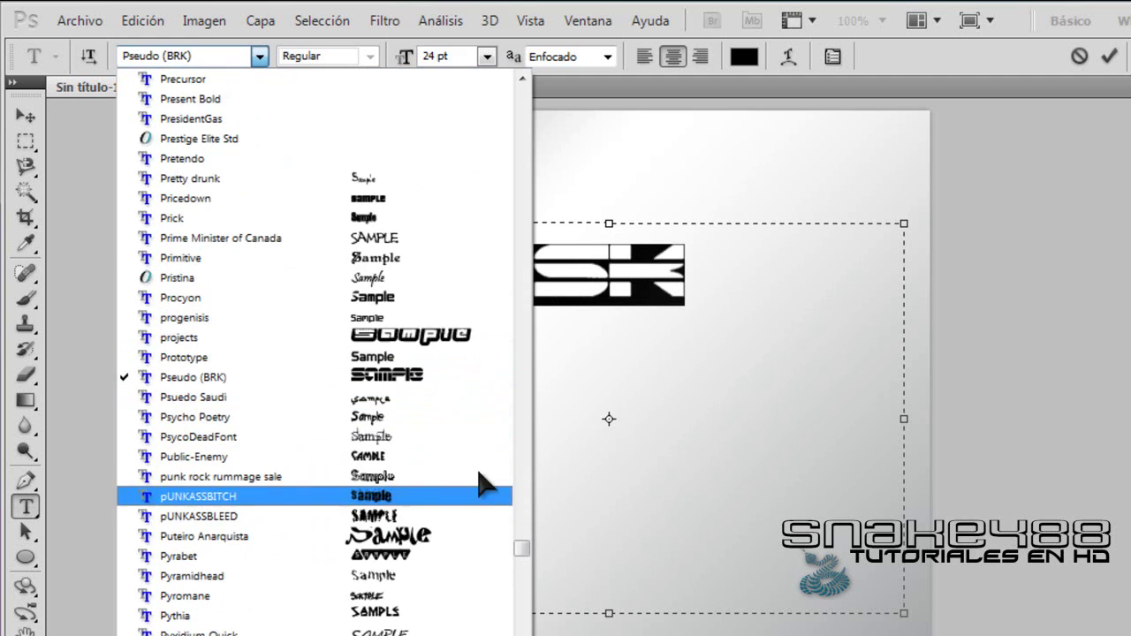
{"action": "scroll", "coordinate": [401, 356], "scroll_direction": "up", "scroll_amount": 6}
{"action": "scroll", "coordinate": [425, 398], "scroll_direction": "up", "scroll_amount": 6}
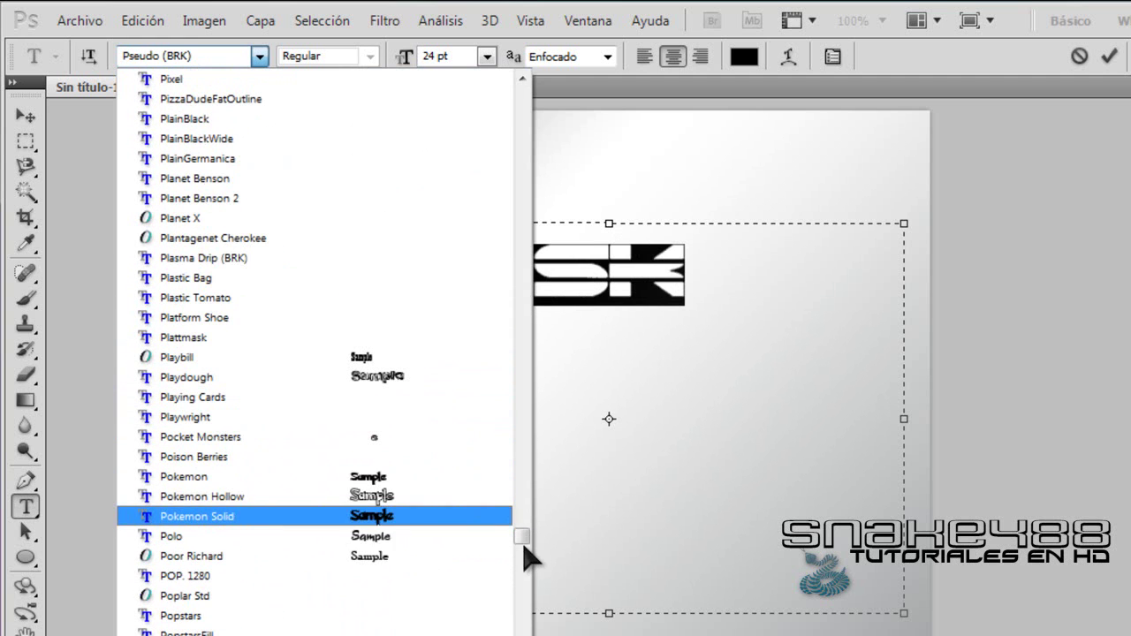
{"action": "left_click", "coordinate": [484, 436]}
{"action": "left_click", "coordinate": [264, 50]}
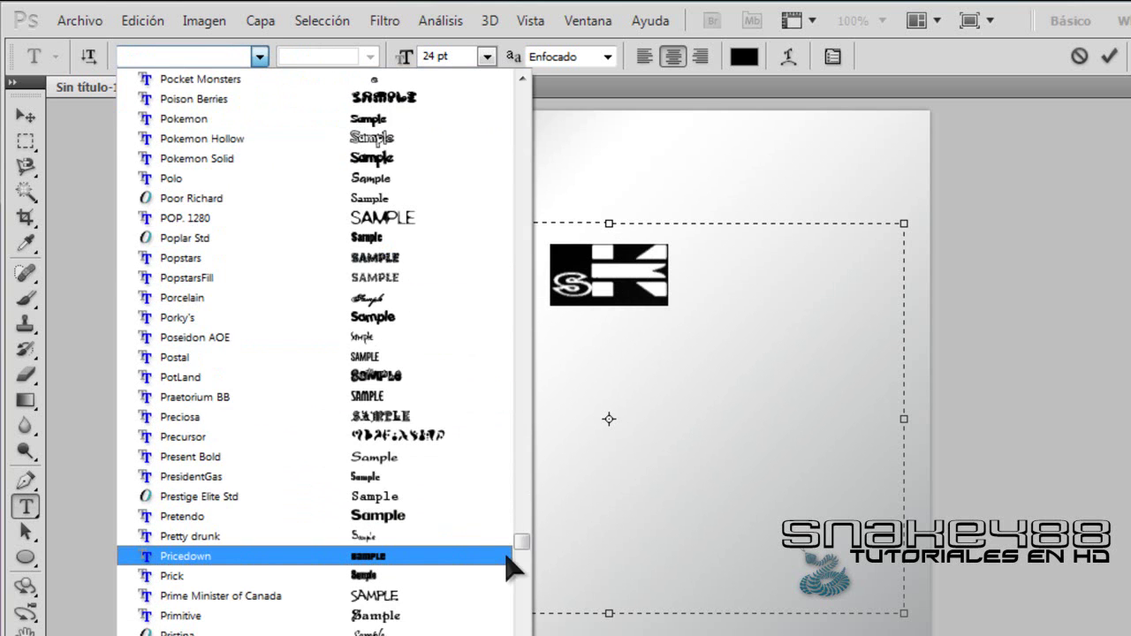
{"action": "mouse_move", "coordinate": [518, 537]}
{"action": "left_mouse_down"}
{"action": "mouse_move", "coordinate": [517, 138]}
{"action": "mouse_move", "coordinate": [523, 173]}
{"action": "left_mouse_up"}
{"action": "left_click", "coordinate": [427, 265]}
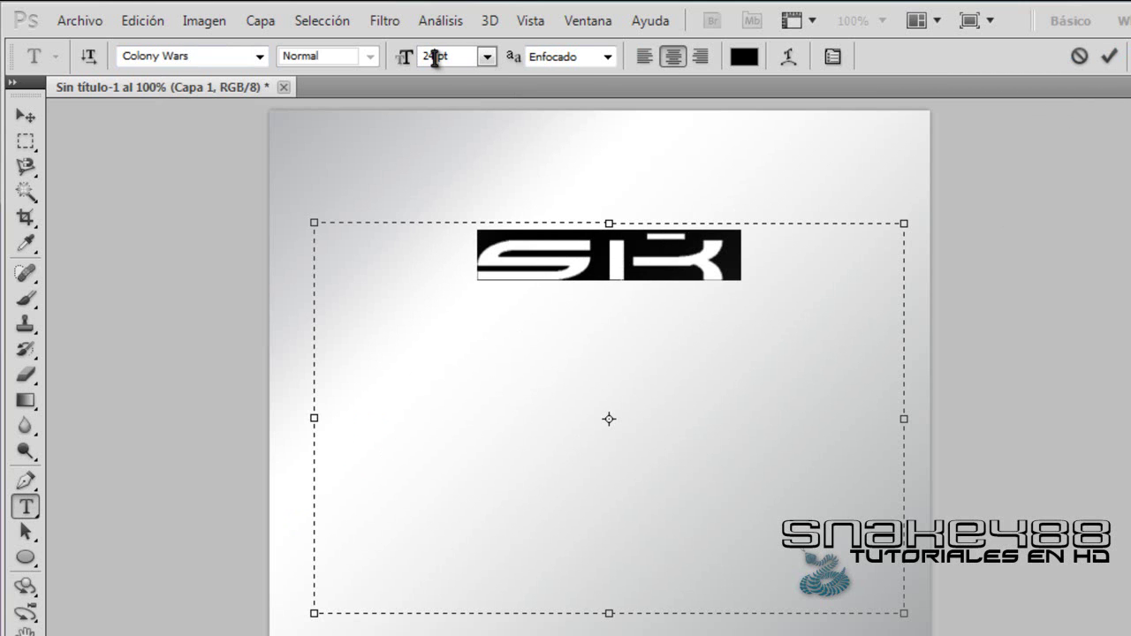
- Widen the text box and set 'sk' to 60 pt after trying 100, 90 and 70 pt
{"action": "key", "text": "BackSpace"}
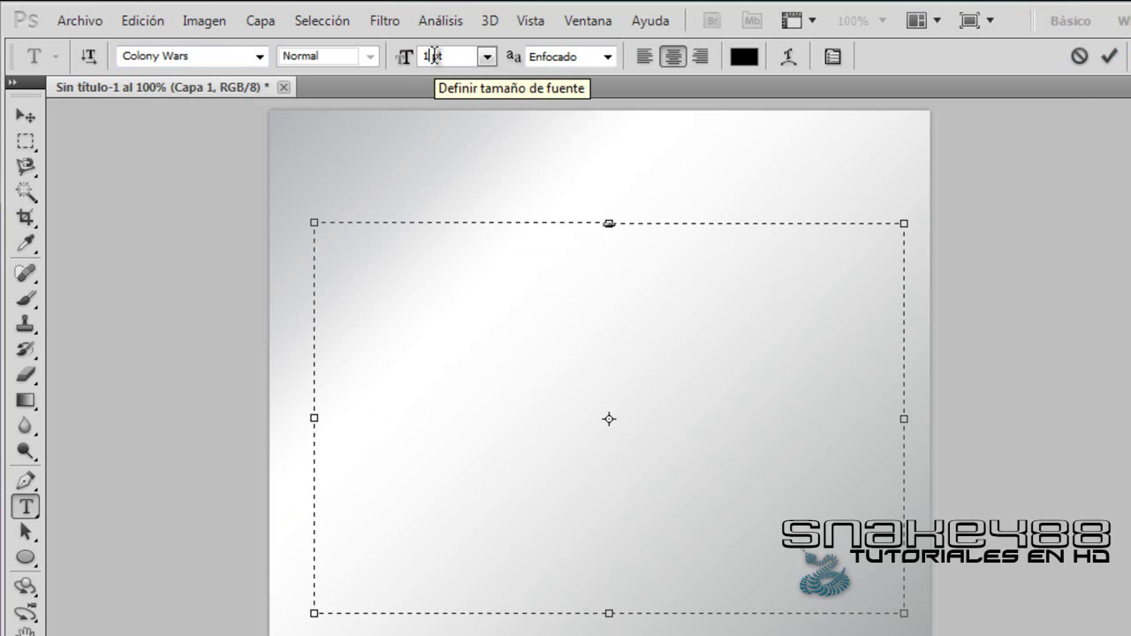
{"action": "type", "text": "00"}
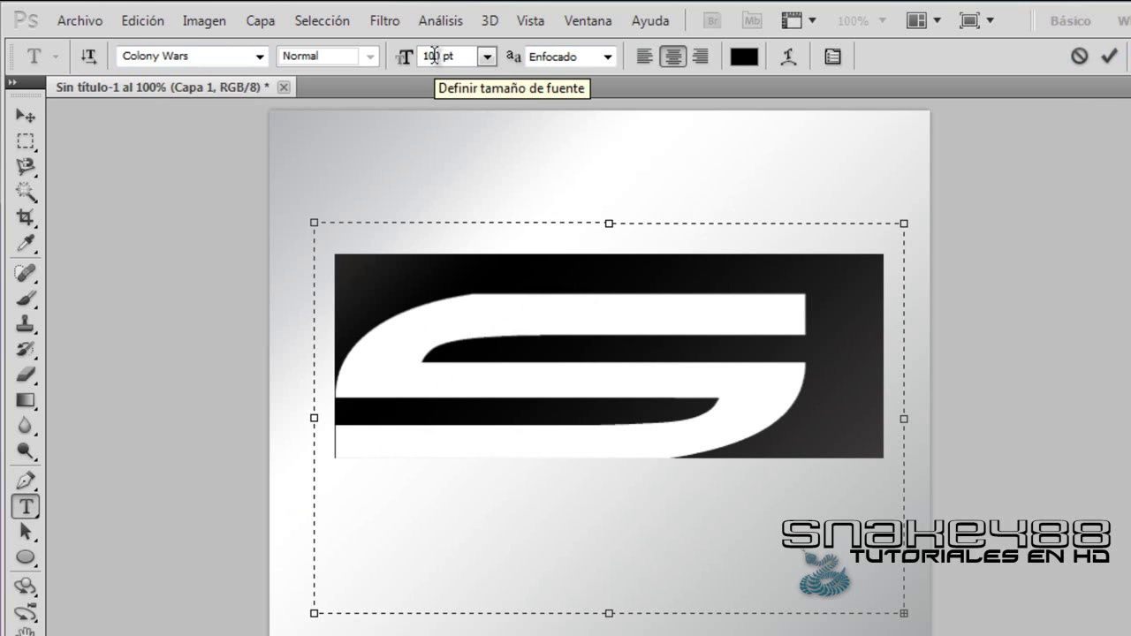
{"action": "key", "text": "BackSpace"}
{"action": "key", "text": "BackSpace"}
{"action": "key", "text": "BackSpace"}
{"action": "type", "text": "90"}
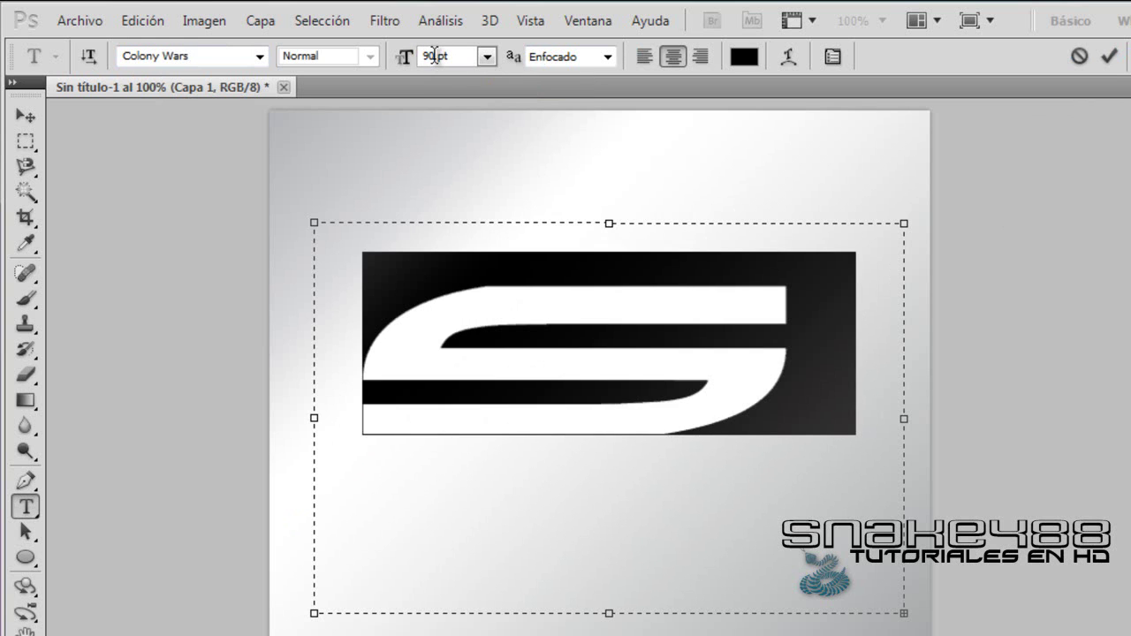
{"action": "key", "text": "BackSpace"}
{"action": "key", "text": "BackSpace"}
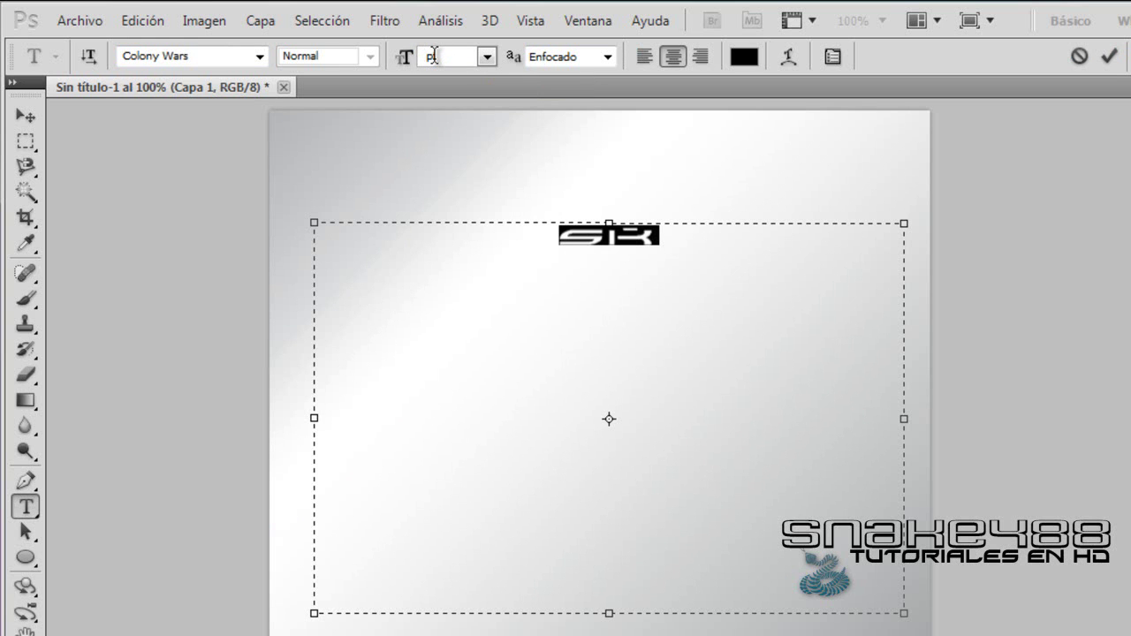
{"action": "type", "text": "70"}
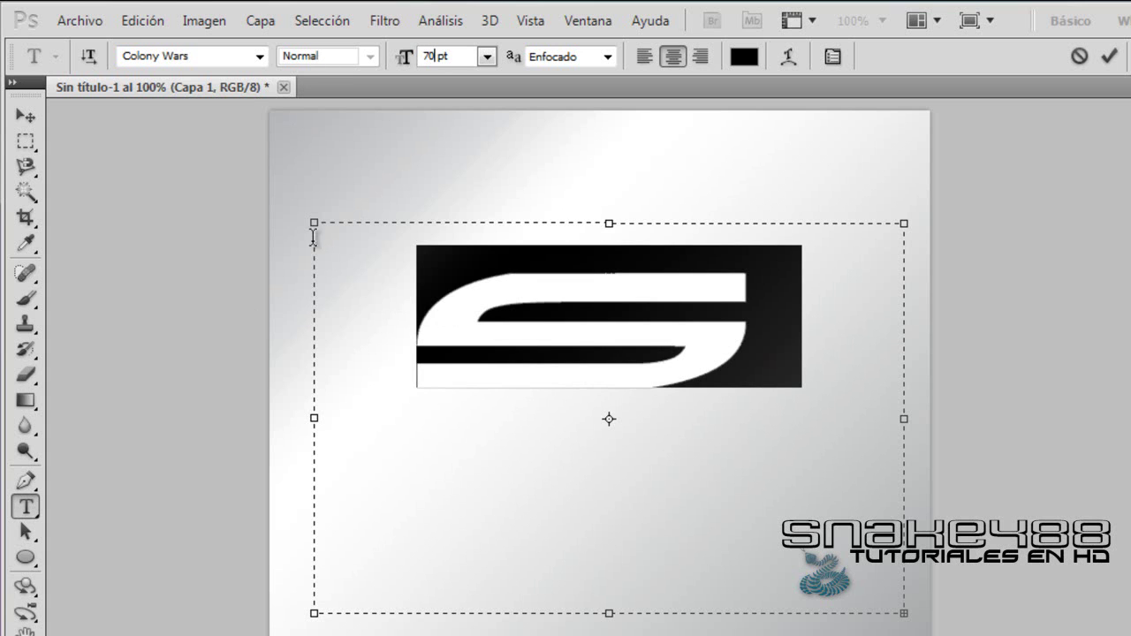
{"action": "left_click_drag", "start_coordinate": [315, 221], "coordinate": [61, 125]}
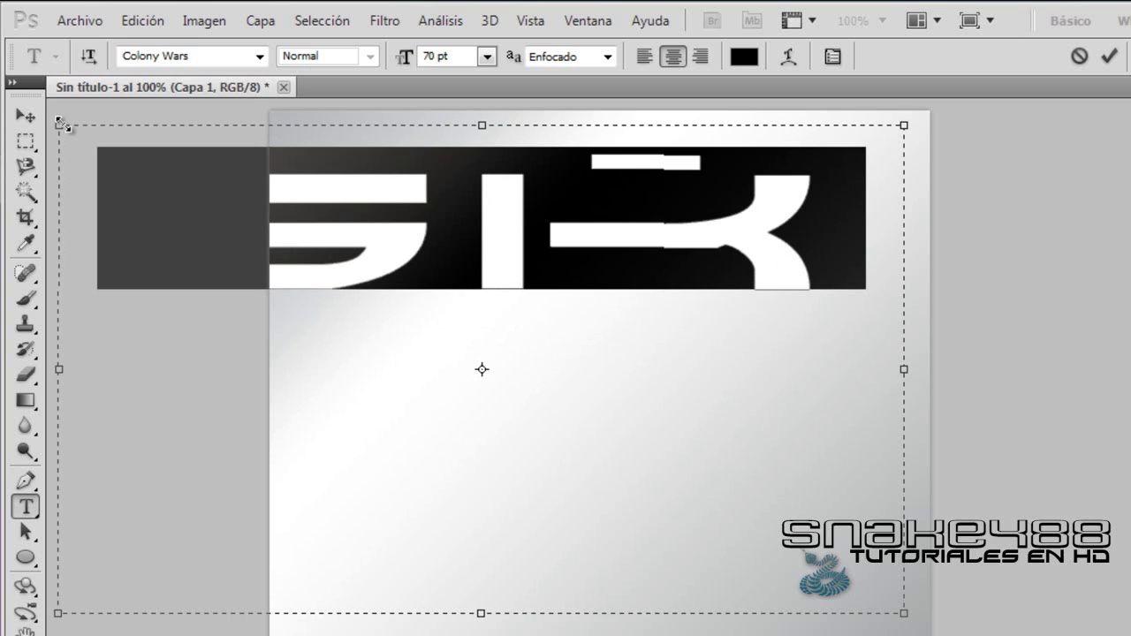
{"action": "double_click", "coordinate": [435, 57]}
{"action": "key", "text": "BackSpace"}
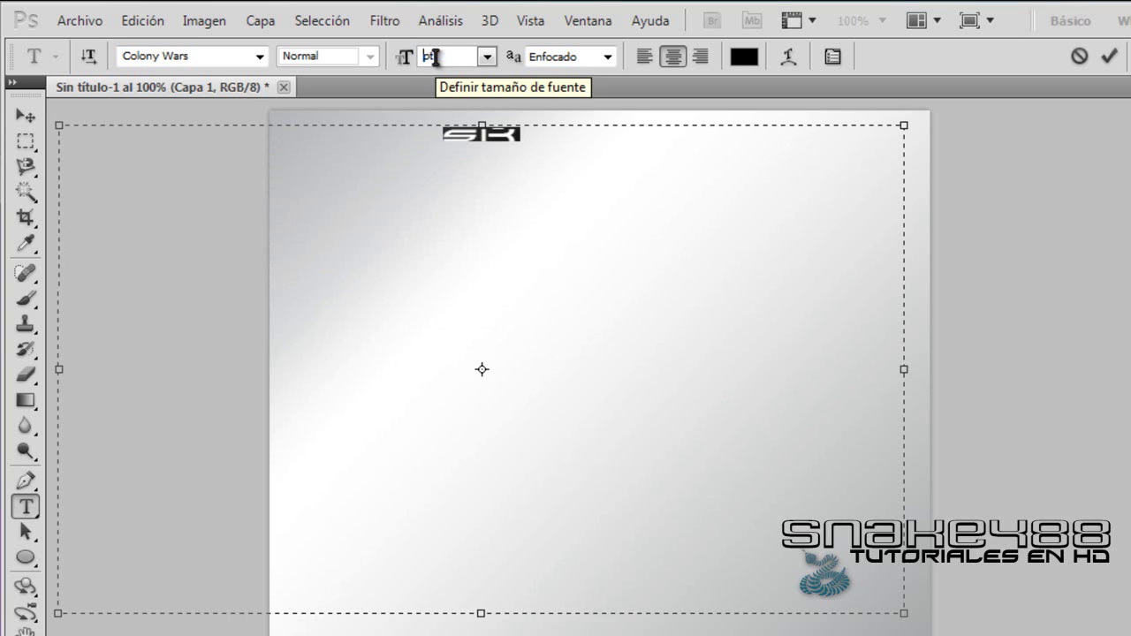
{"action": "type", "text": "60"}
{"action": "key", "text": "Return"}
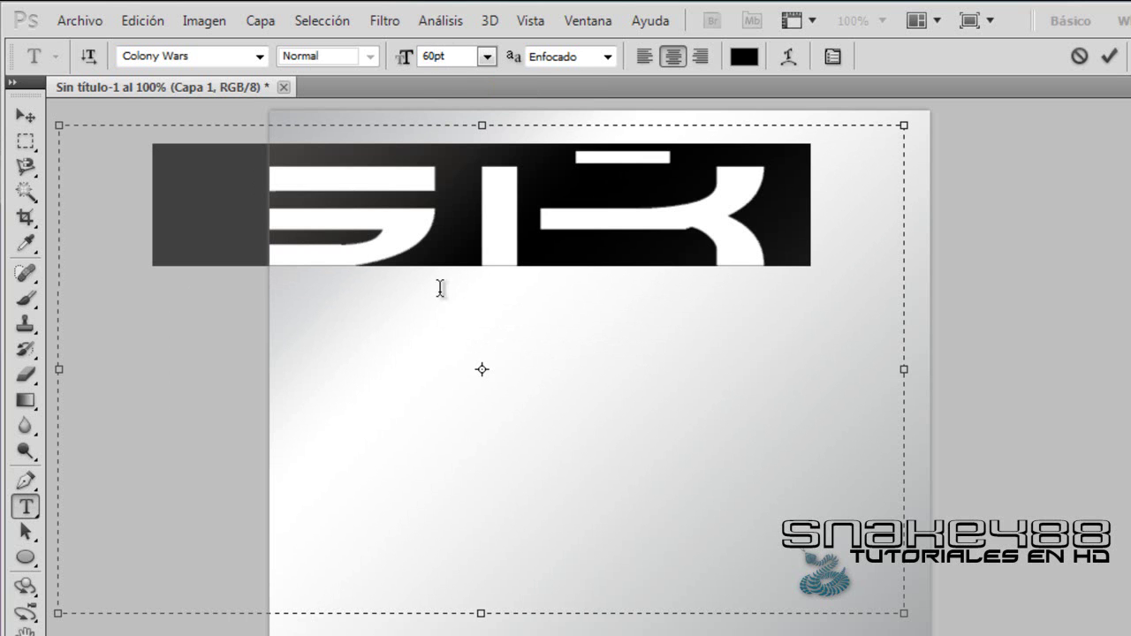
- Stretch the sk letters to 142.66% height with Free Transform and move them lower
{"action": "left_click", "coordinate": [26, 116]}
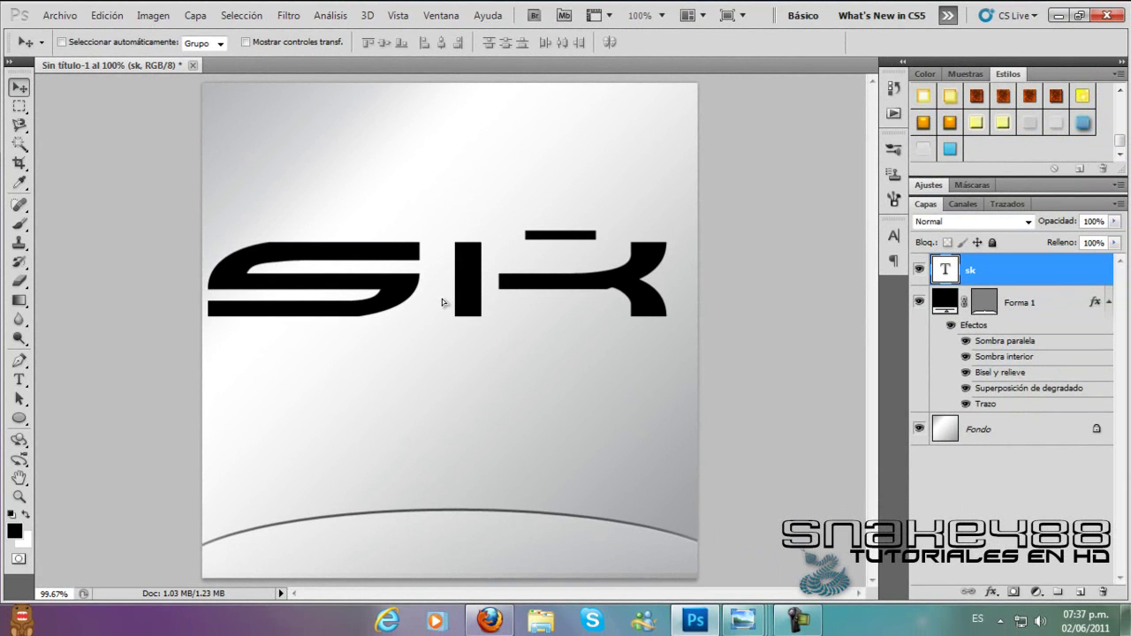
{"action": "left_click_drag", "start_coordinate": [442, 303], "coordinate": [439, 283]}
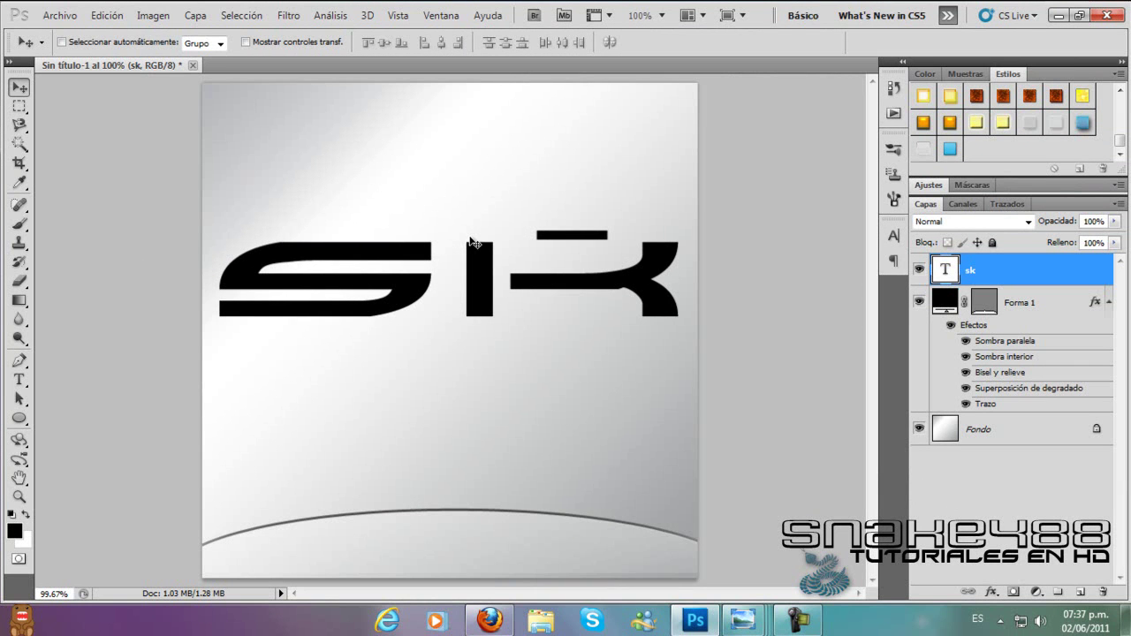
{"action": "key", "text": "ctrl+t"}
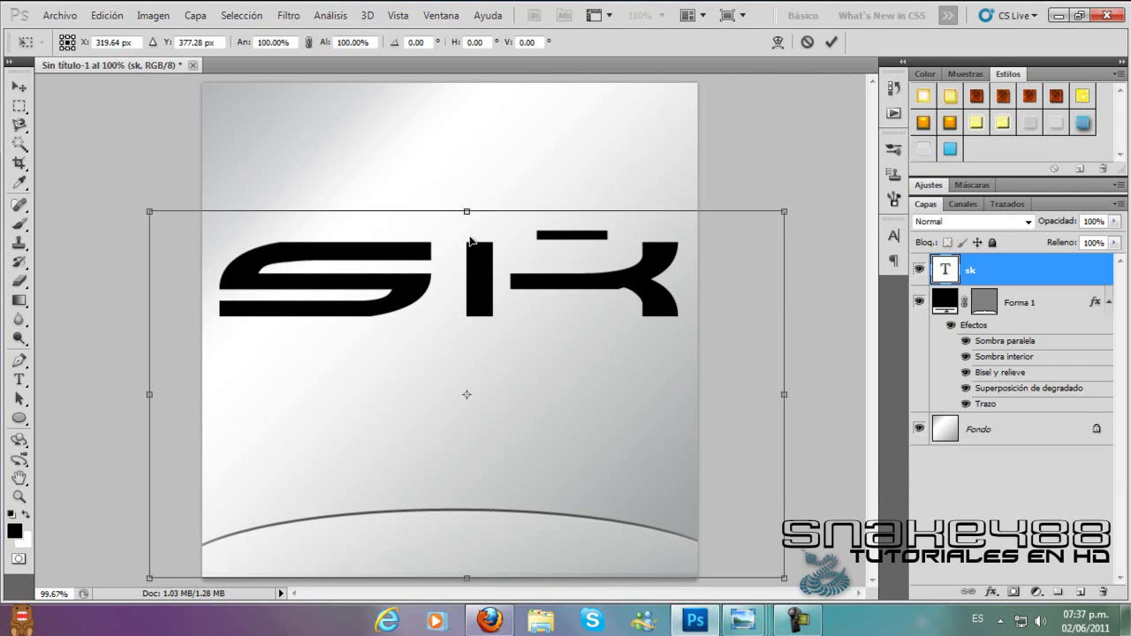
{"action": "left_click_drag", "start_coordinate": [467, 212], "coordinate": [467, 126]}
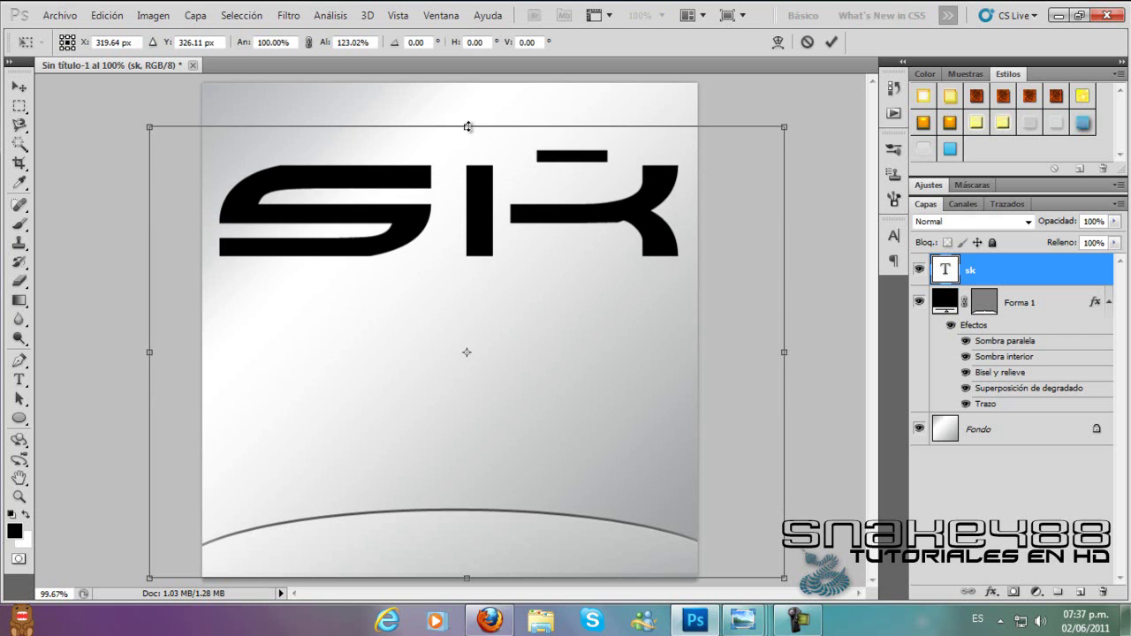
{"action": "left_click_drag", "start_coordinate": [448, 205], "coordinate": [449, 294]}
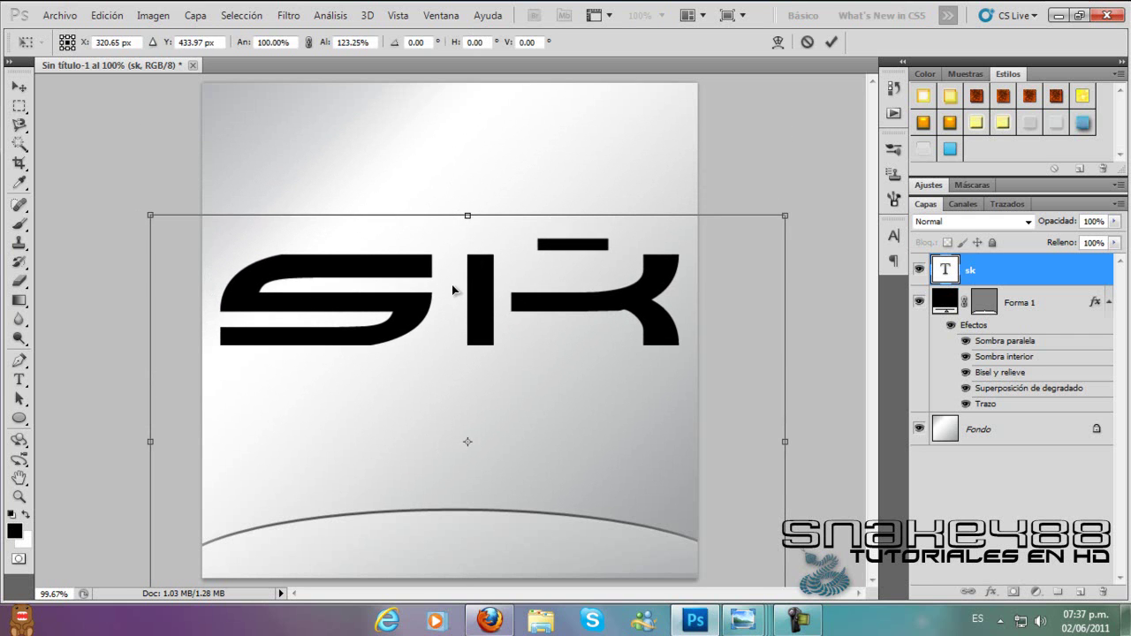
{"action": "left_click_drag", "start_coordinate": [467, 215], "coordinate": [468, 143]}
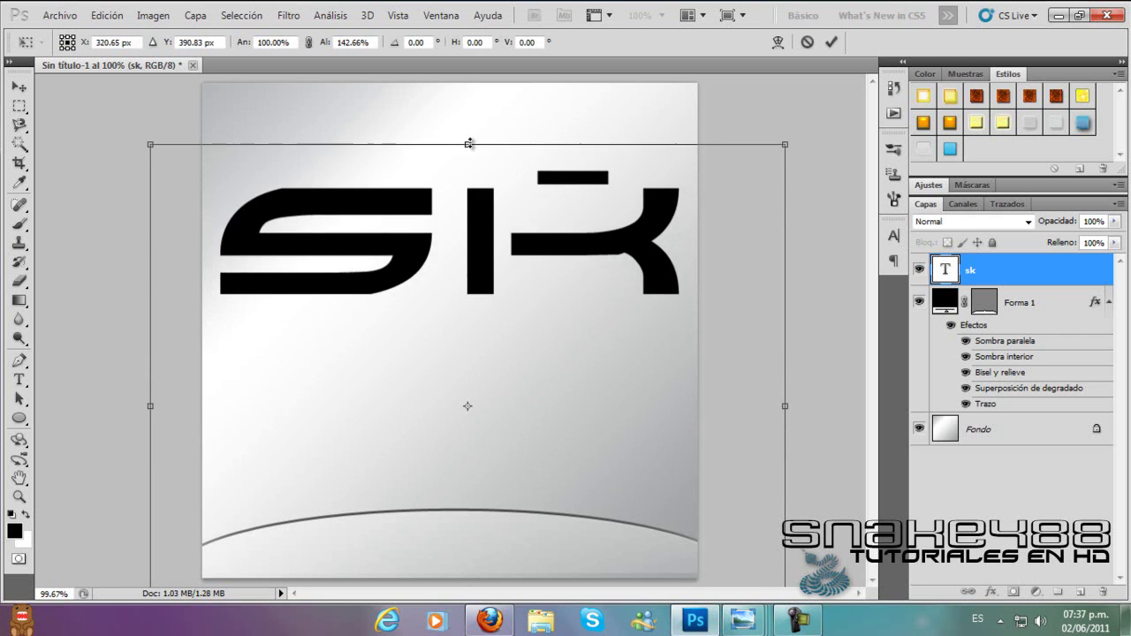
{"action": "left_click_drag", "start_coordinate": [475, 274], "coordinate": [484, 327]}
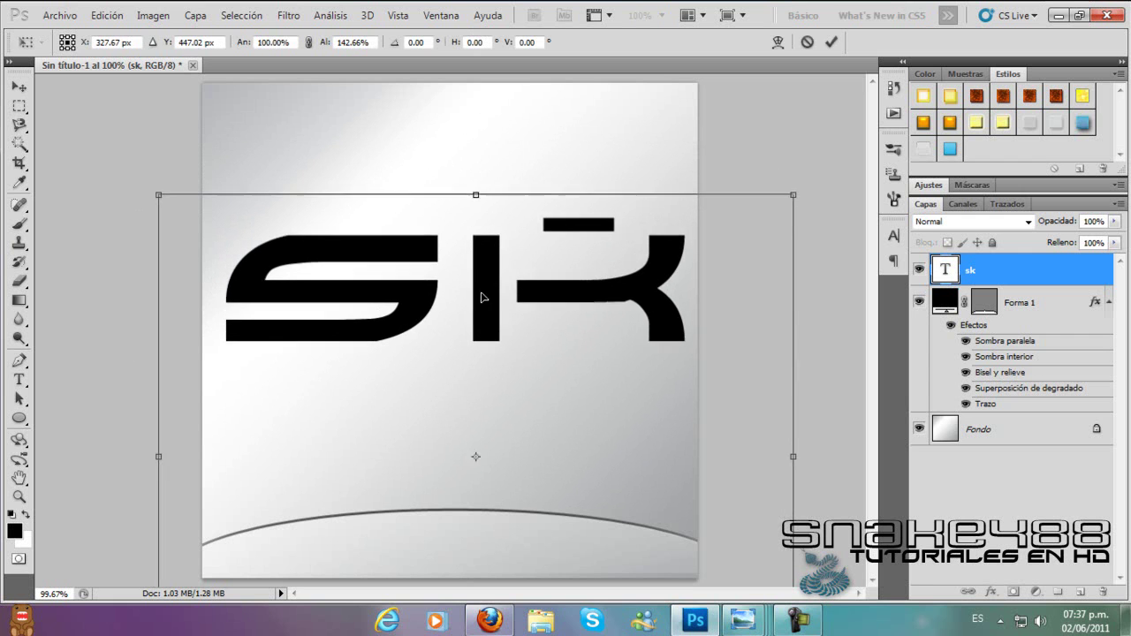
{"action": "left_click", "coordinate": [831, 41]}
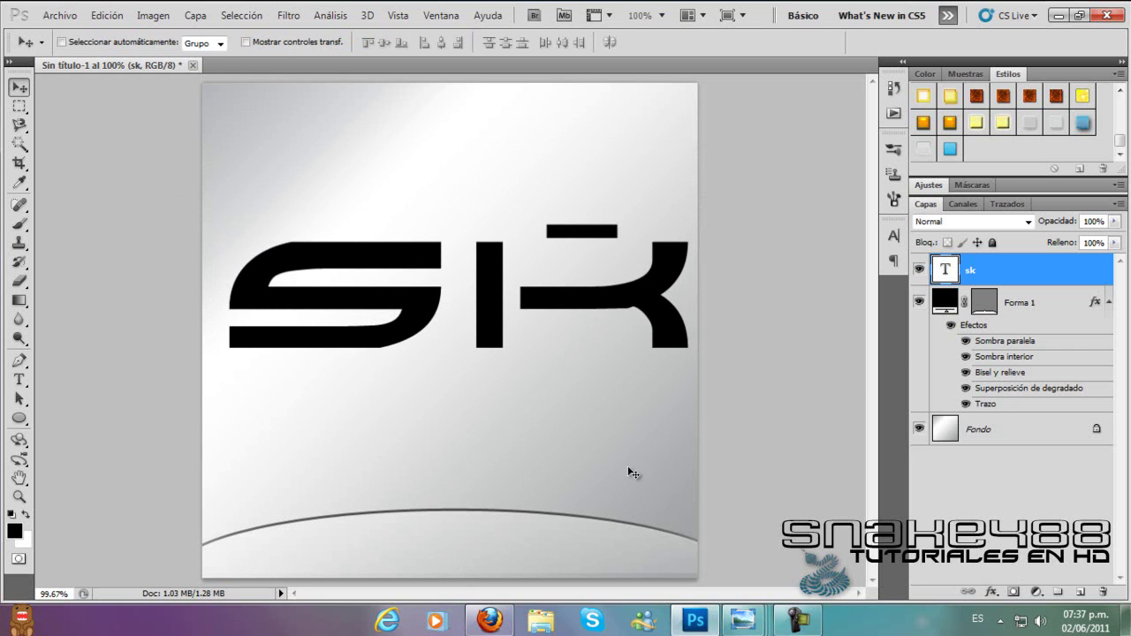
- Nudge the Forma 1 arc up slightly and shift the sk text lower-left
{"action": "left_click", "coordinate": [1002, 303]}
{"action": "left_click_drag", "start_coordinate": [404, 566], "coordinate": [426, 547]}
{"action": "left_click", "coordinate": [1020, 267]}
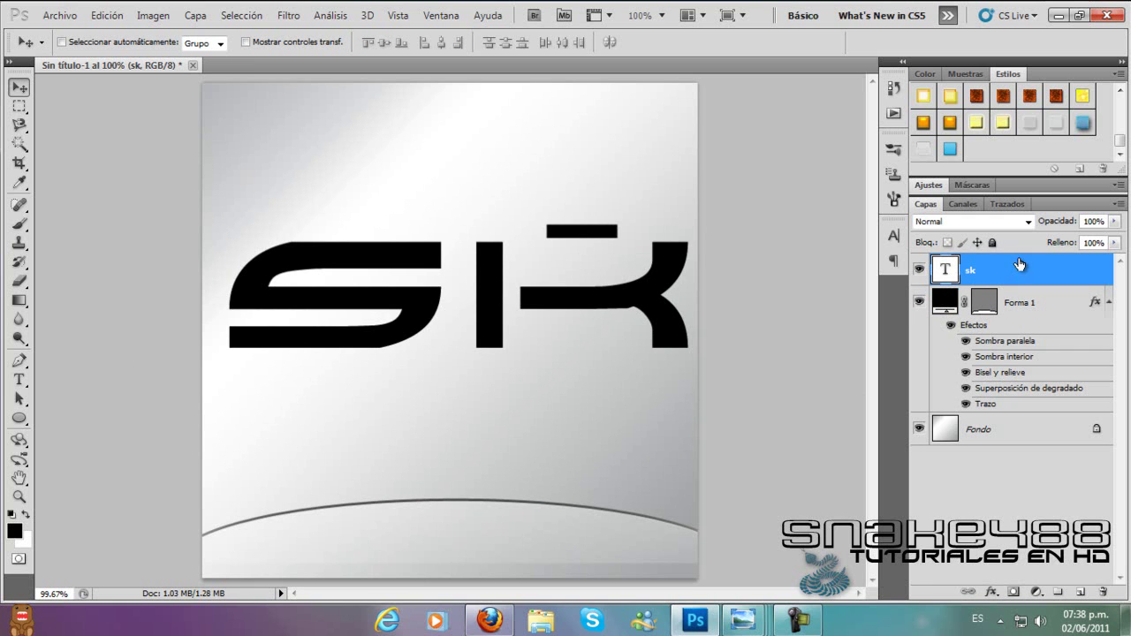
{"action": "left_click_drag", "start_coordinate": [452, 305], "coordinate": [477, 333]}
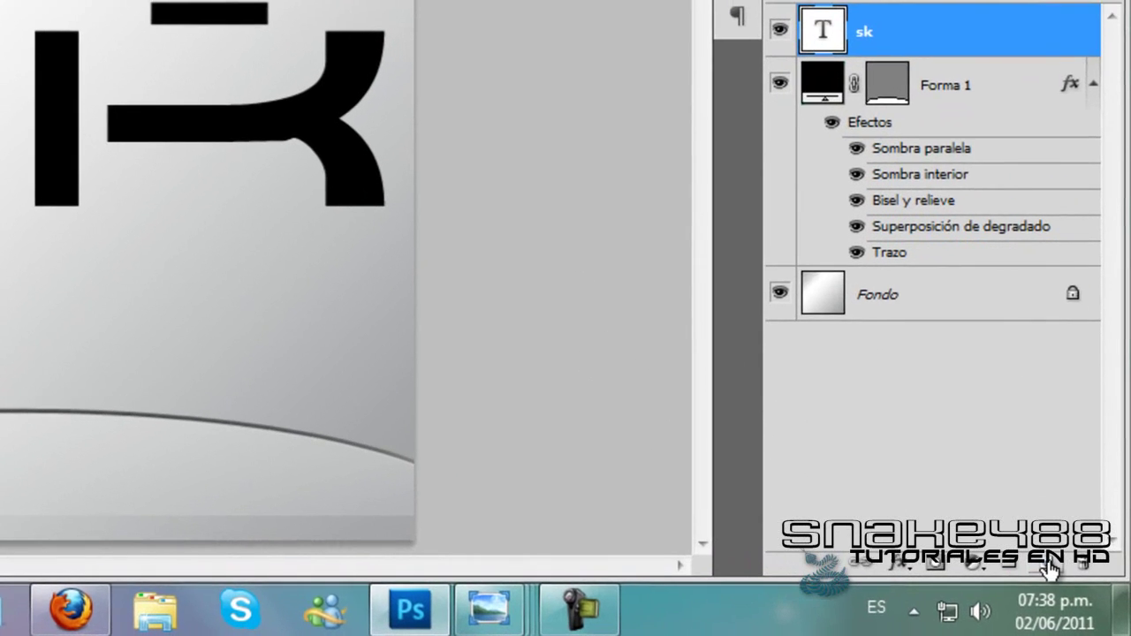
- On new layer 'Capa 1', stamp a black dotted swirl brush at top-right and lower-left
{"action": "key", "text": "ctrl+shift+alt+n"}
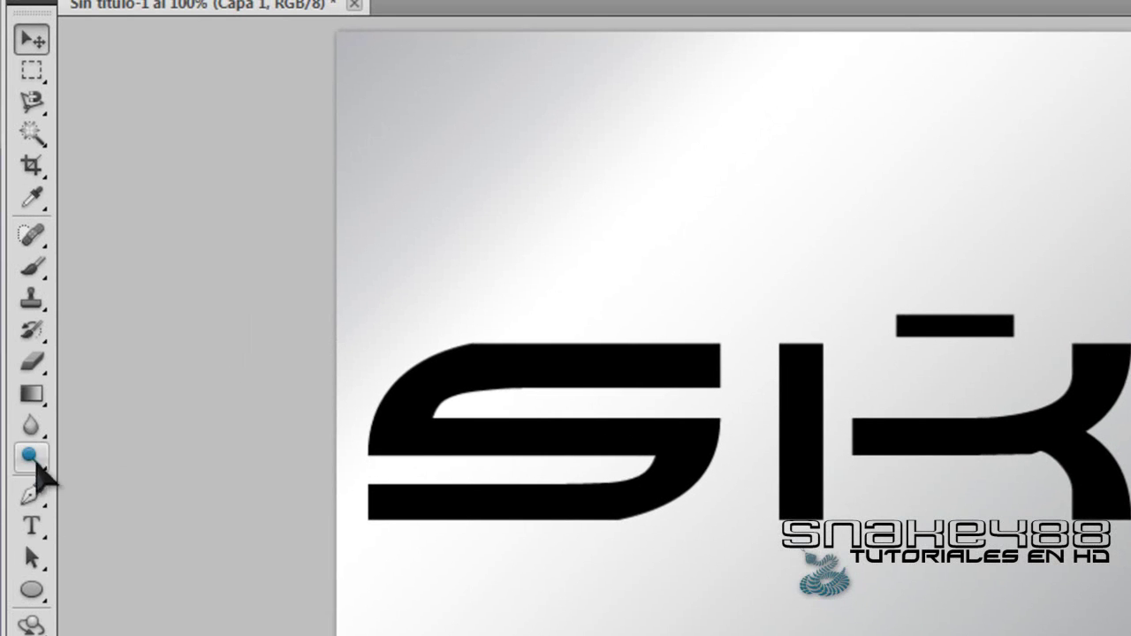
{"action": "left_click_drag", "start_coordinate": [33, 267], "coordinate": [79, 262]}
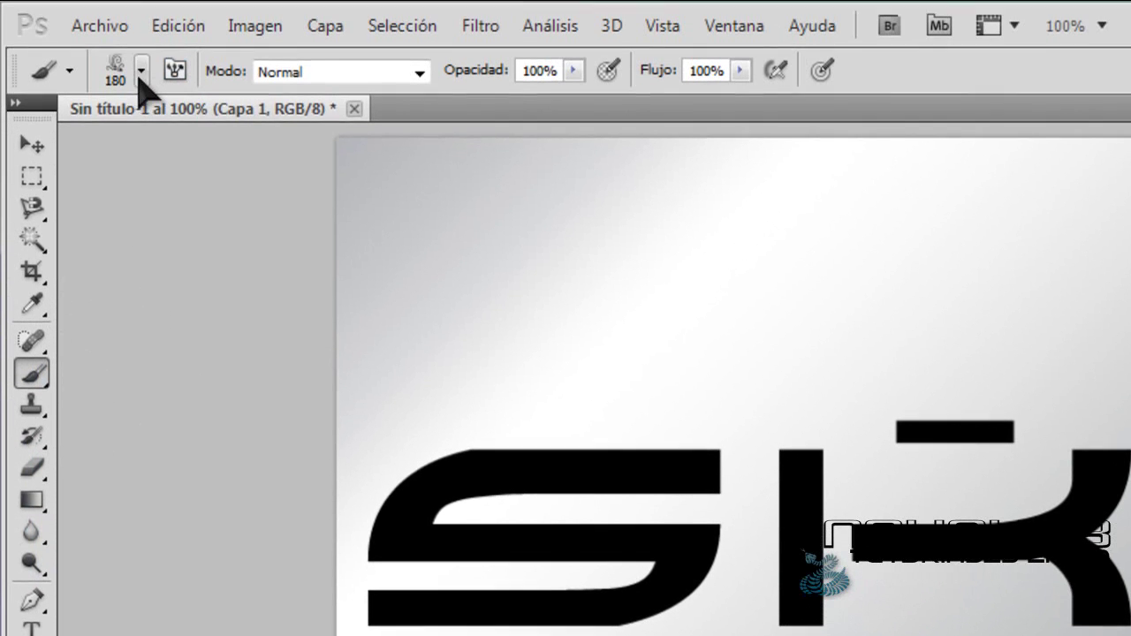
{"action": "left_click", "coordinate": [141, 73]}
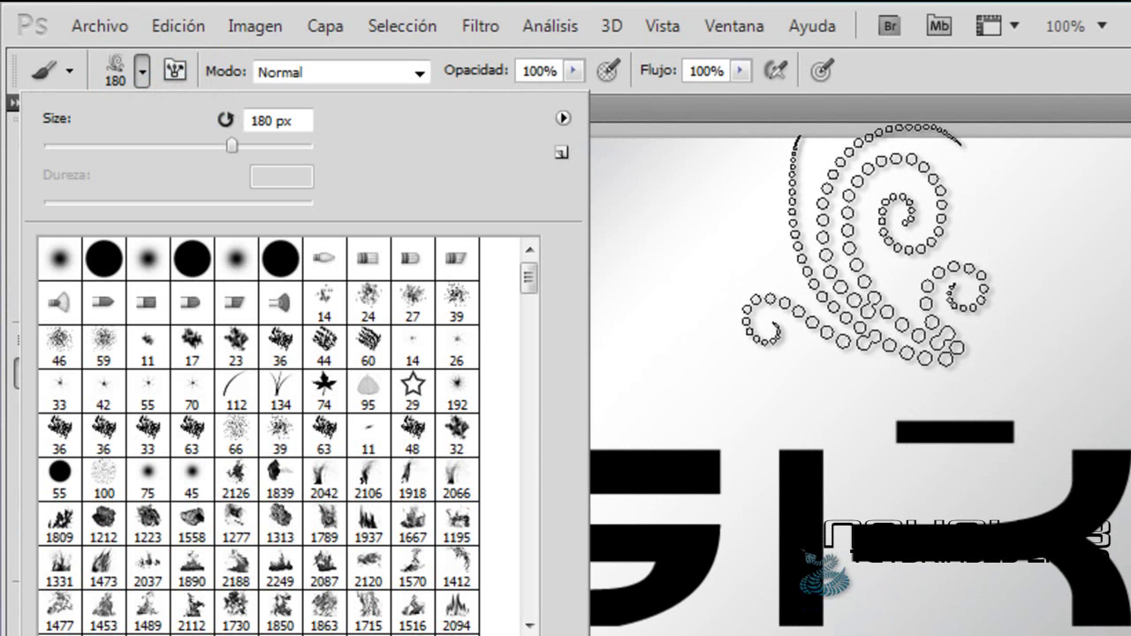
{"action": "scroll", "coordinate": [425, 477], "scroll_direction": "down", "scroll_amount": 2}
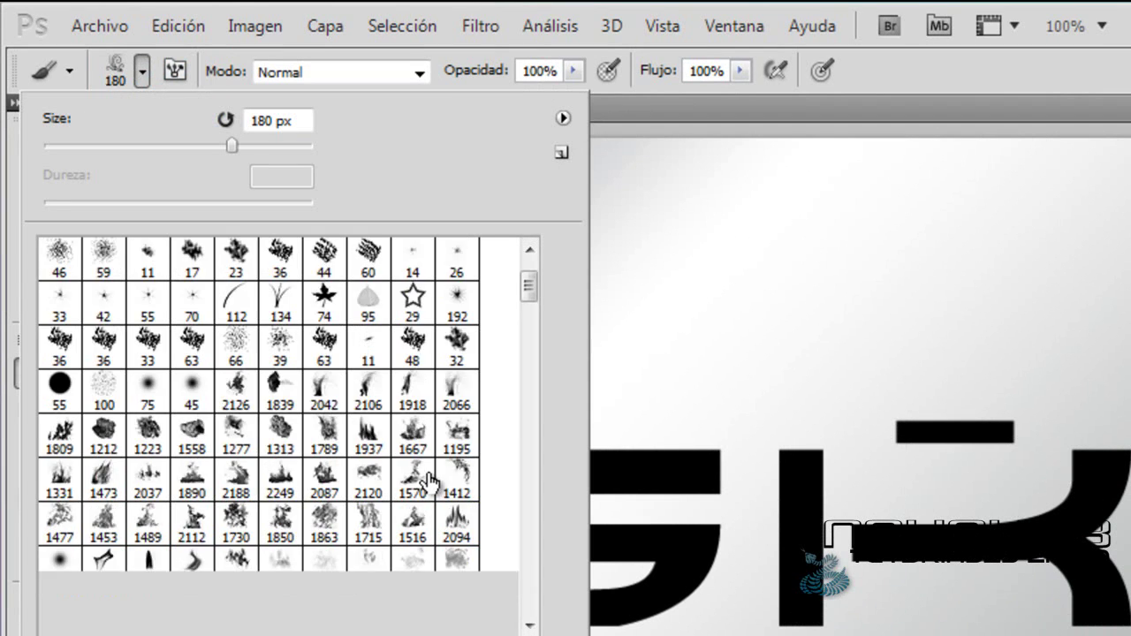
{"action": "scroll", "coordinate": [428, 482], "scroll_direction": "down", "scroll_amount": 5}
{"action": "scroll", "coordinate": [430, 480], "scroll_direction": "down", "scroll_amount": 3}
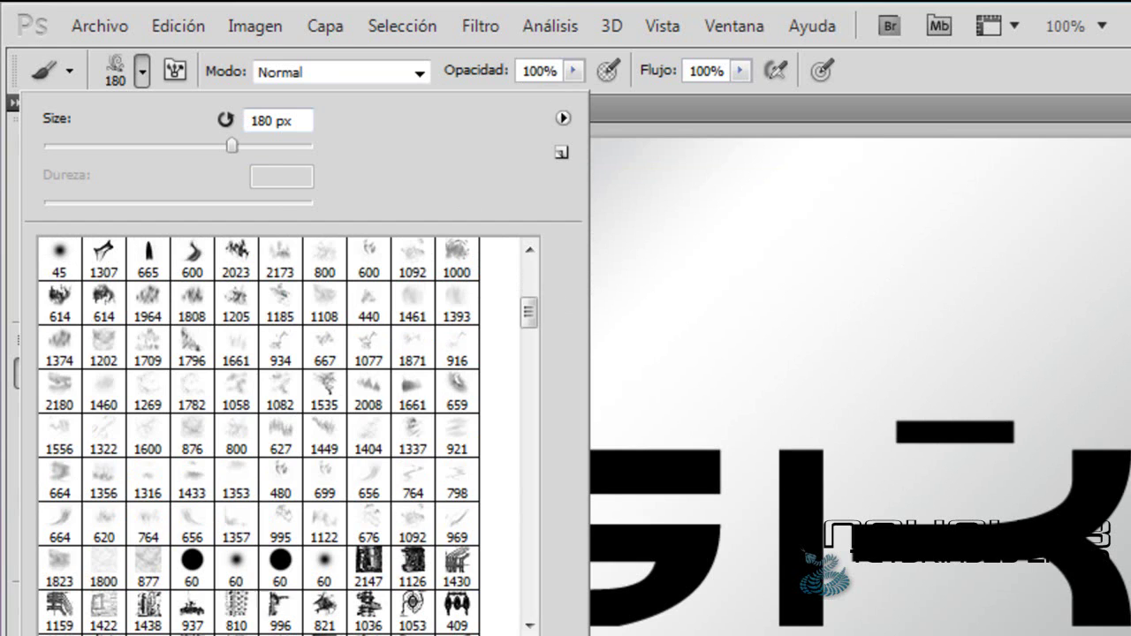
{"action": "key", "text": "Return"}
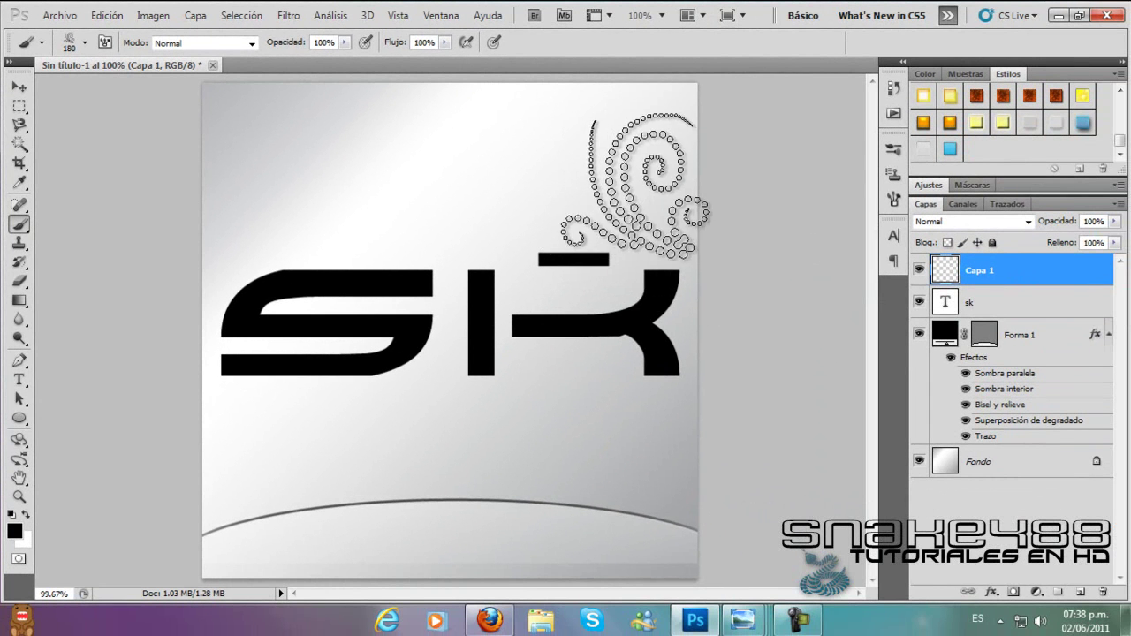
{"action": "left_click", "coordinate": [621, 159]}
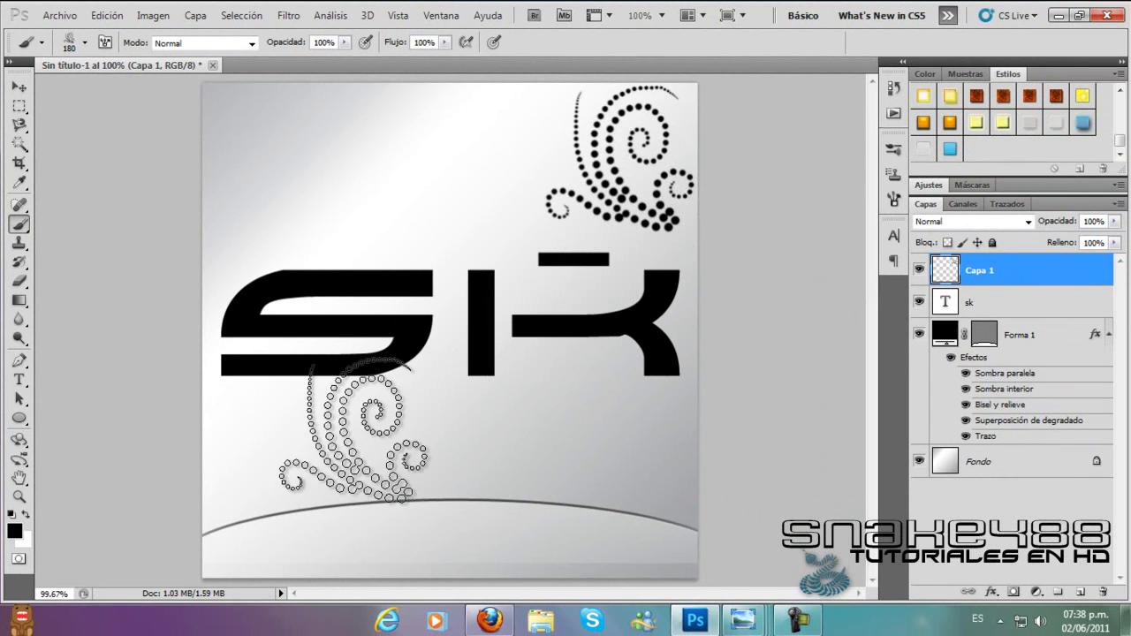
{"action": "left_click", "coordinate": [257, 439]}
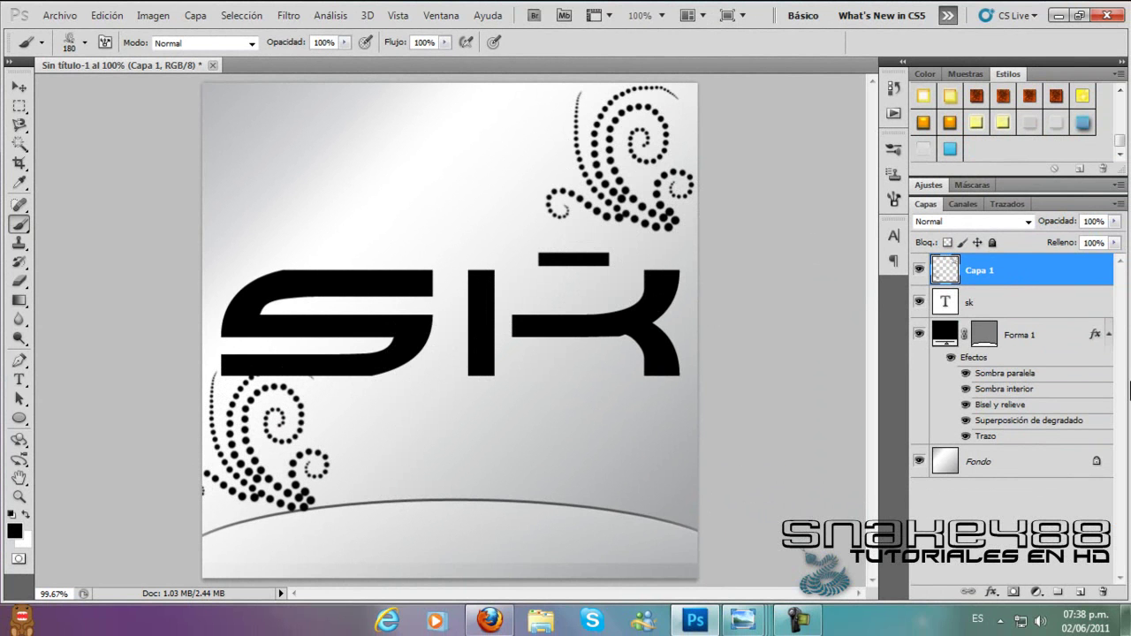
{"action": "left_click", "coordinate": [19, 87]}
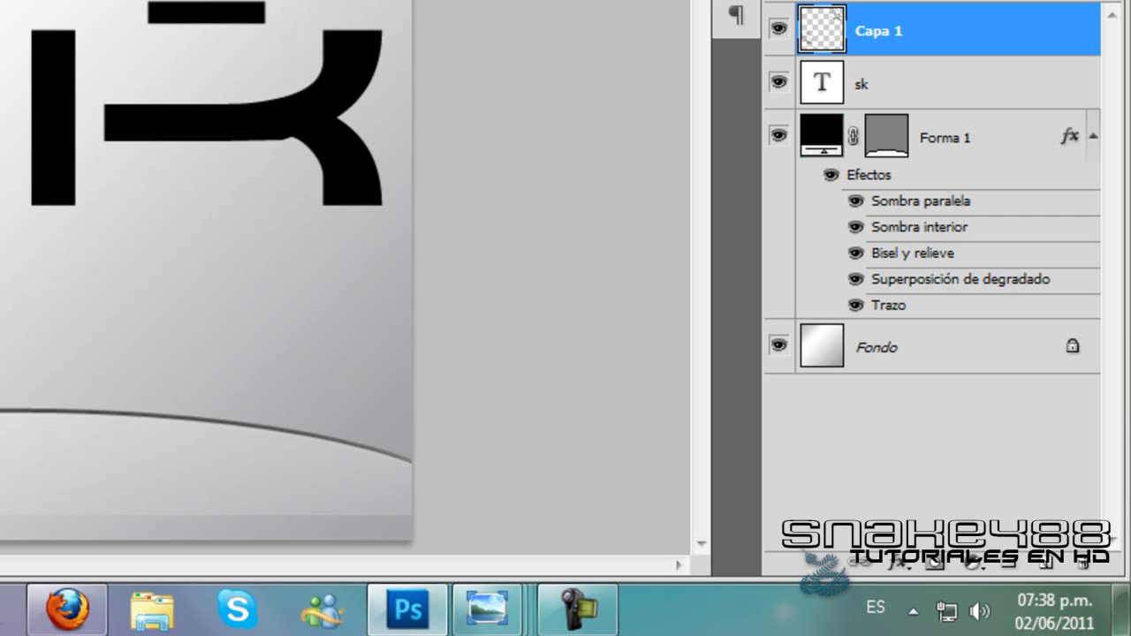
- Add a new layer and start a Pen path from the top-right corner, arcing down the left side
{"action": "left_click", "coordinate": [1045, 564]}
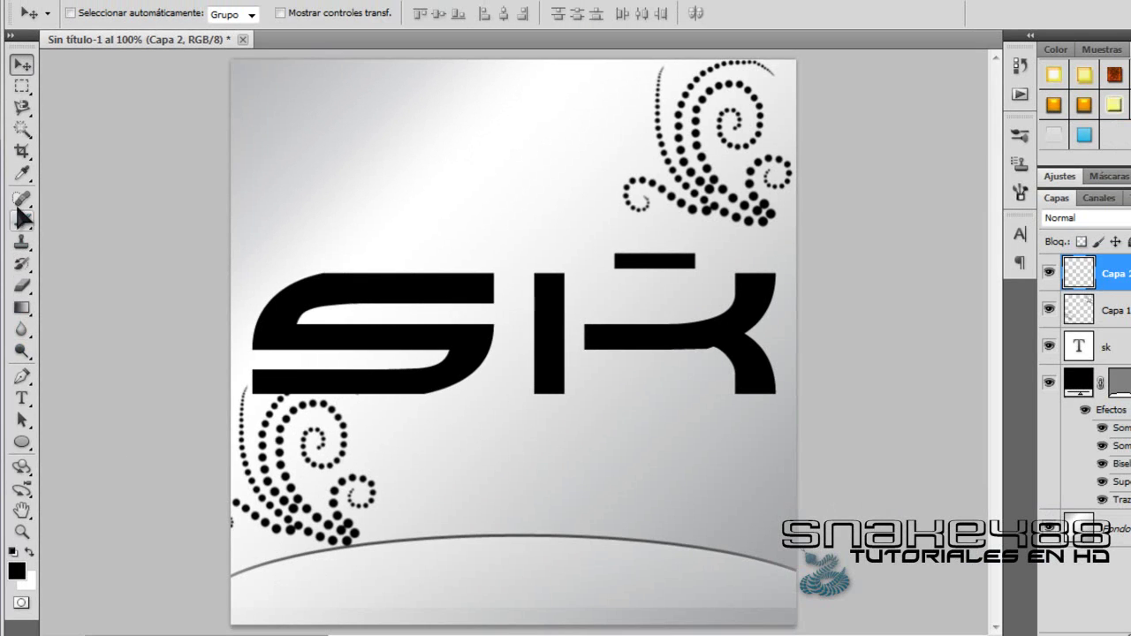
{"action": "left_click", "coordinate": [22, 377]}
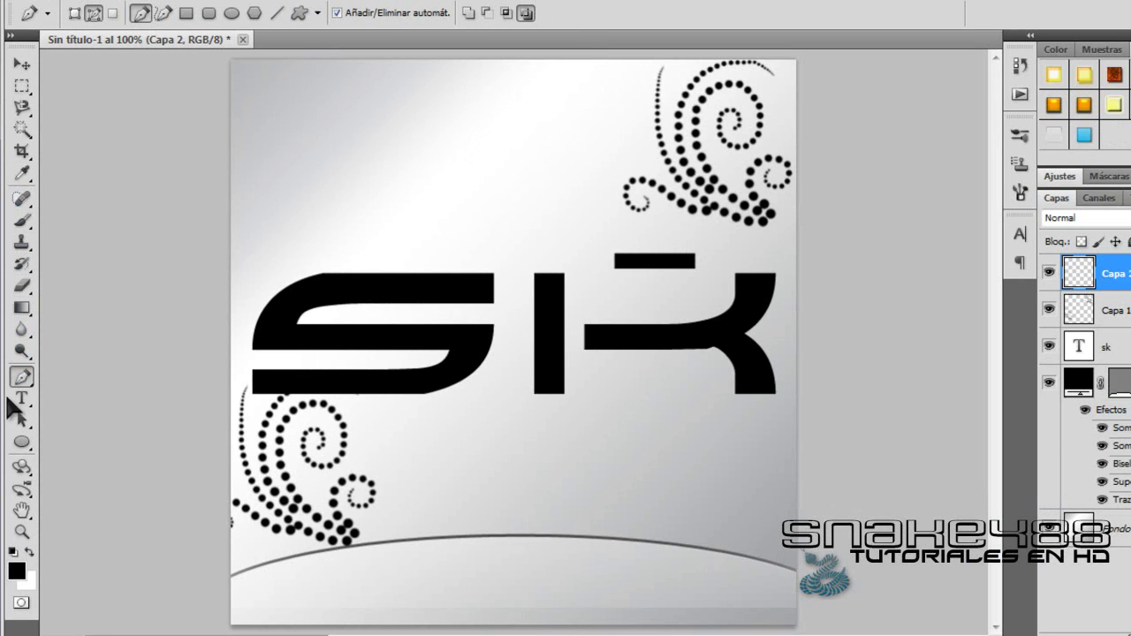
{"action": "left_click", "coordinate": [795, 65]}
{"action": "left_click", "coordinate": [234, 363]}
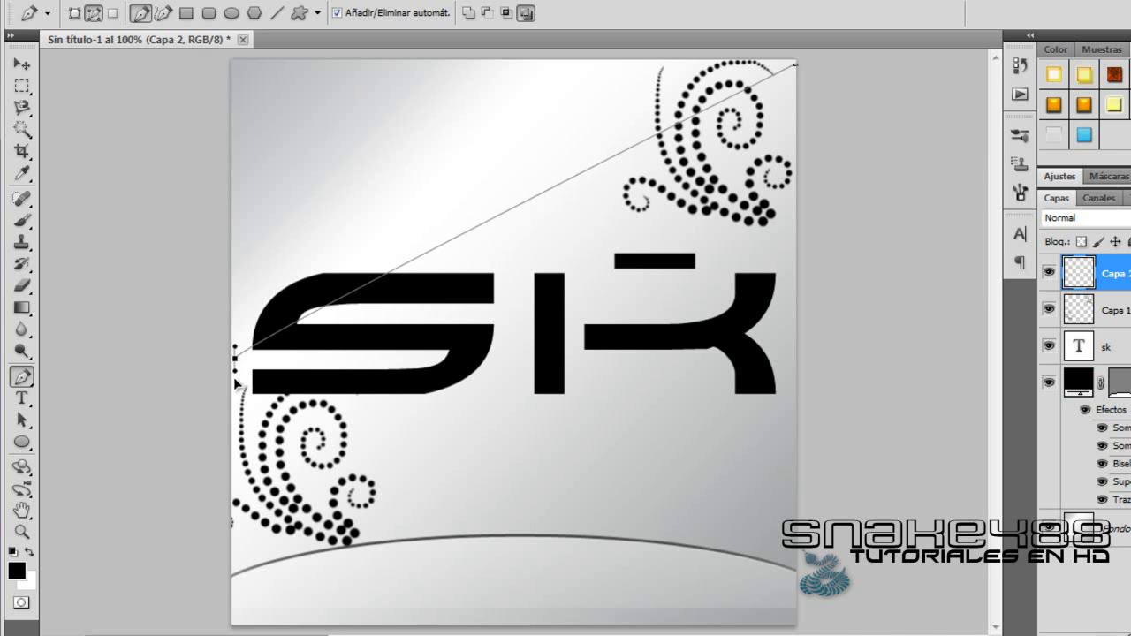
{"action": "mouse_move", "coordinate": [236, 362]}
{"action": "left_mouse_down"}
{"action": "mouse_move", "coordinate": [242, 604]}
{"action": "mouse_move", "coordinate": [221, 517]}
{"action": "mouse_move", "coordinate": [232, 615]}
{"action": "left_mouse_up"}
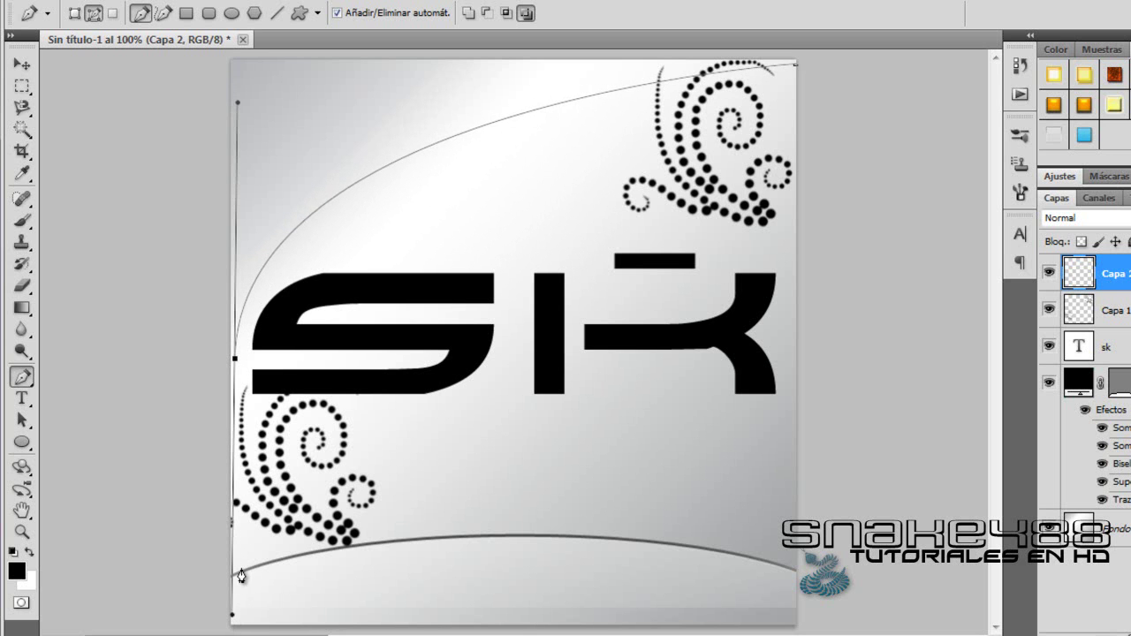
{"action": "left_click", "coordinate": [73, 537]}
- Continue the path up around the top-left corner and along the top edge, closing it at the start
{"action": "left_click", "coordinate": [79, 341]}
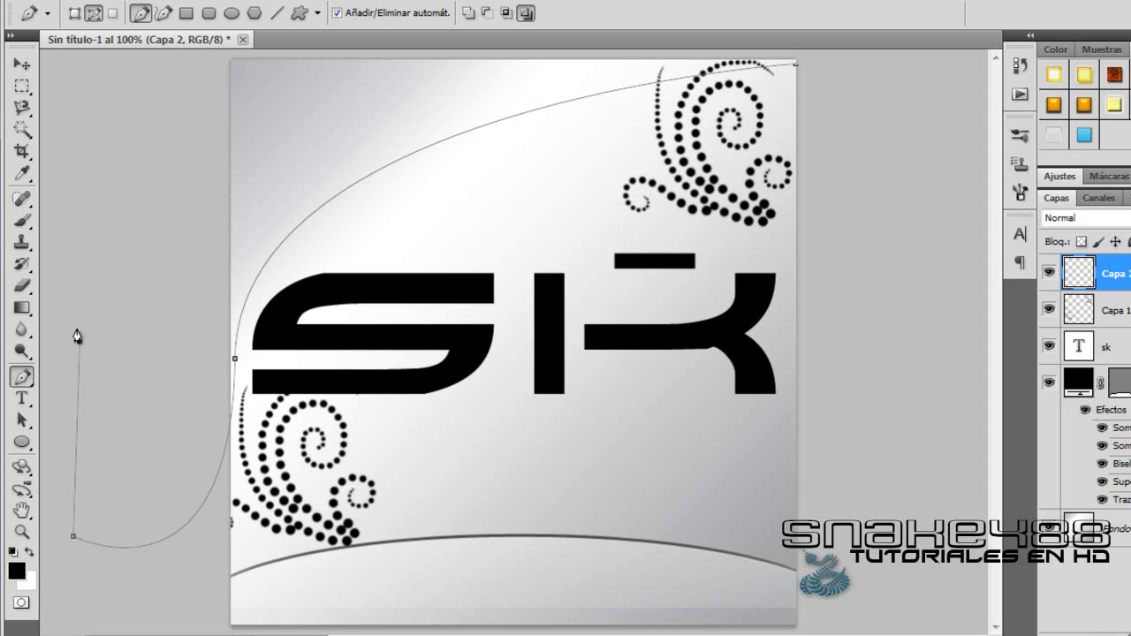
{"action": "left_click", "coordinate": [97, 226]}
{"action": "left_click", "coordinate": [113, 148]}
{"action": "left_click", "coordinate": [150, 79]}
{"action": "left_click", "coordinate": [183, 69]}
{"action": "left_click", "coordinate": [202, 62]}
{"action": "left_click", "coordinate": [215, 56]}
{"action": "left_click", "coordinate": [270, 56]}
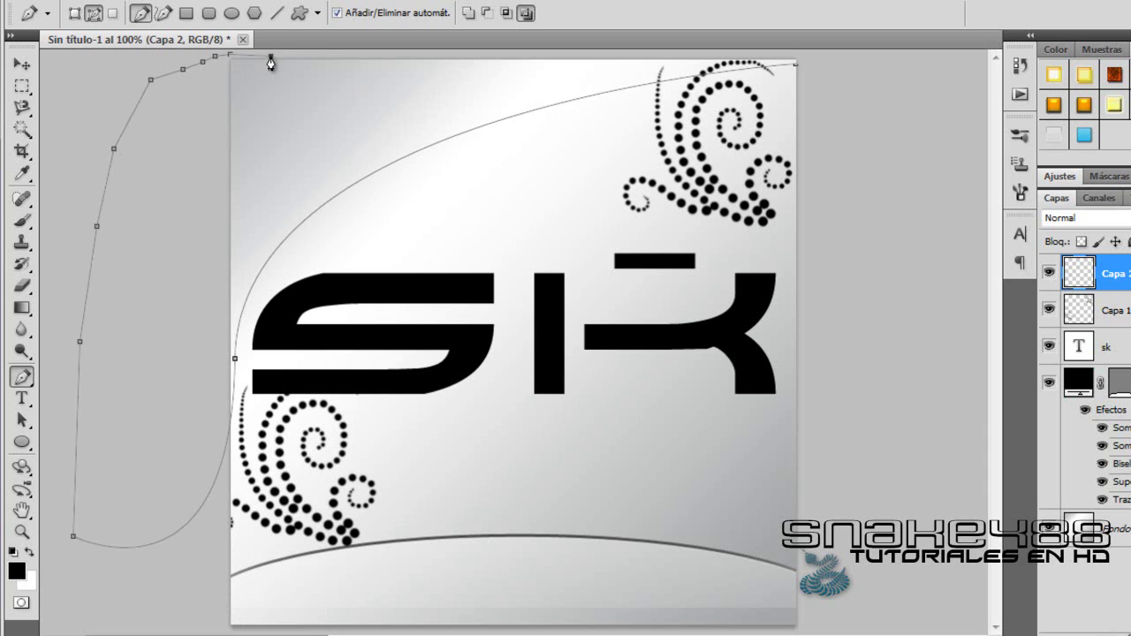
{"action": "left_click", "coordinate": [408, 54]}
{"action": "left_click", "coordinate": [482, 53]}
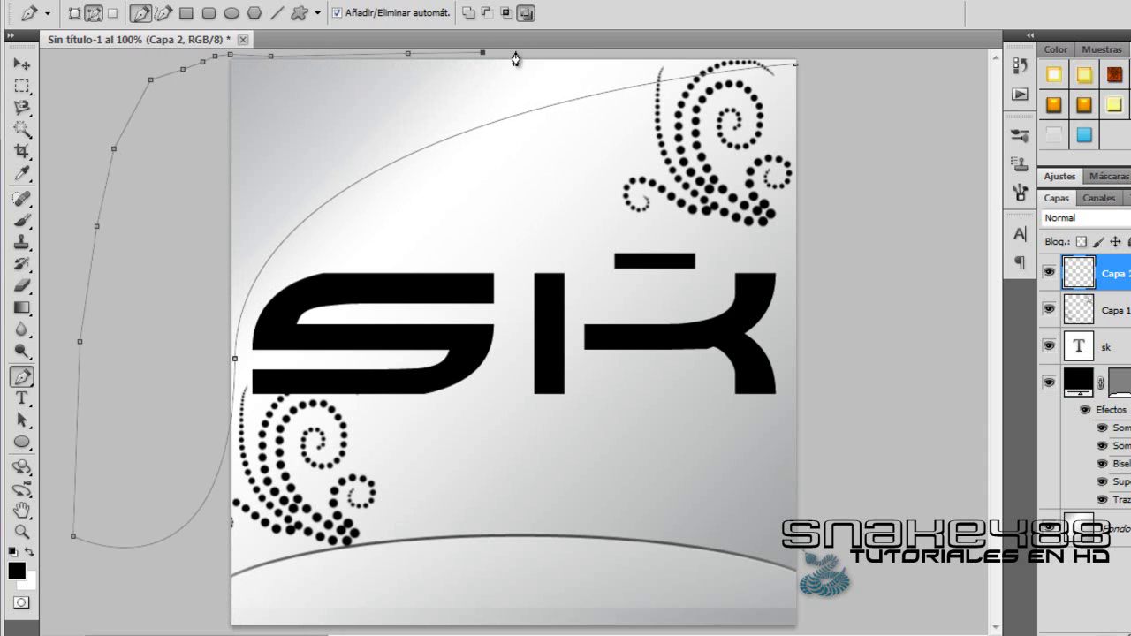
{"action": "left_click", "coordinate": [581, 53]}
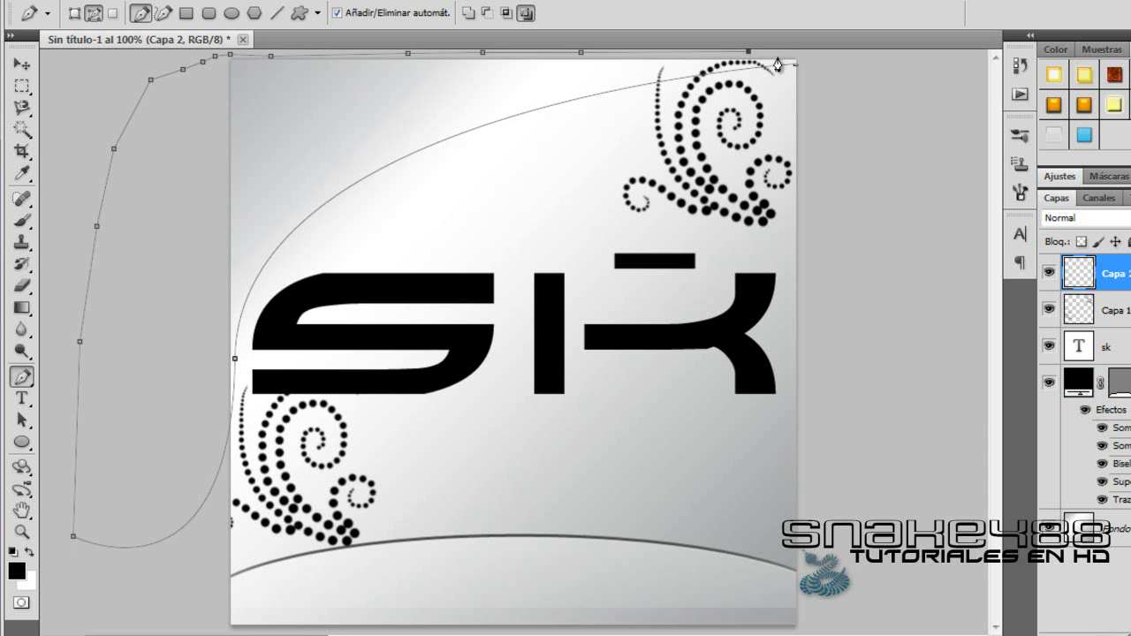
{"action": "left_click_drag", "start_coordinate": [737, 59], "coordinate": [821, 53]}
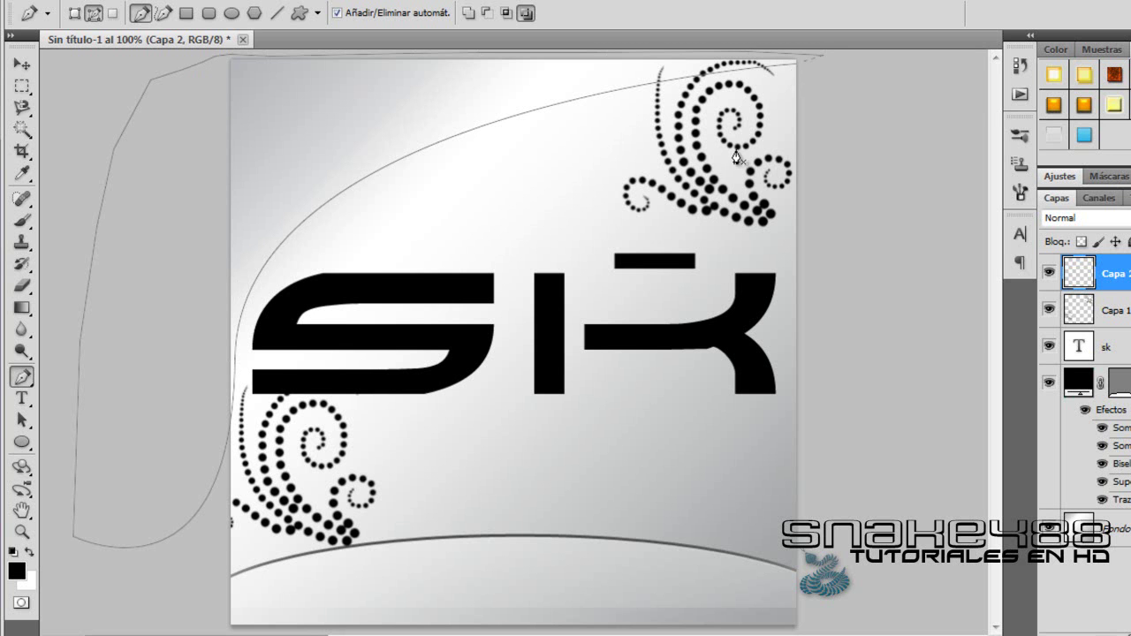
- Fill the curved path with white, delete the path, and set Capa 2 opacity to 39%
{"action": "right_click", "coordinate": [354, 128]}
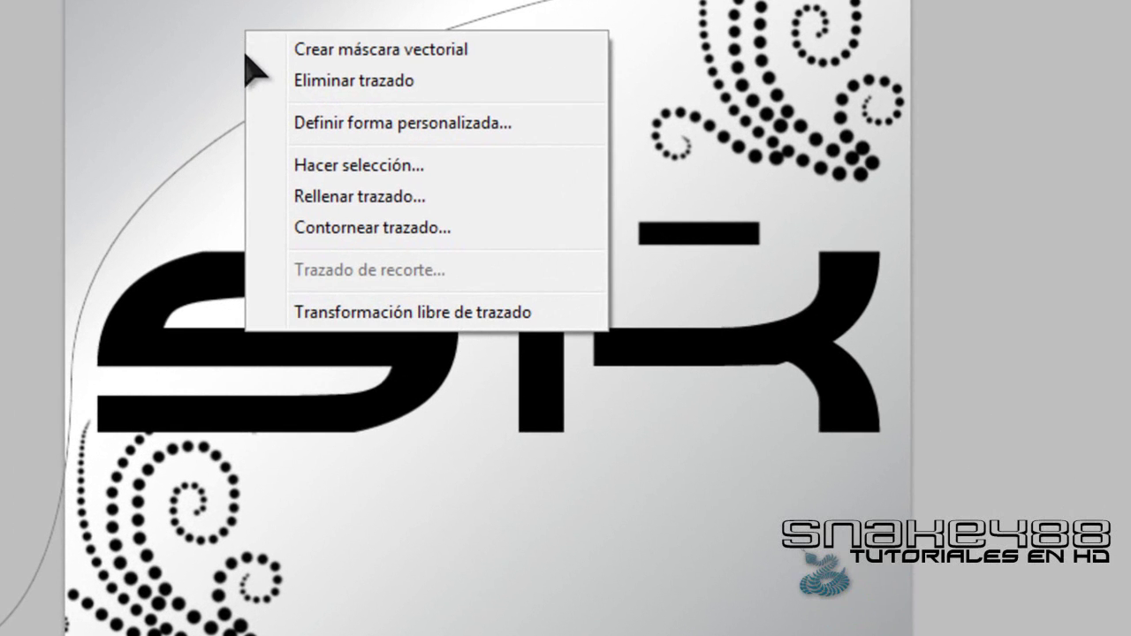
{"action": "left_click", "coordinate": [379, 196]}
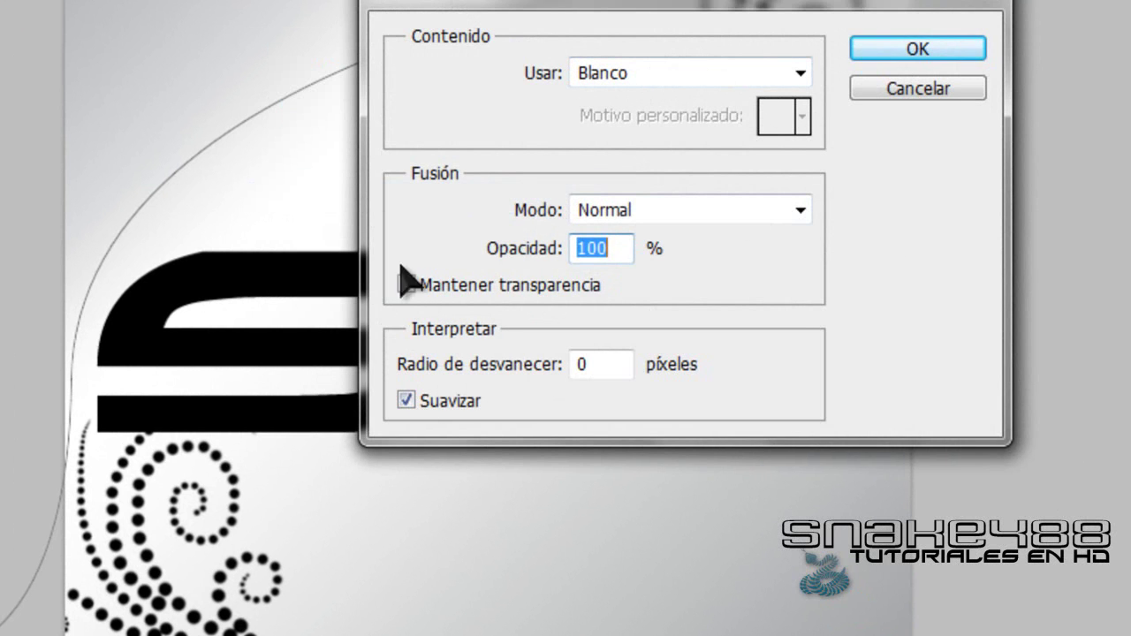
{"action": "left_click", "coordinate": [910, 53]}
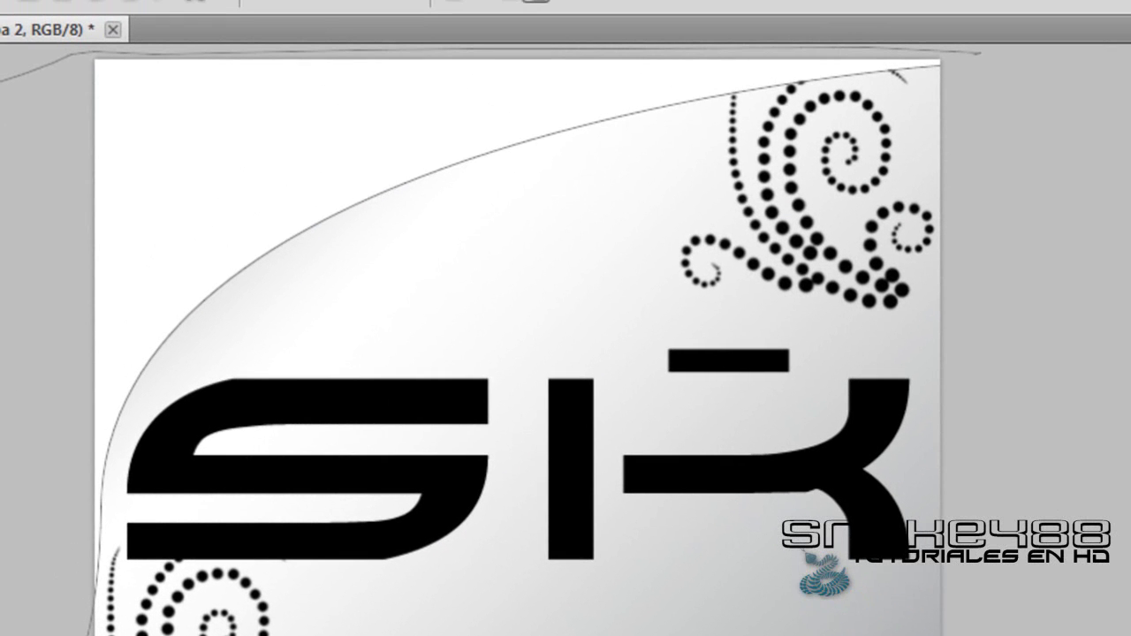
{"action": "right_click", "coordinate": [272, 139]}
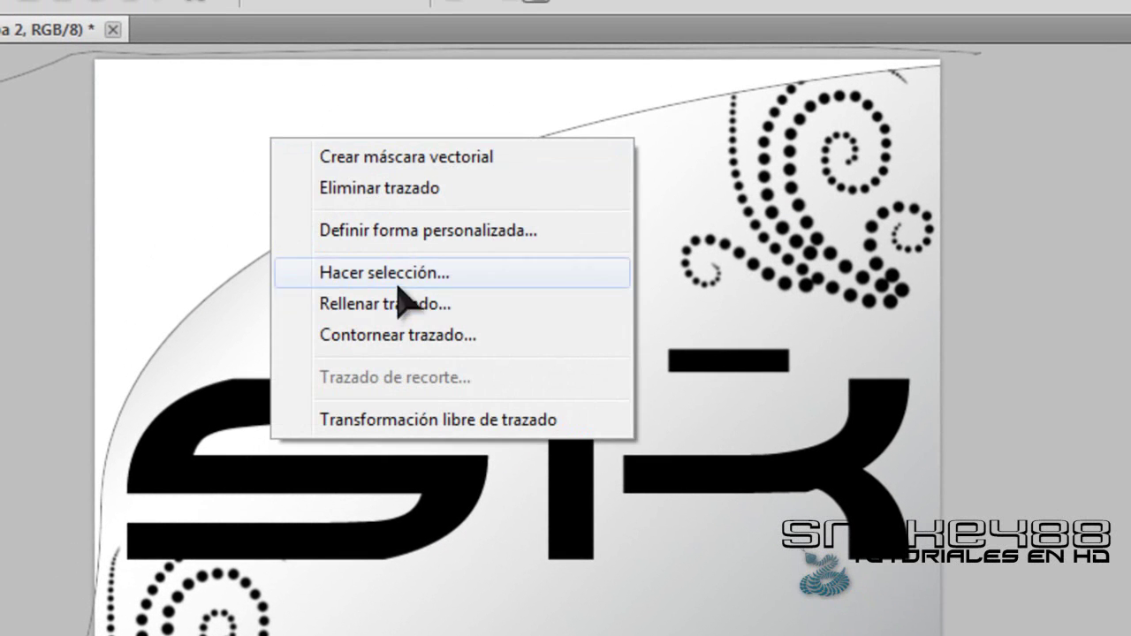
{"action": "left_click", "coordinate": [411, 187]}
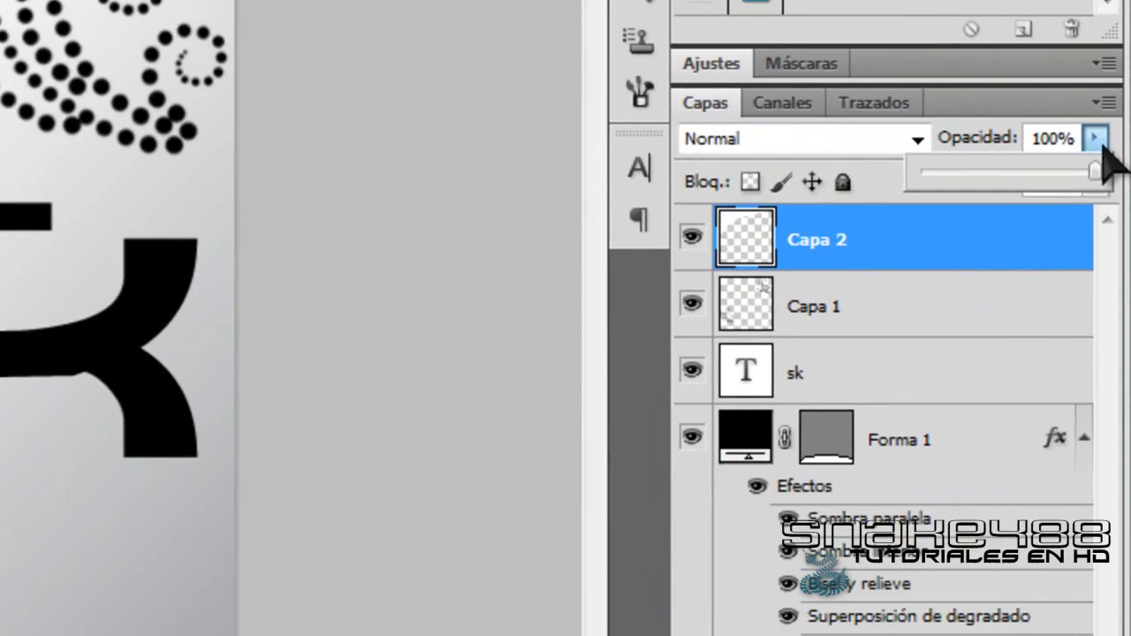
{"action": "left_click", "coordinate": [1112, 213]}
{"action": "mouse_move", "coordinate": [1118, 230]}
{"action": "left_mouse_down"}
{"action": "mouse_move", "coordinate": [1047, 232]}
{"action": "mouse_move", "coordinate": [1075, 244]}
{"action": "left_mouse_up"}
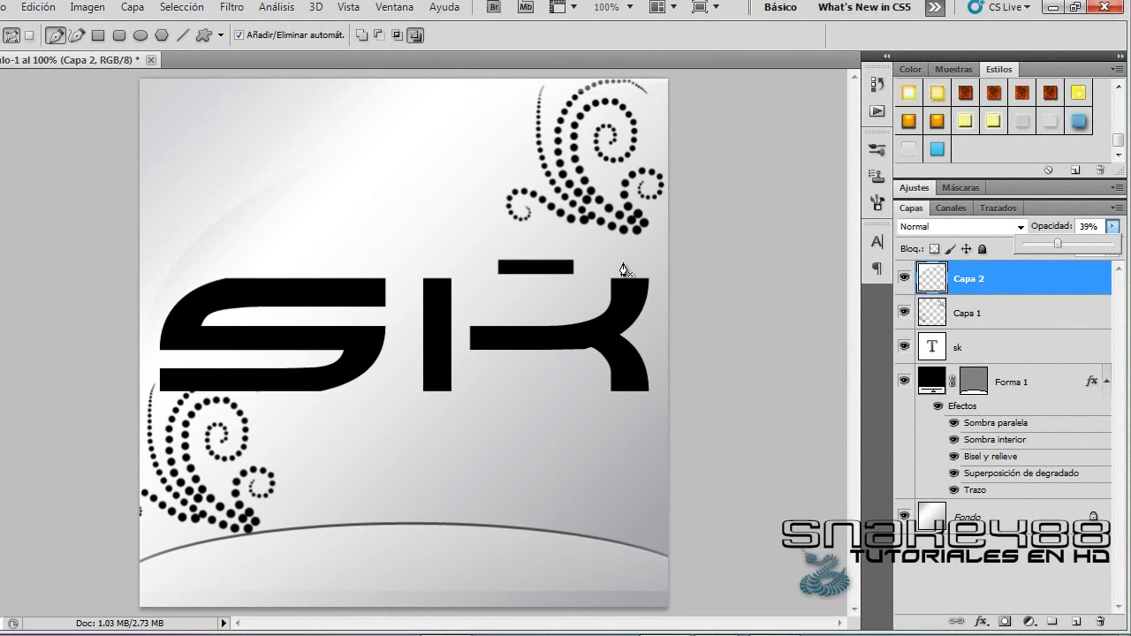
- Free-transform the Capa 2 gloss shape, stretching it taller down the square
{"action": "key", "text": "super"}
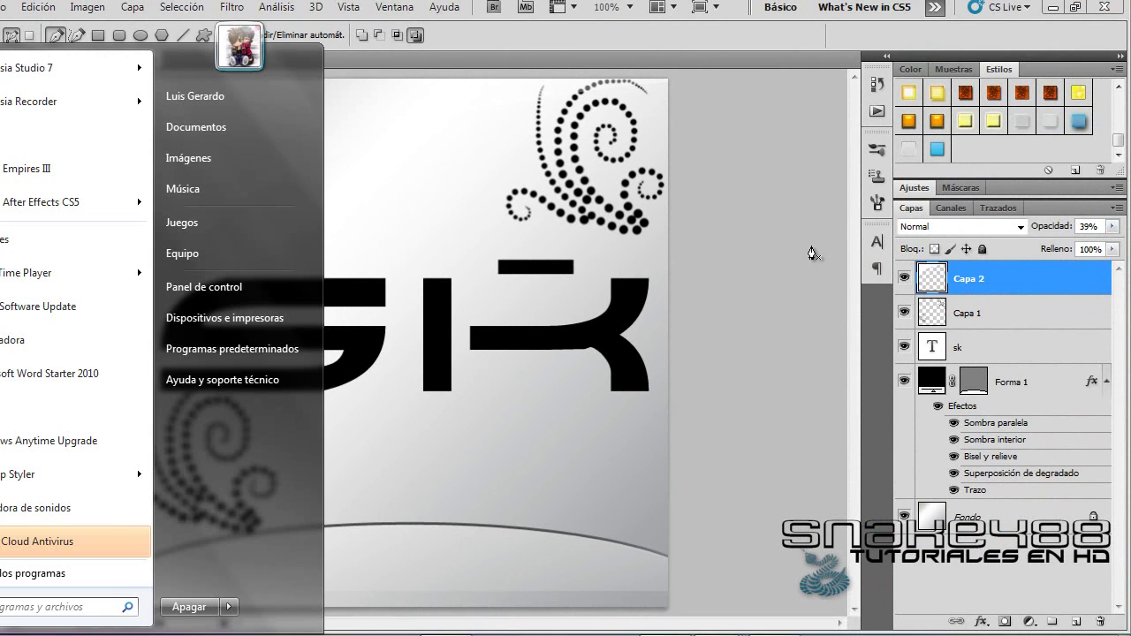
{"action": "key", "text": "super"}
{"action": "key", "text": "ctrl+t"}
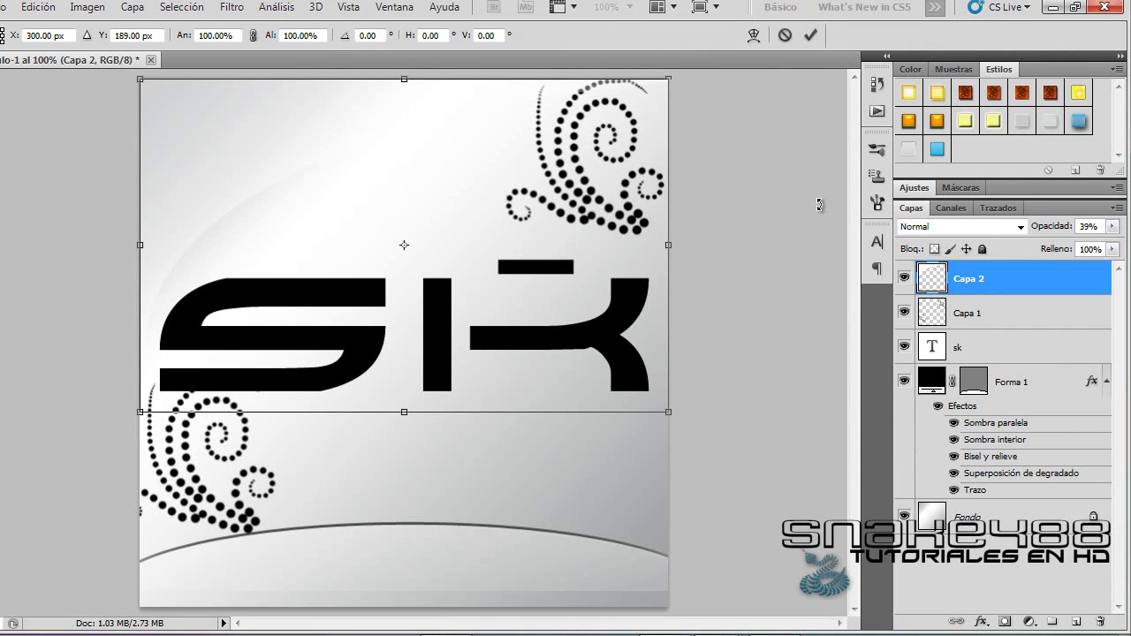
{"action": "left_click_drag", "start_coordinate": [404, 411], "coordinate": [368, 589]}
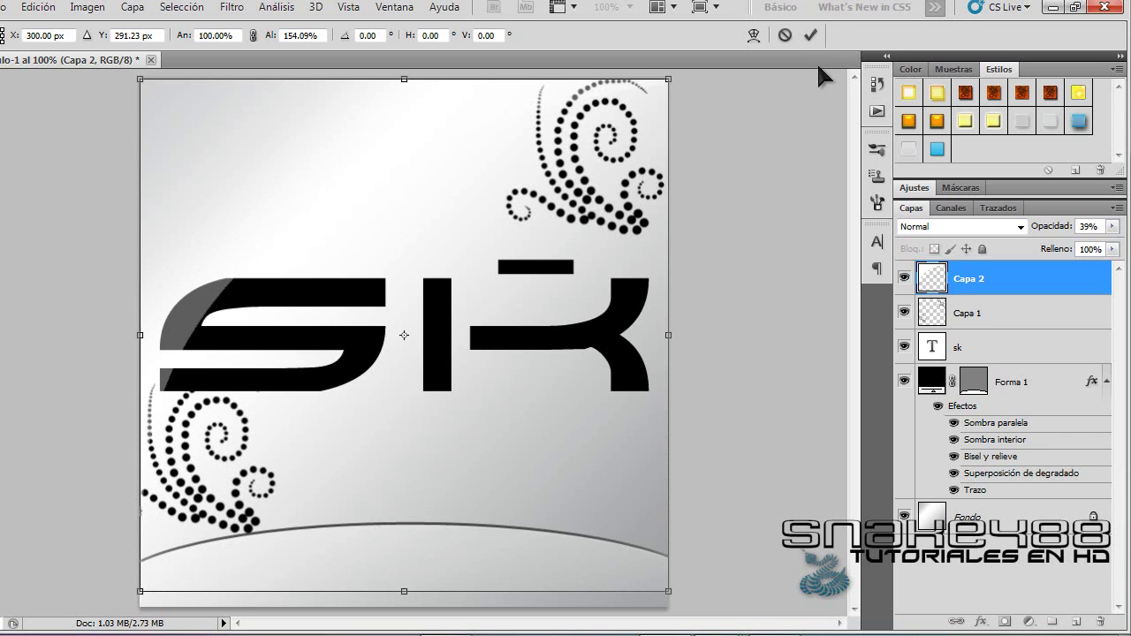
{"action": "left_click", "coordinate": [806, 36]}
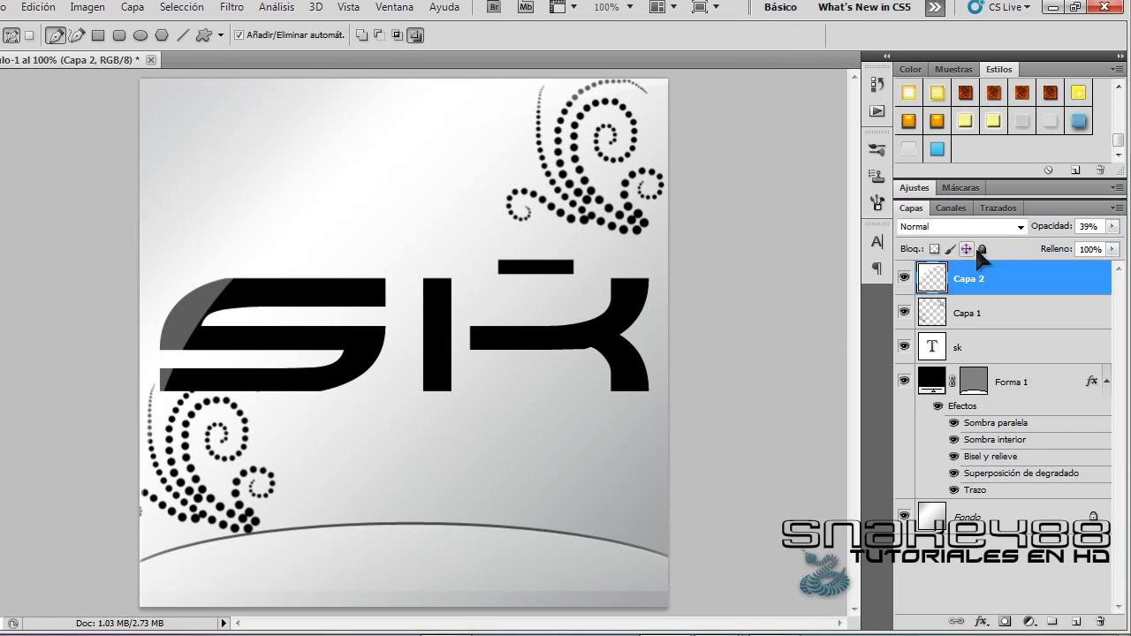
- Lower the Capa 2 gloss layer's opacity to 33%
{"action": "left_click", "coordinate": [1111, 227]}
{"action": "mouse_move", "coordinate": [1044, 242]}
{"action": "left_mouse_down"}
{"action": "mouse_move", "coordinate": [1096, 242]}
{"action": "mouse_move", "coordinate": [1053, 246]}
{"action": "left_mouse_up"}
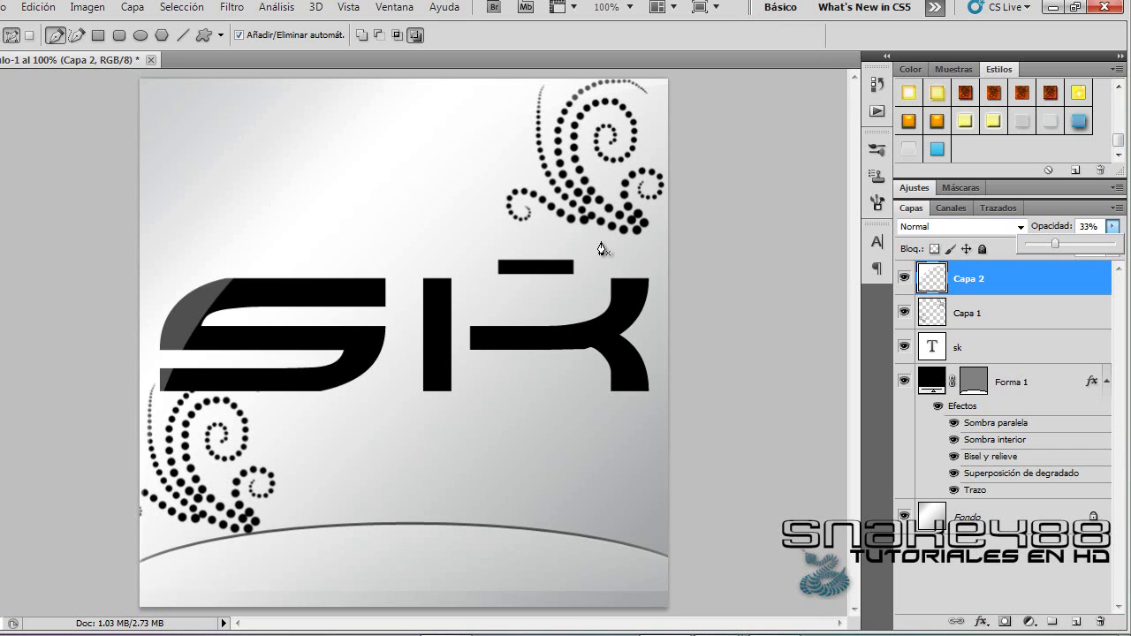
{"action": "left_click", "coordinate": [1061, 207]}
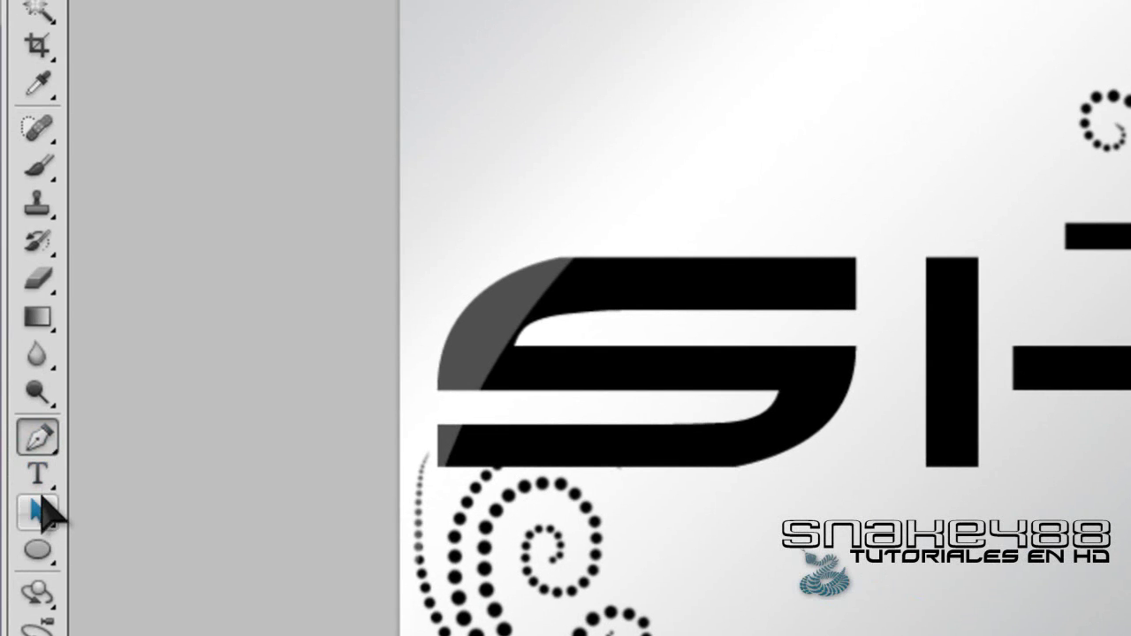
- Draw a text box below the bottom curve and choose the Encore font
{"action": "right_click", "coordinate": [39, 477]}
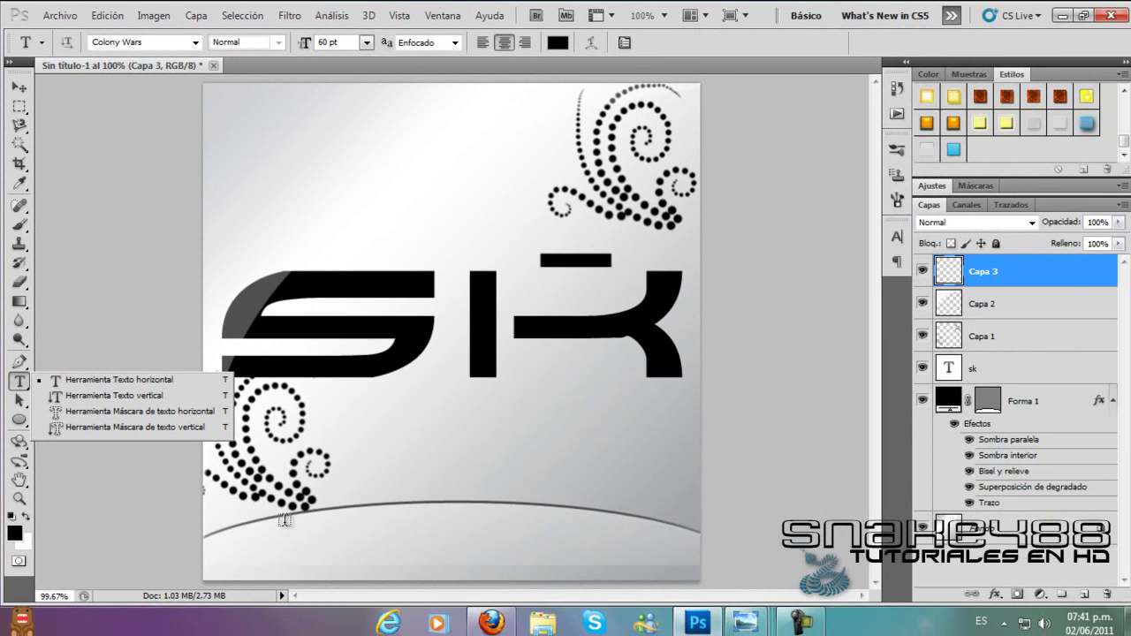
{"action": "mouse_move", "coordinate": [285, 523]}
{"action": "left_mouse_down"}
{"action": "mouse_move", "coordinate": [318, 551]}
{"action": "mouse_move", "coordinate": [627, 572]}
{"action": "left_mouse_up"}
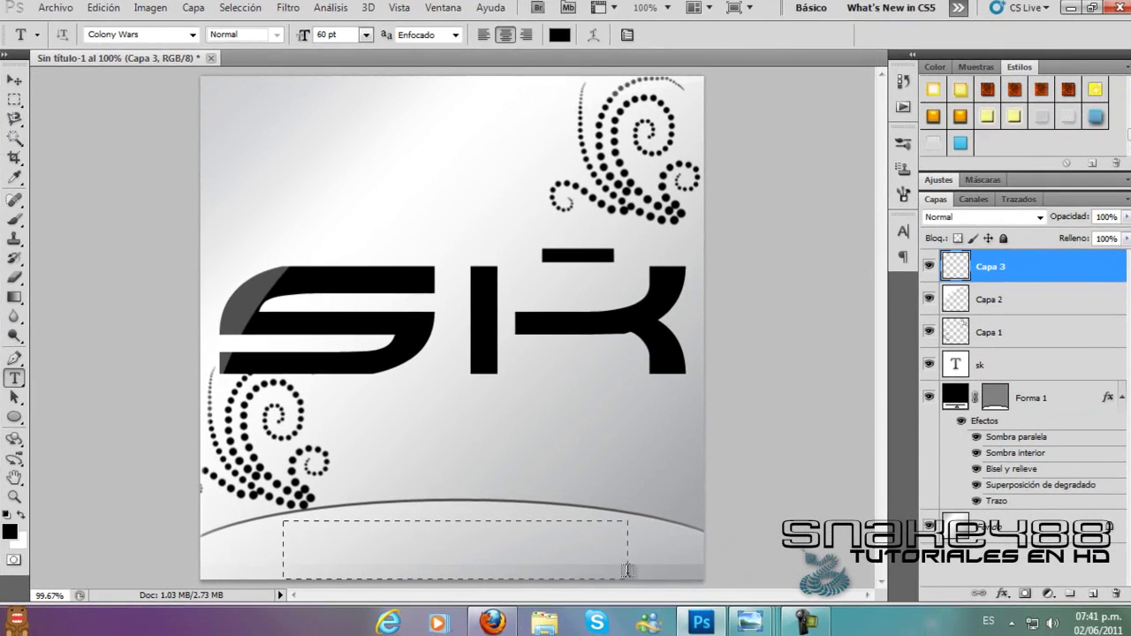
{"action": "left_click_drag", "start_coordinate": [627, 571], "coordinate": [628, 572]}
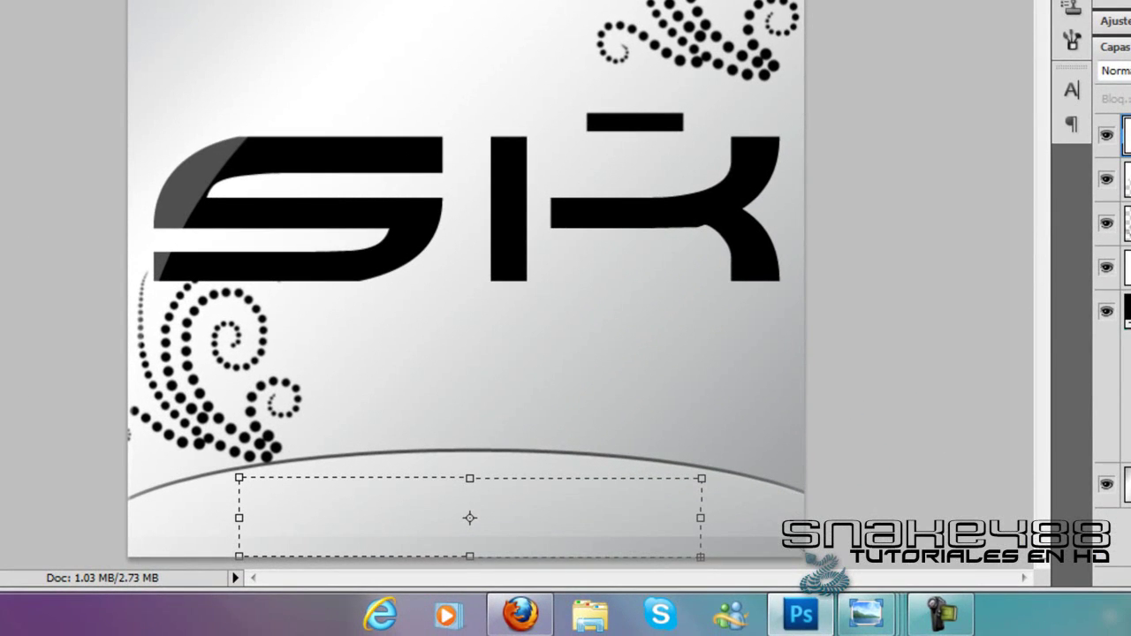
{"action": "left_click", "coordinate": [336, 64]}
{"action": "left_click", "coordinate": [337, 65]}
{"action": "scroll", "coordinate": [138, 299], "scroll_direction": "down", "scroll_amount": 1}
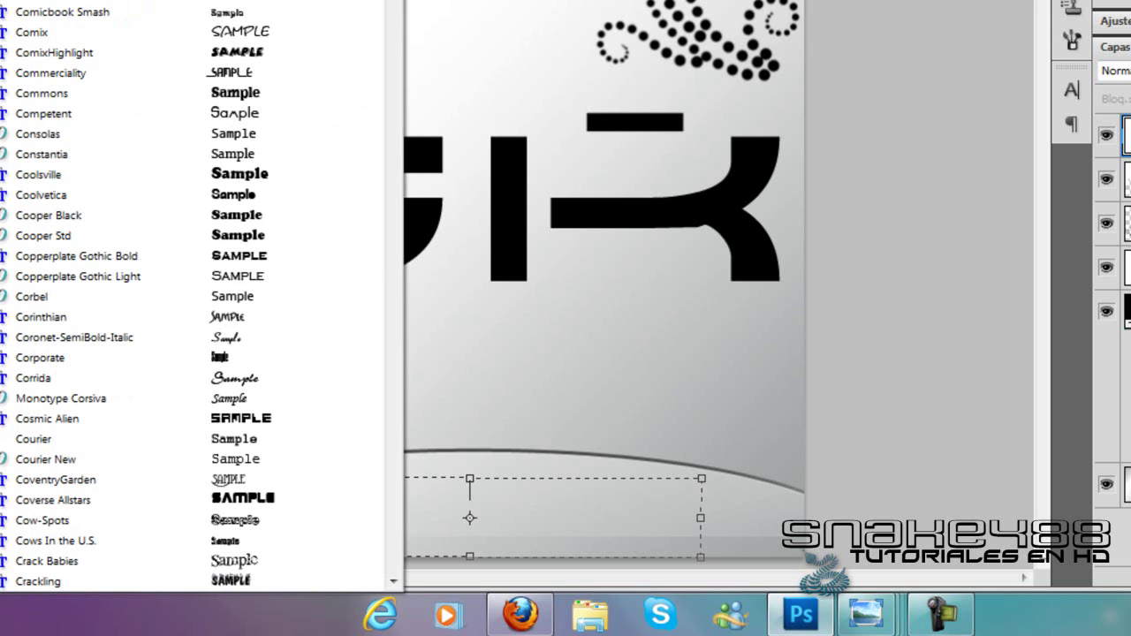
{"action": "scroll", "coordinate": [265, 150], "scroll_direction": "down", "scroll_amount": 12}
{"action": "scroll", "coordinate": [265, 150], "scroll_direction": "down", "scroll_amount": 8}
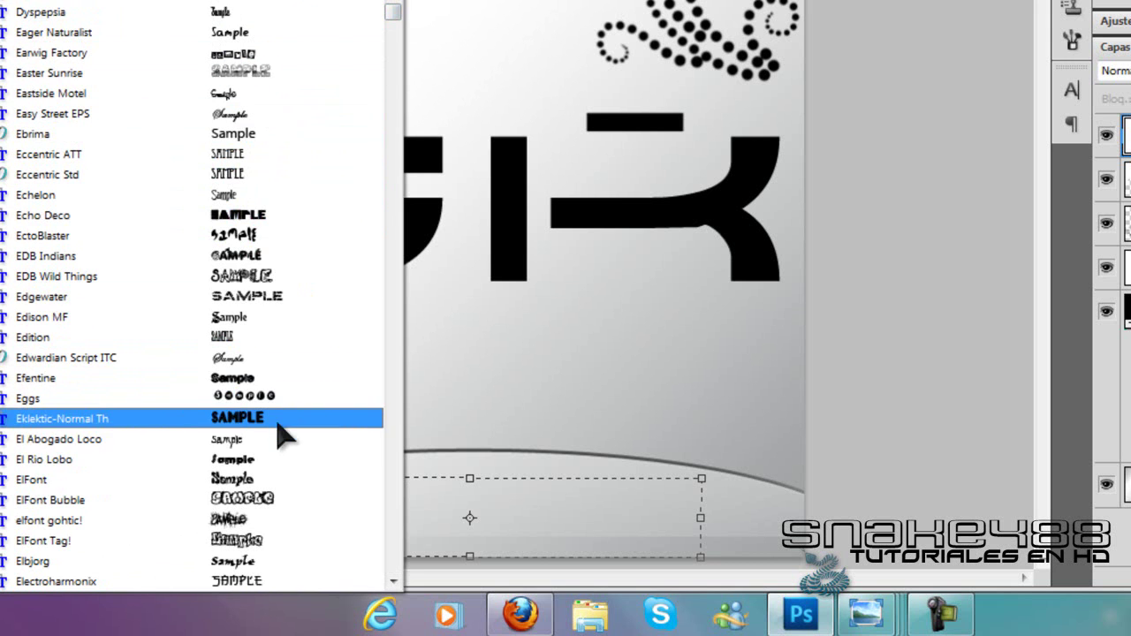
{"action": "scroll", "coordinate": [256, 477], "scroll_direction": "down", "scroll_amount": 1}
{"action": "scroll", "coordinate": [257, 478], "scroll_direction": "down", "scroll_amount": 5}
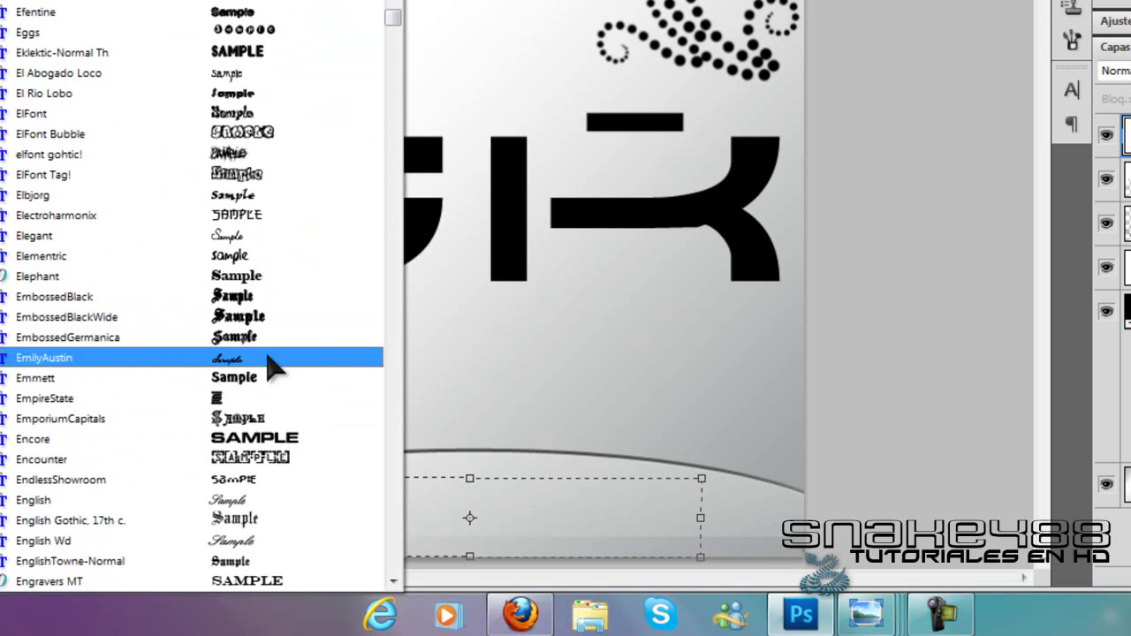
{"action": "left_click", "coordinate": [287, 439]}
- Type the caption SNAKE488, set it to 12 pt, and commit the text
{"action": "type", "text": "SNAKE"}
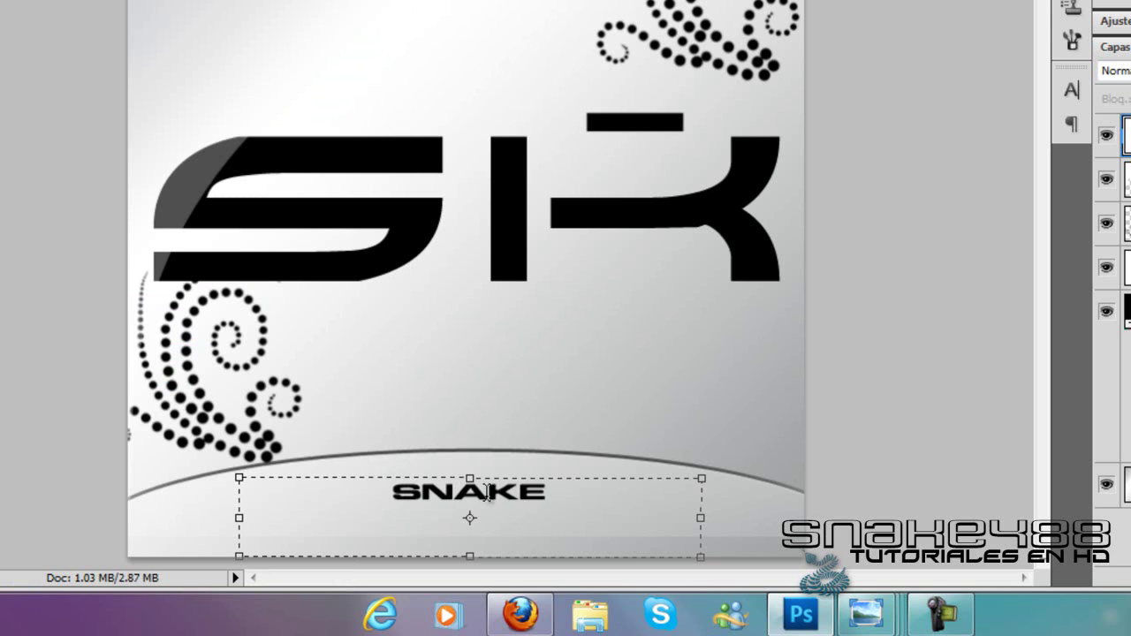
{"action": "type", "text": "488"}
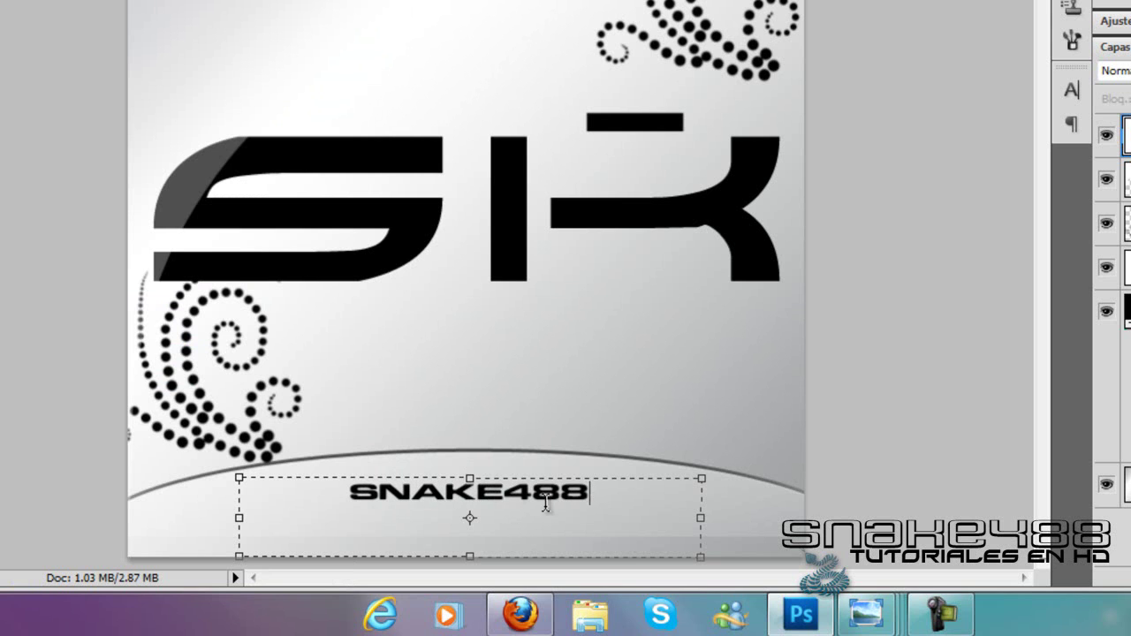
{"action": "left_click_drag", "start_coordinate": [619, 504], "coordinate": [307, 497]}
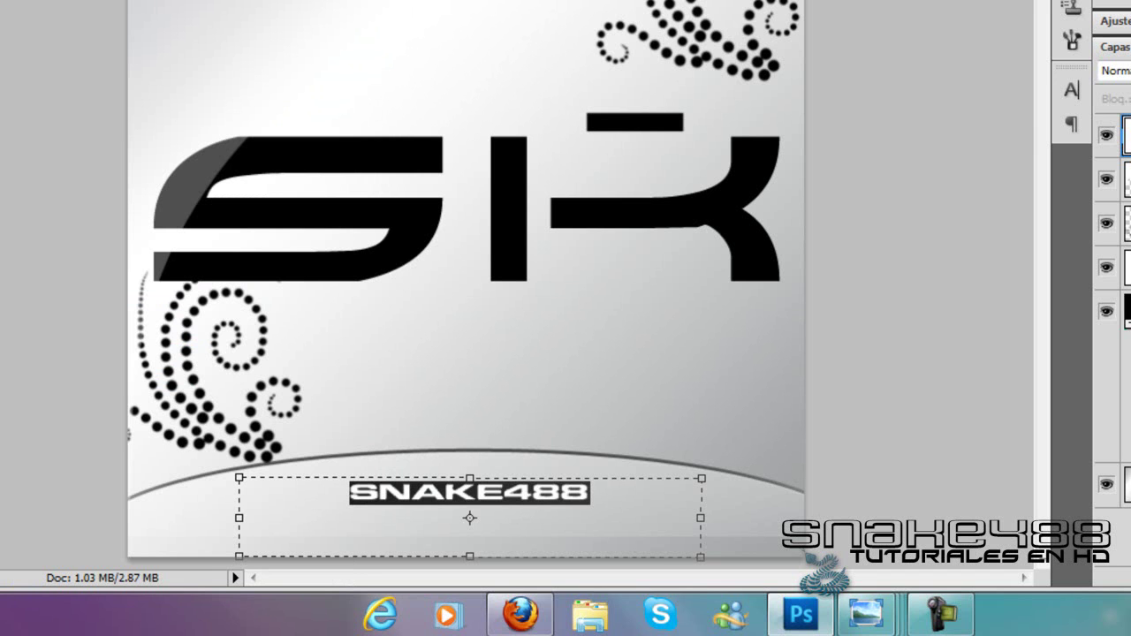
{"action": "left_click", "coordinate": [364, 41]}
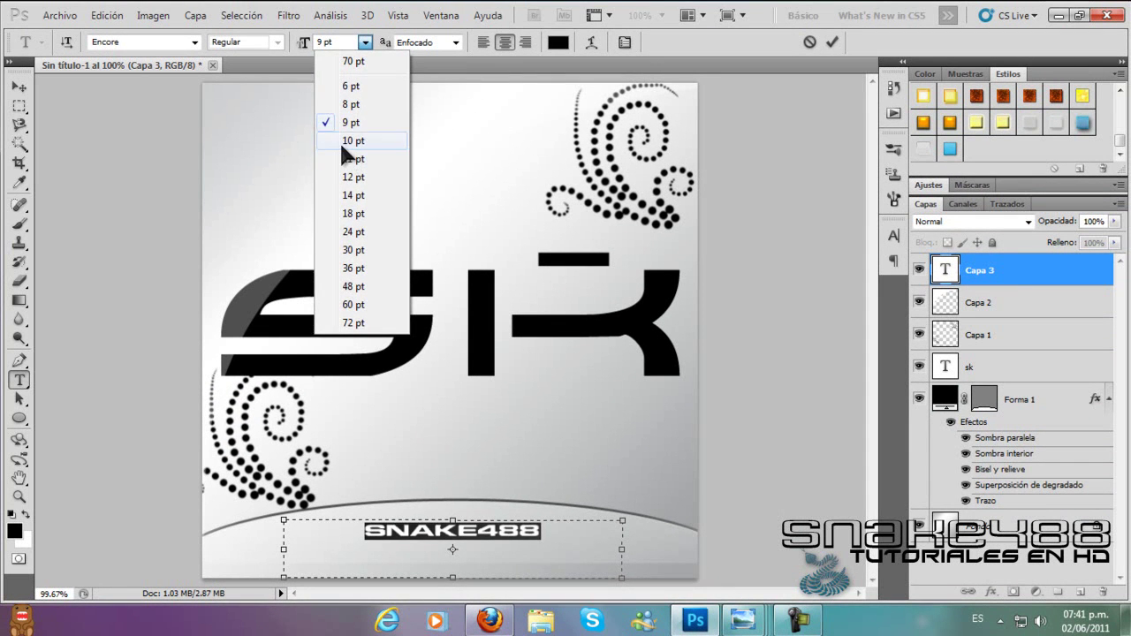
{"action": "left_click", "coordinate": [341, 144]}
{"action": "left_click", "coordinate": [364, 42]}
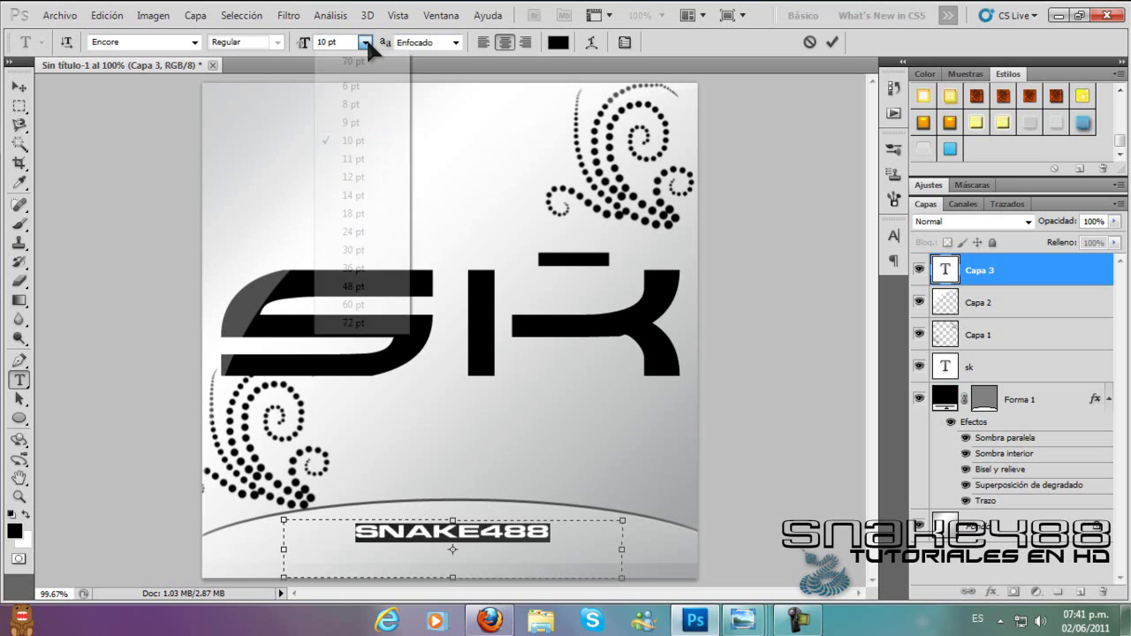
{"action": "left_click", "coordinate": [354, 177]}
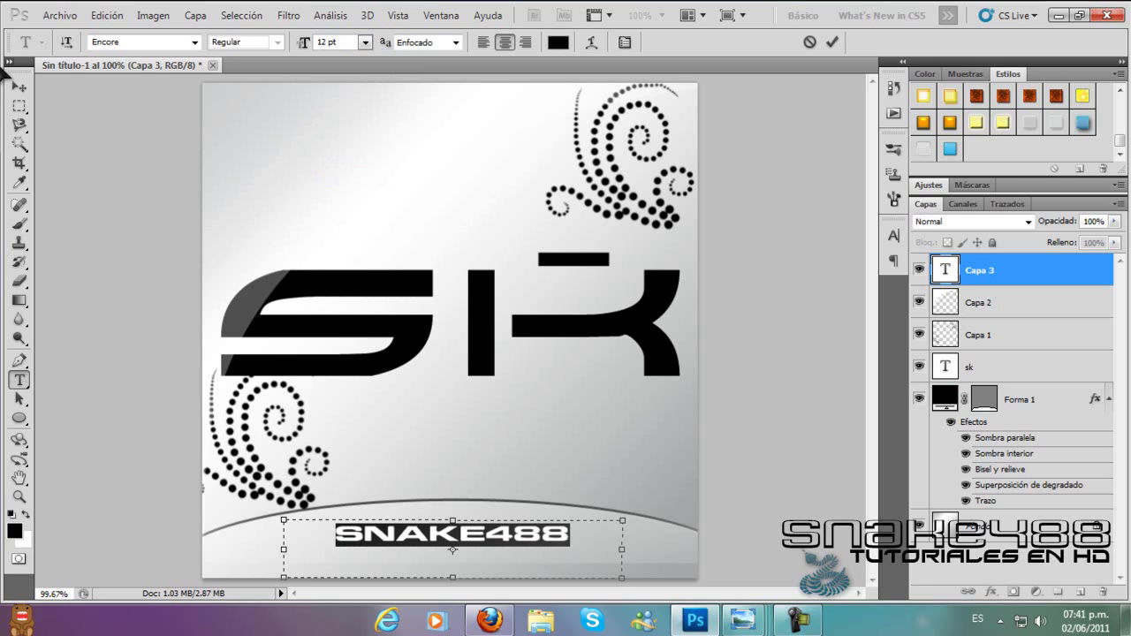
{"action": "left_click", "coordinate": [829, 40]}
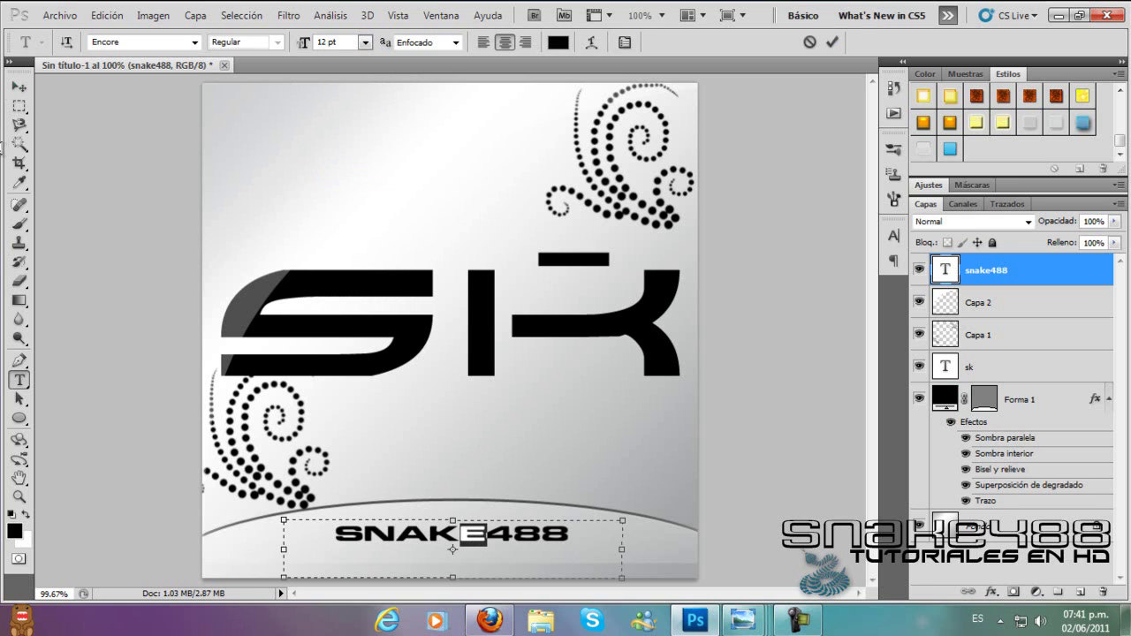
{"action": "left_click", "coordinate": [14, 90]}
- Nudge the SNAKE488 caption slightly down and left, then raise the SK lettering a few pixels
{"action": "left_click_drag", "start_coordinate": [453, 545], "coordinate": [456, 559]}
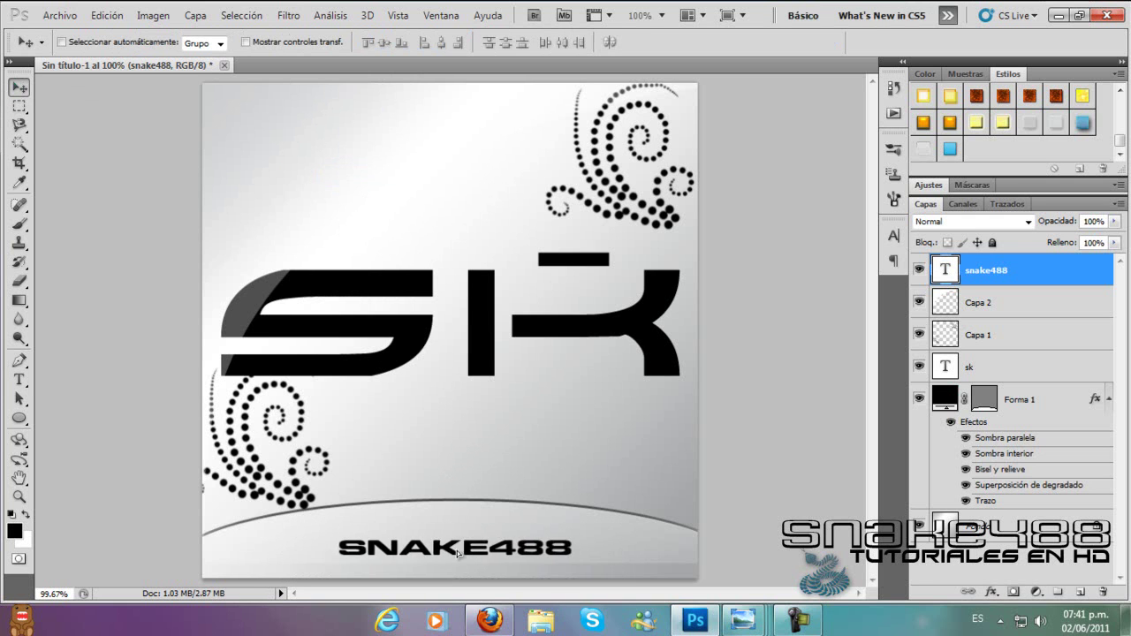
{"action": "left_click_drag", "start_coordinate": [531, 350], "coordinate": [525, 351]}
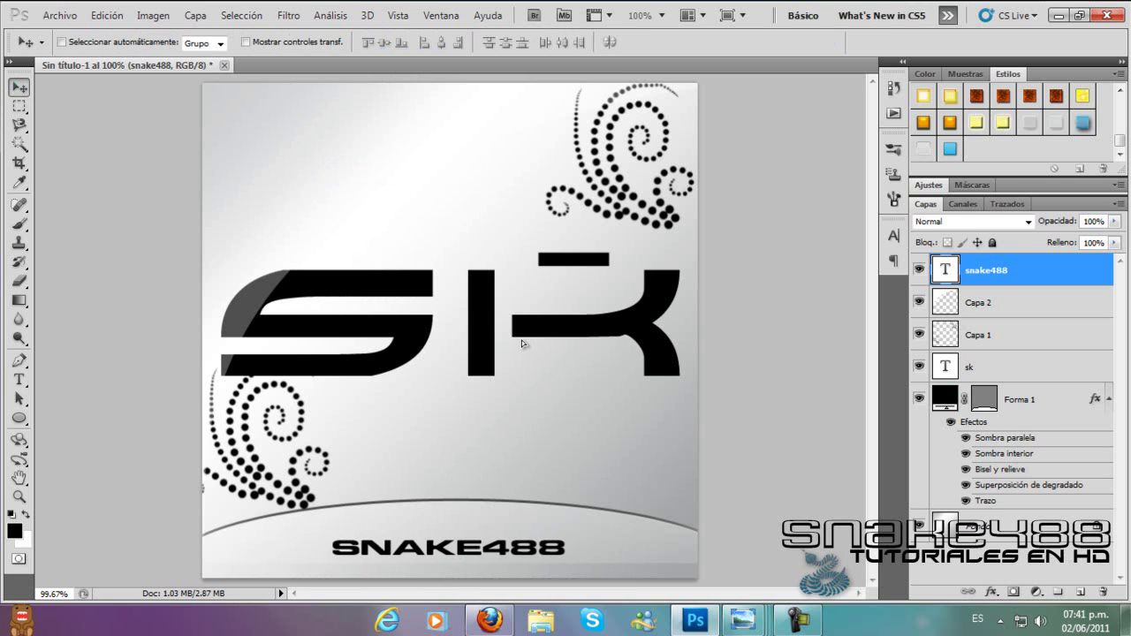
{"action": "left_click", "coordinate": [972, 368]}
{"action": "left_click_drag", "start_coordinate": [642, 330], "coordinate": [641, 324]}
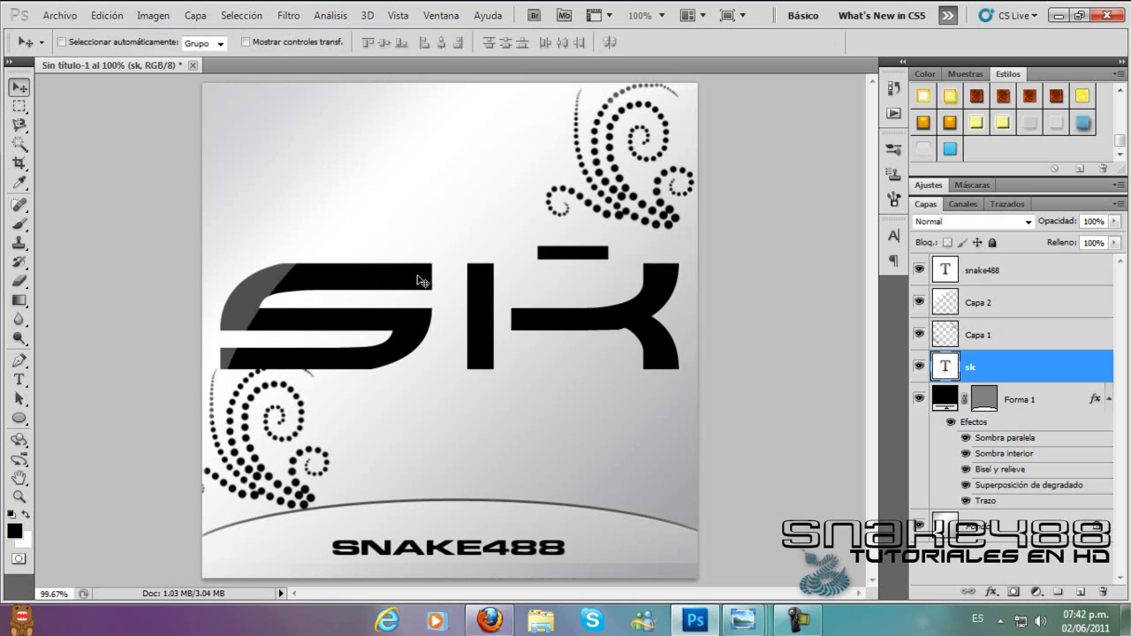
{"action": "key", "text": "Up"}
{"action": "key", "text": "Up"}
{"action": "key", "text": "Up"}
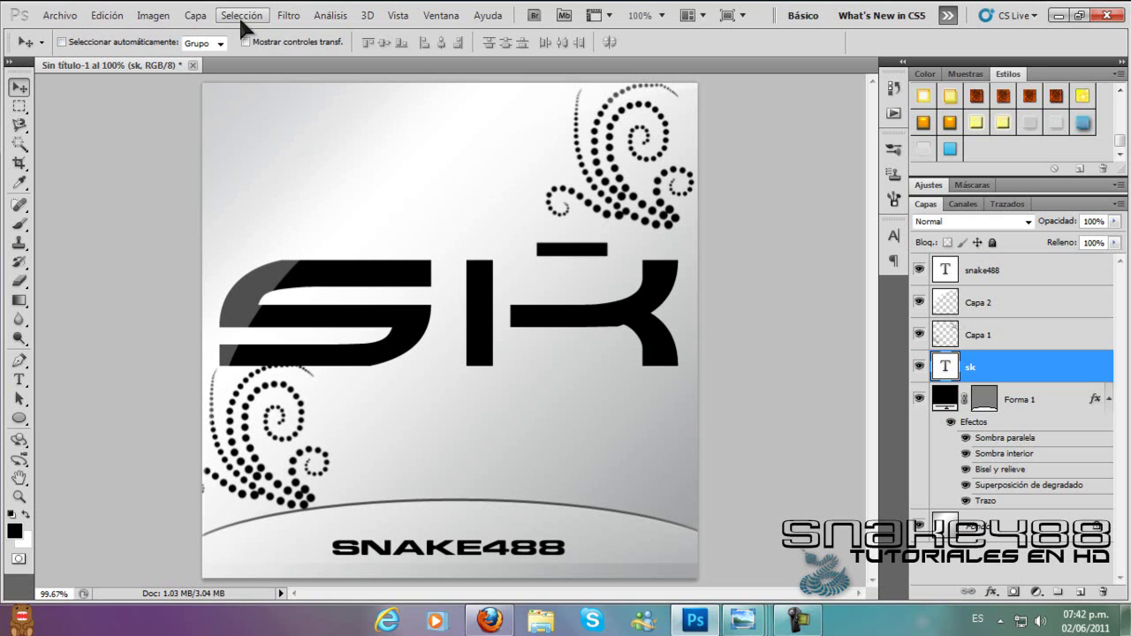
{"action": "left_click", "coordinate": [981, 532]}
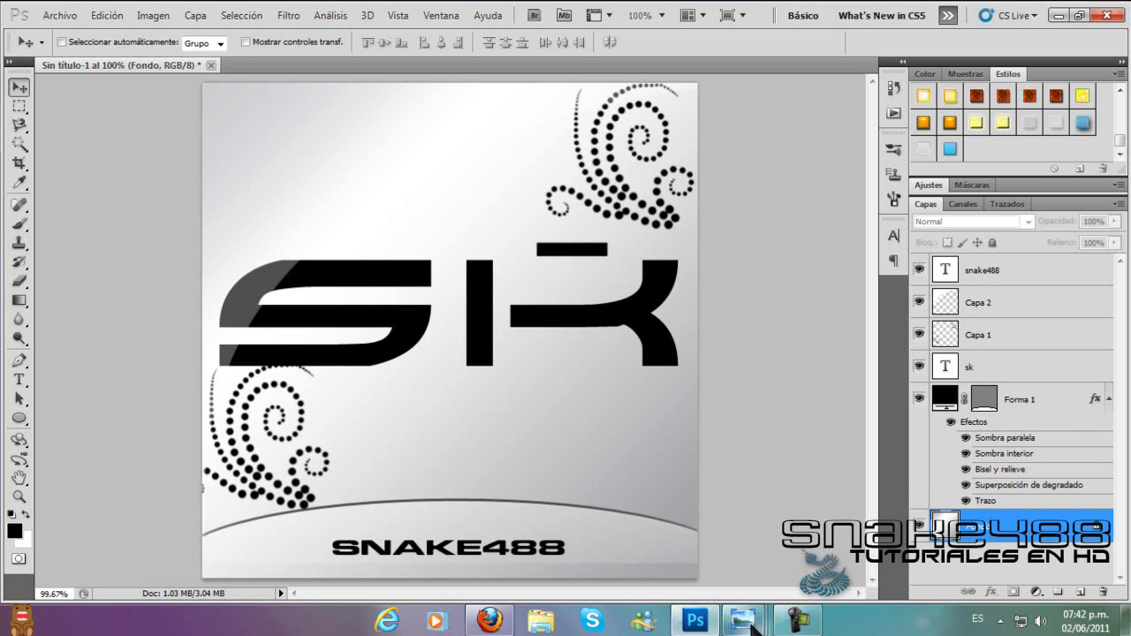
{"action": "mouse_move", "coordinate": [743, 619]}
{"action": "left_click", "coordinate": [794, 555]}
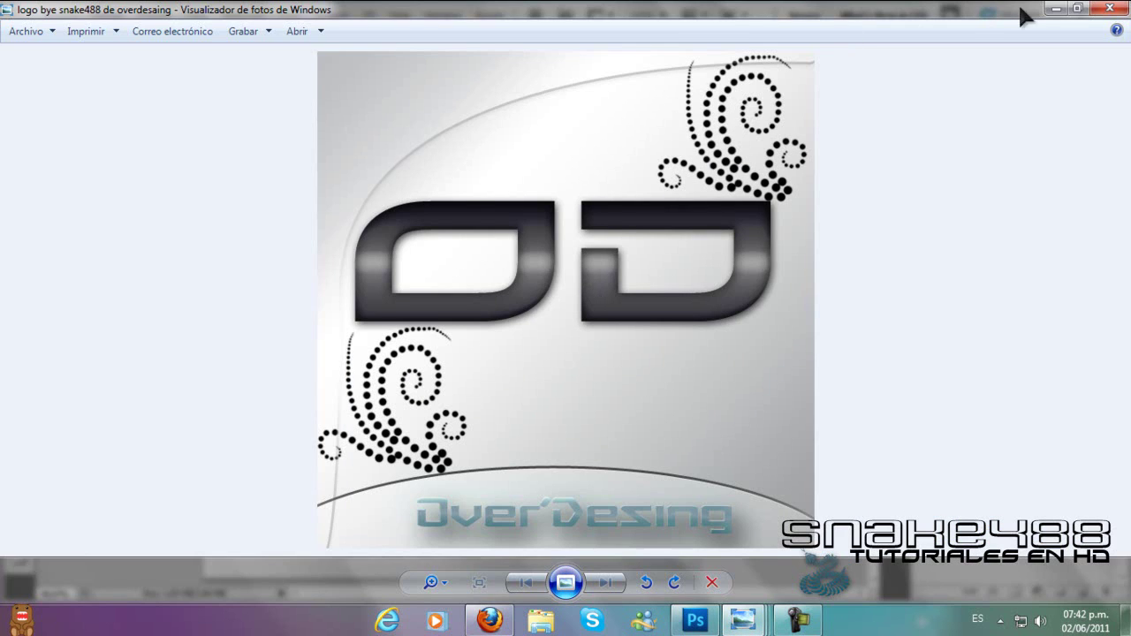
{"action": "left_click", "coordinate": [1077, 8]}
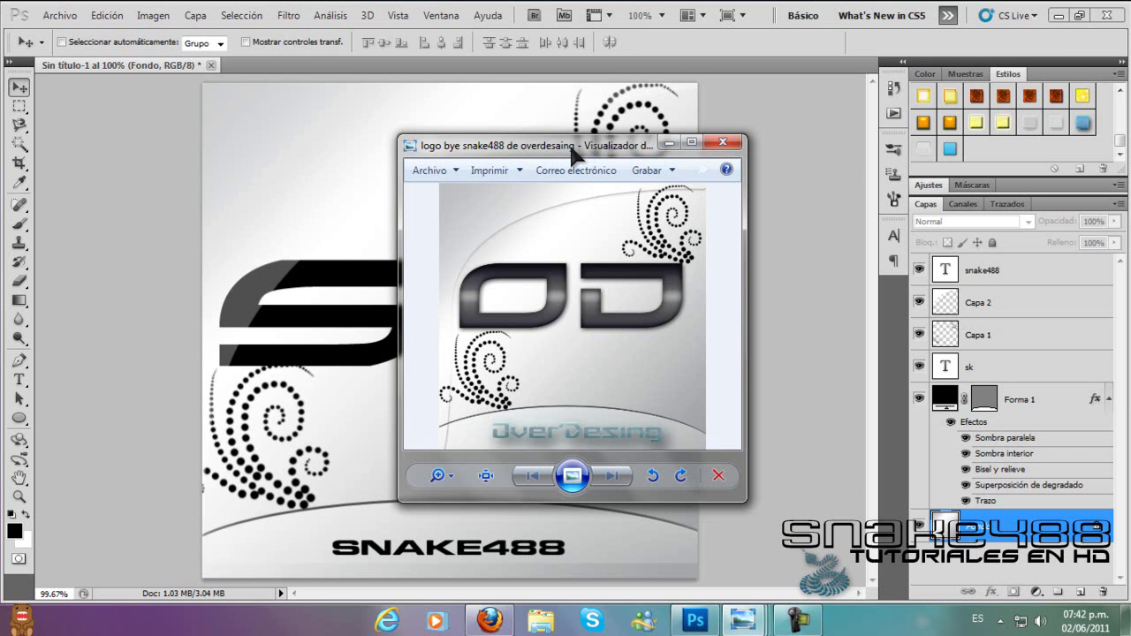
{"action": "left_click_drag", "start_coordinate": [574, 150], "coordinate": [686, 123]}
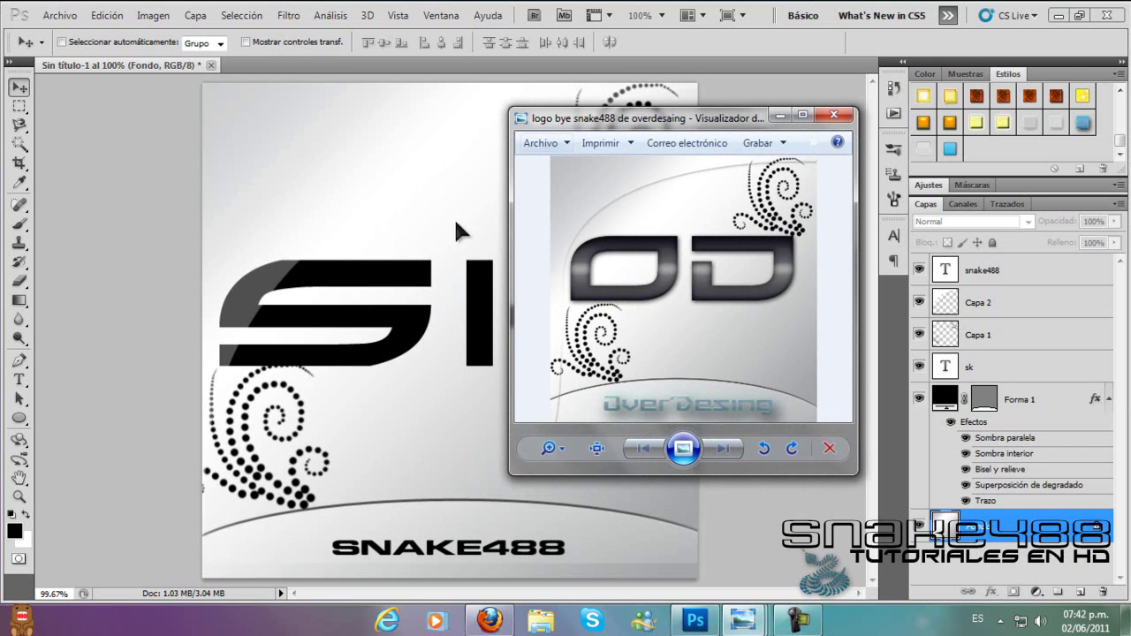
{"action": "left_click", "coordinate": [930, 159]}
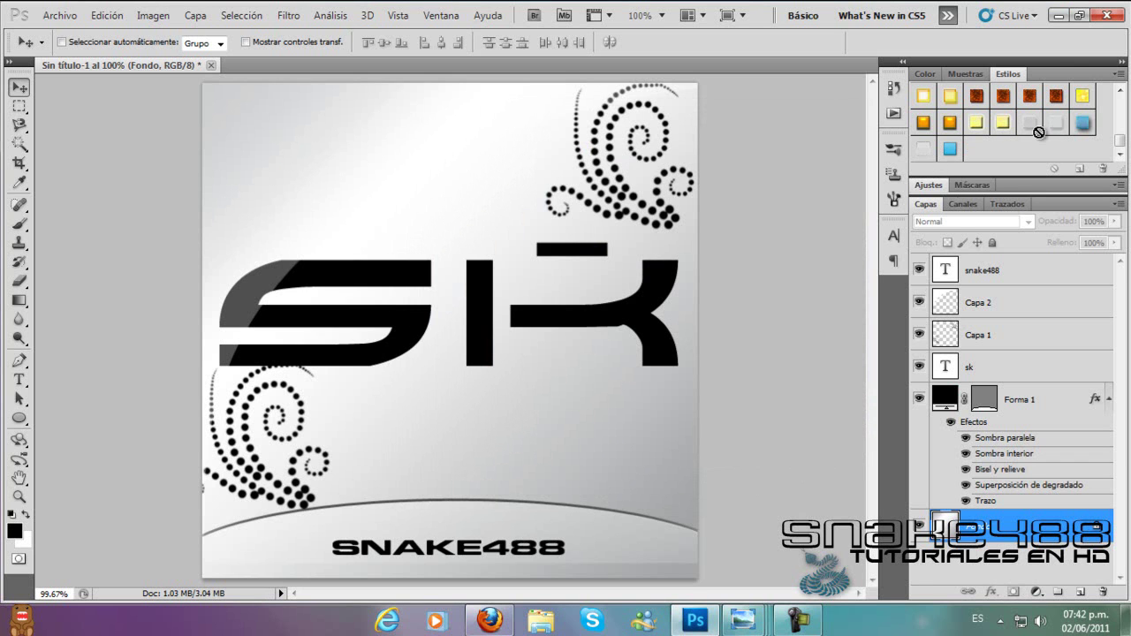
{"action": "left_click", "coordinate": [993, 278]}
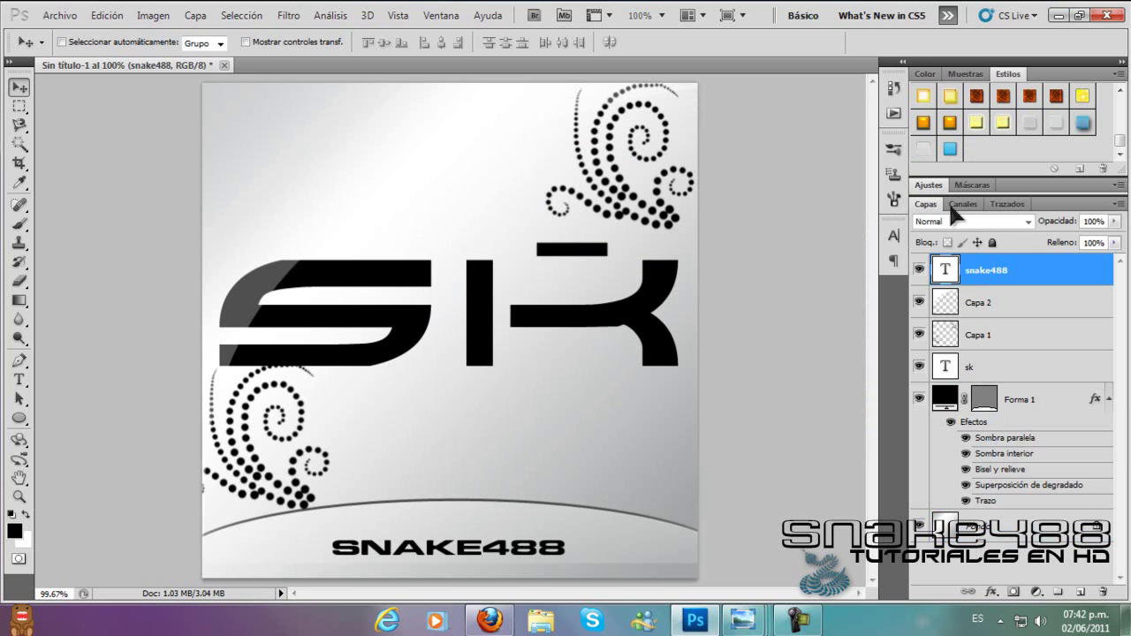
{"action": "left_click", "coordinate": [998, 337]}
- Apply a silver glossy style to Capa 2 and lower its opacity to 29%
{"action": "left_click", "coordinate": [984, 304]}
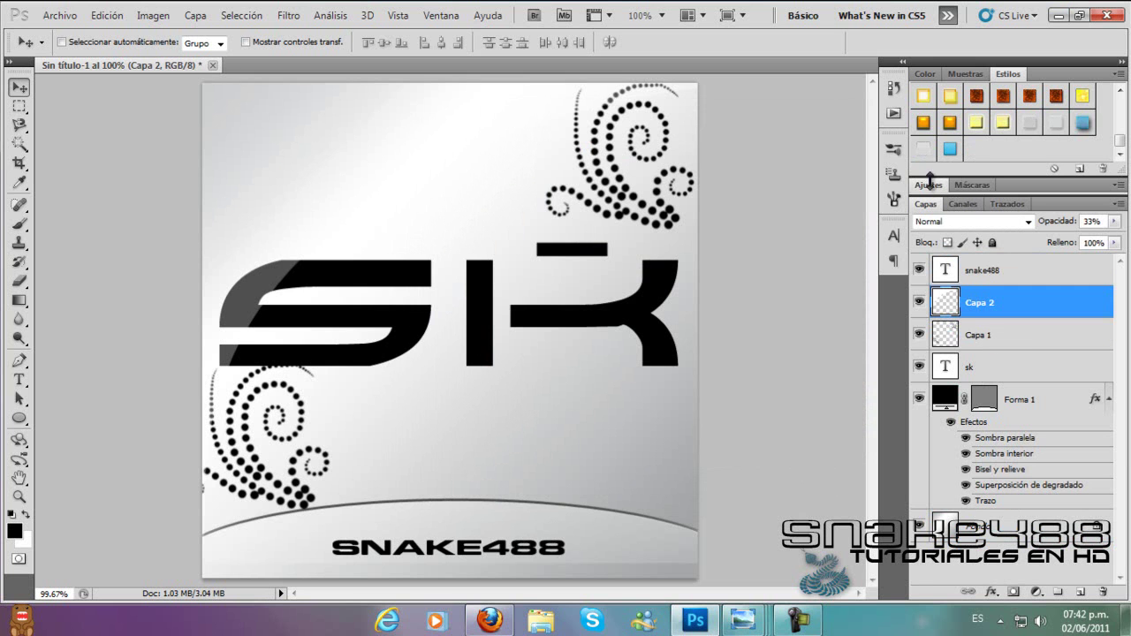
{"action": "left_click", "coordinate": [923, 150]}
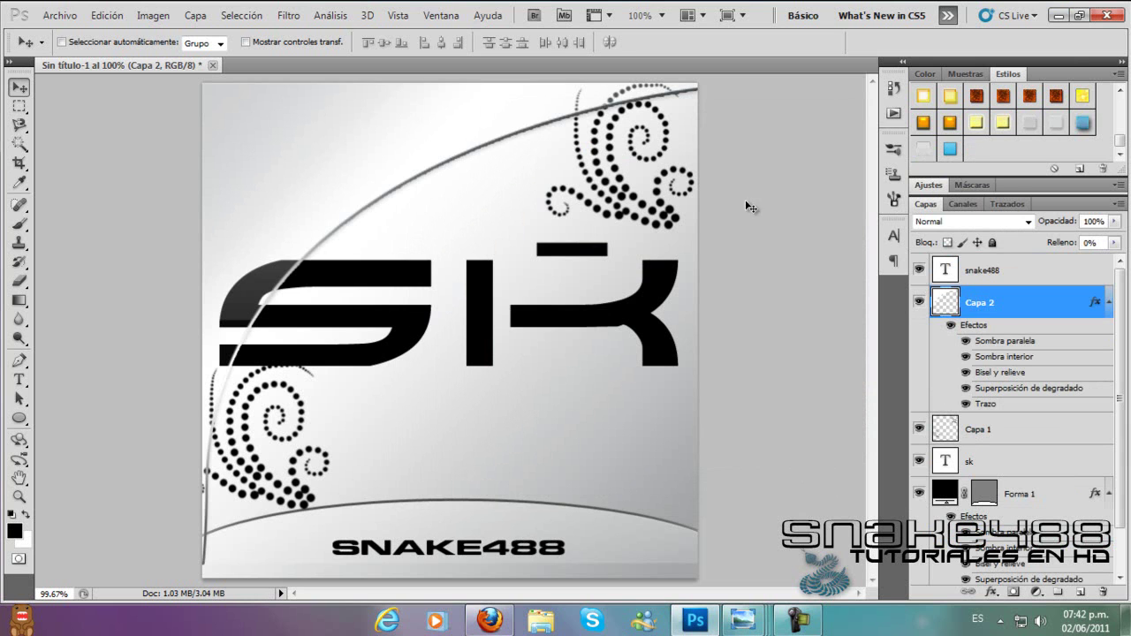
{"action": "left_click", "coordinate": [1115, 221]}
{"action": "left_click_drag", "start_coordinate": [1103, 236], "coordinate": [1055, 242]}
{"action": "left_click", "coordinate": [774, 225]}
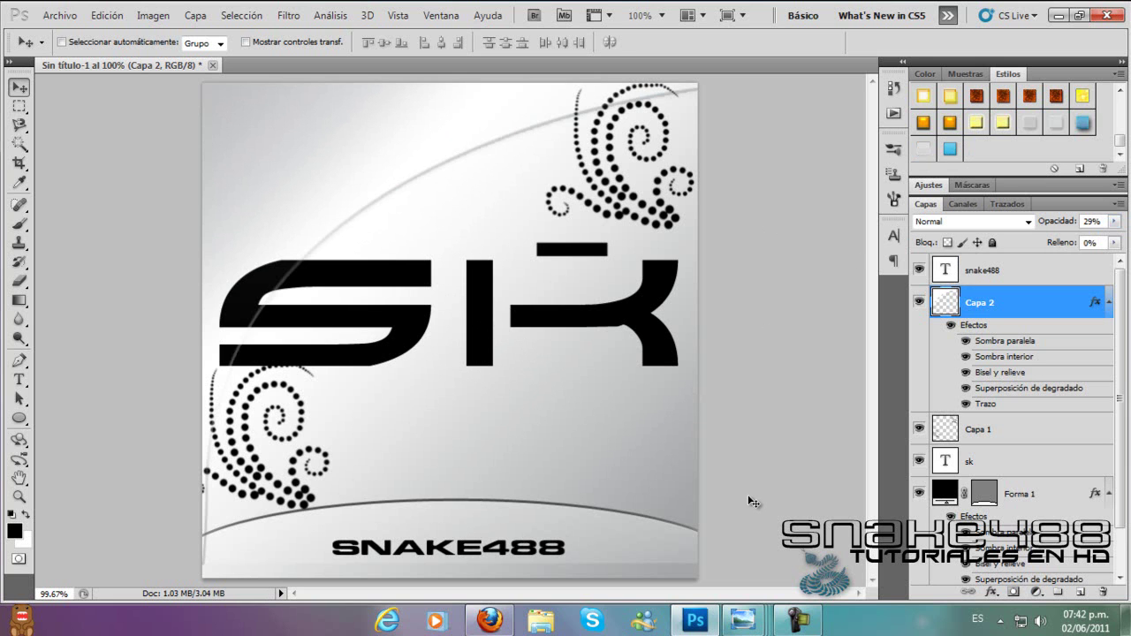
- Apply a blue style to the snake488 layer, then set its gradient overlay to the dark blue-grey preset
{"action": "left_click", "coordinate": [984, 274]}
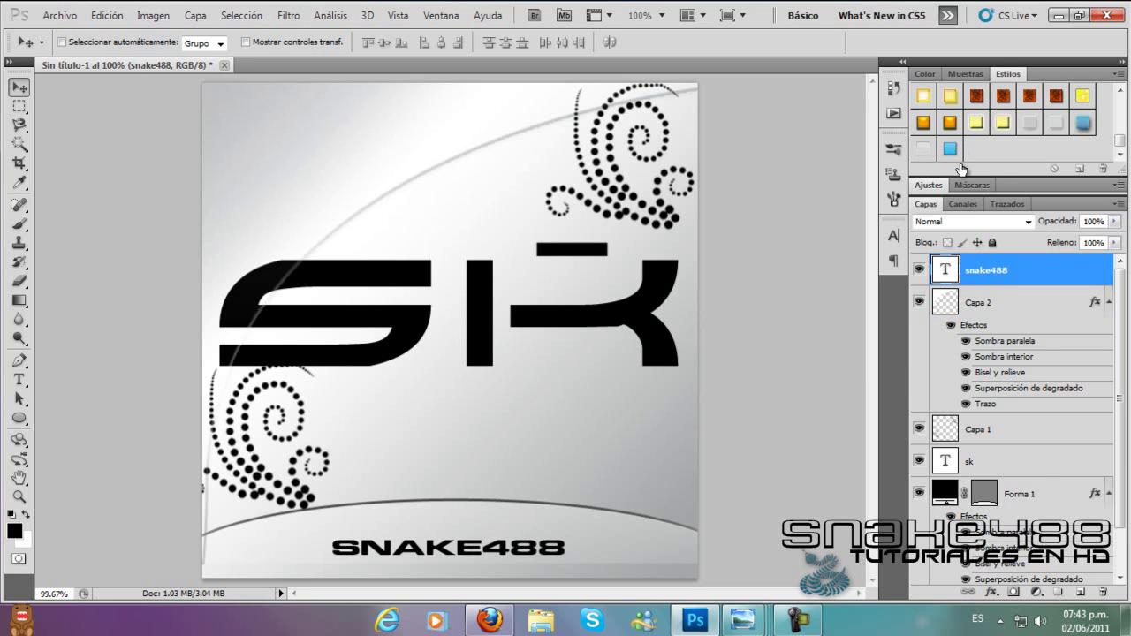
{"action": "left_click", "coordinate": [949, 150]}
{"action": "right_click", "coordinate": [1016, 279]}
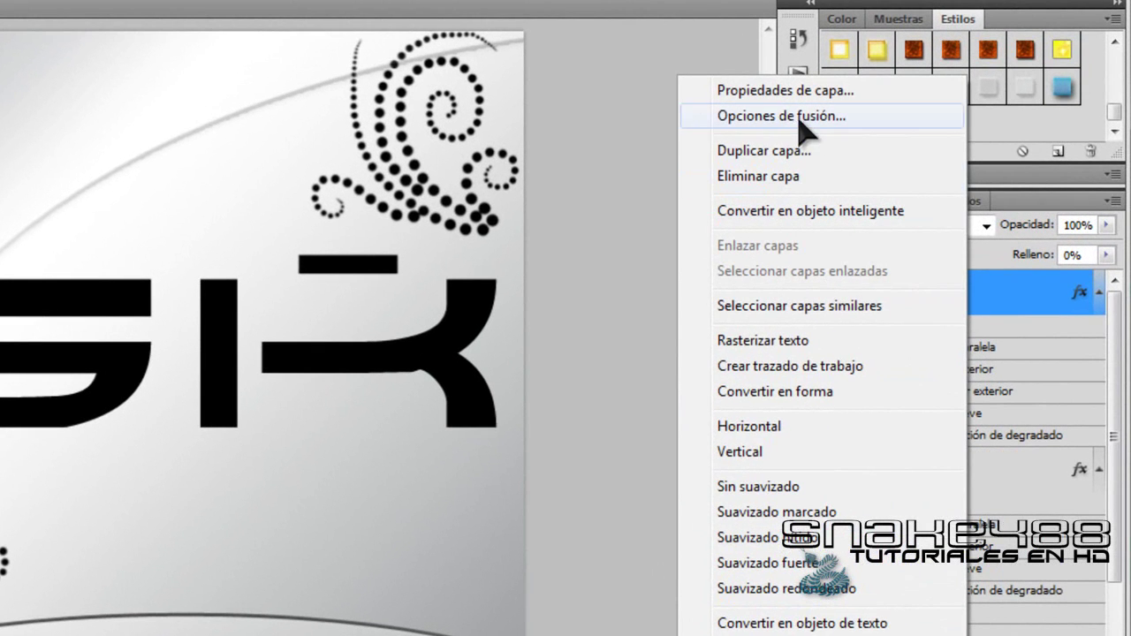
{"action": "left_click", "coordinate": [789, 115]}
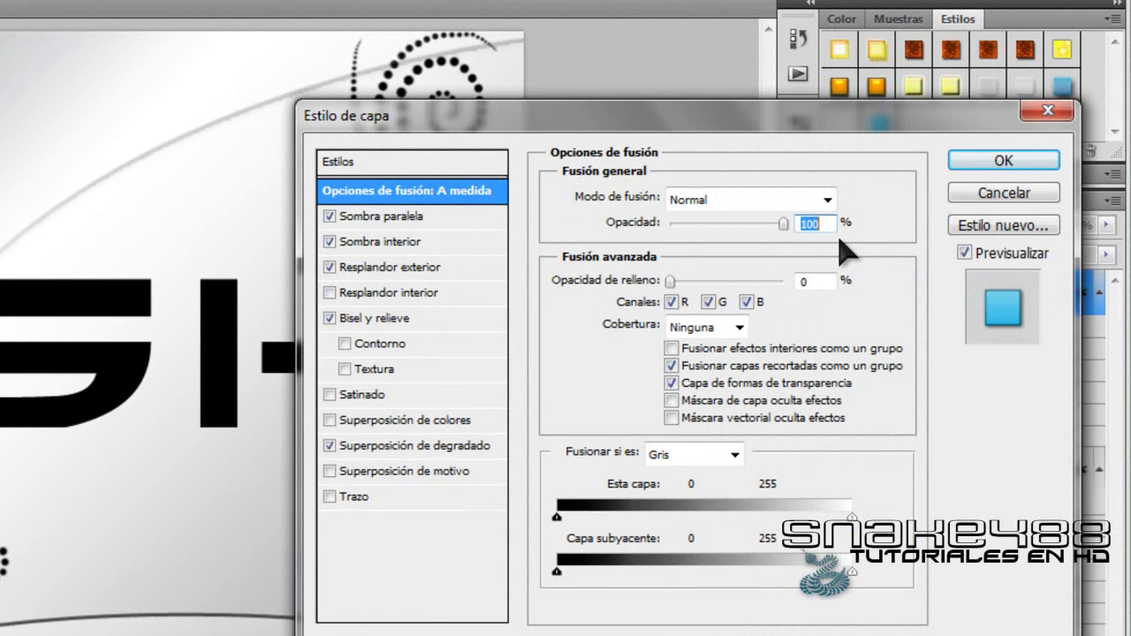
{"action": "left_click", "coordinate": [394, 446]}
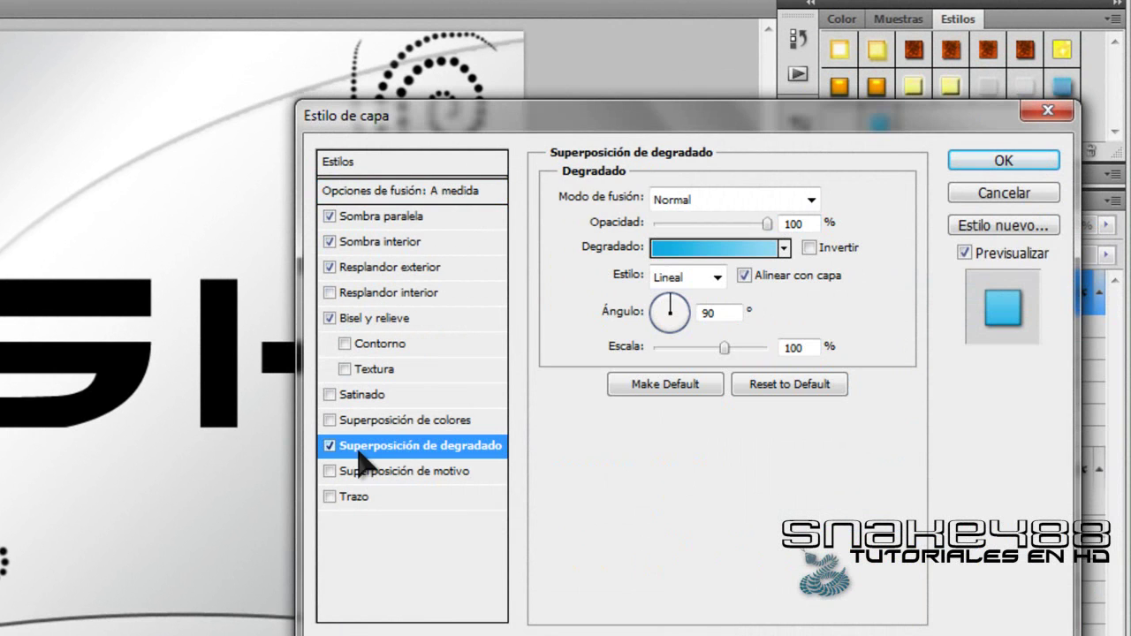
{"action": "left_click", "coordinate": [783, 248]}
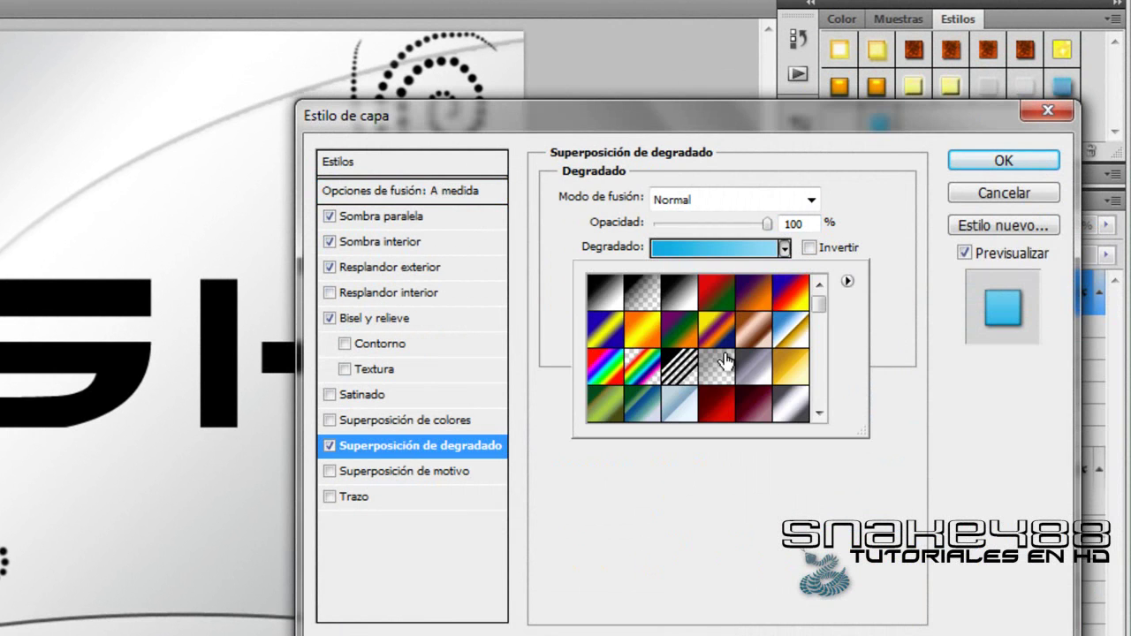
{"action": "scroll", "coordinate": [723, 371], "scroll_direction": "down", "scroll_amount": 2}
{"action": "scroll", "coordinate": [739, 380], "scroll_direction": "down", "scroll_amount": 1}
{"action": "left_click", "coordinate": [758, 296]}
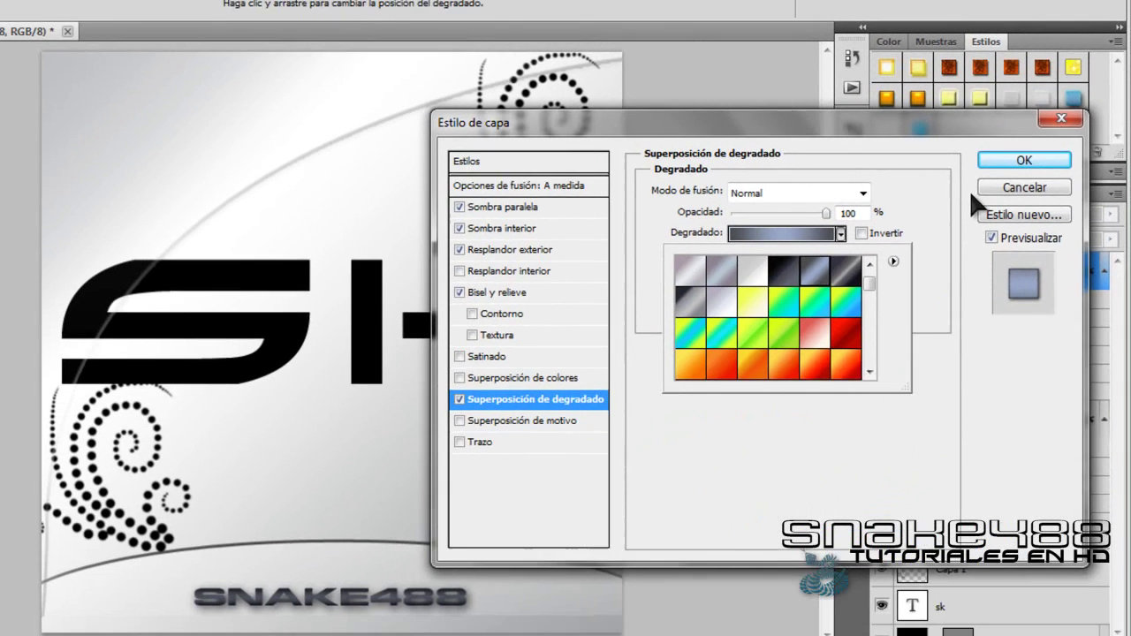
{"action": "left_click", "coordinate": [1014, 159]}
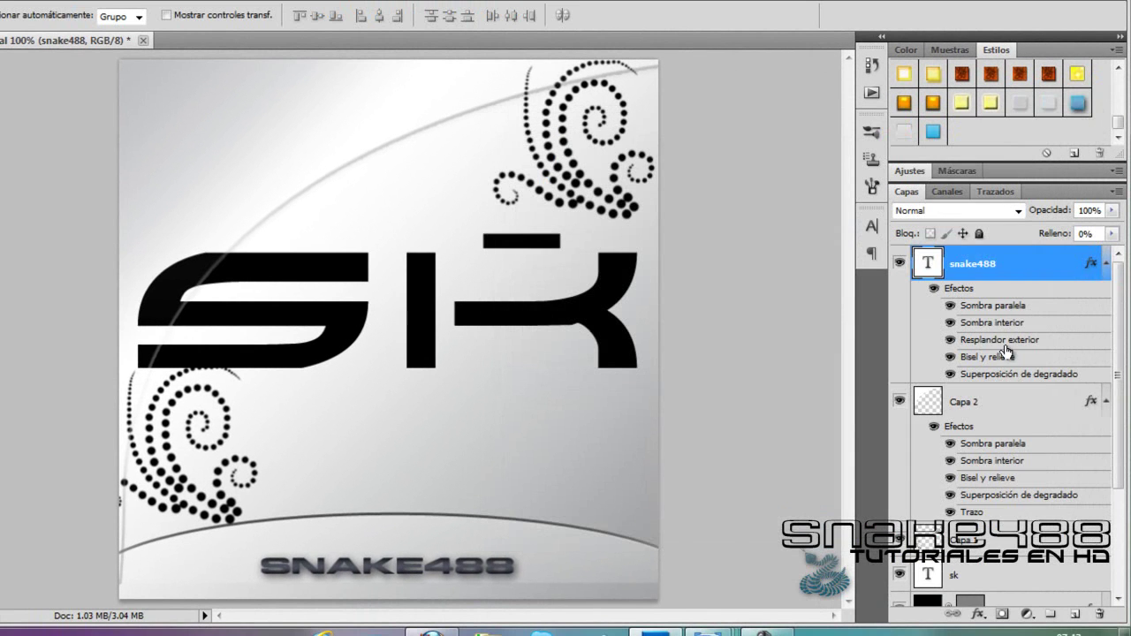
- Apply a blue preset style from the Styles panel to the sk layer
{"action": "scroll", "coordinate": [1008, 353], "scroll_direction": "down", "scroll_amount": 3}
{"action": "left_click", "coordinate": [997, 417]}
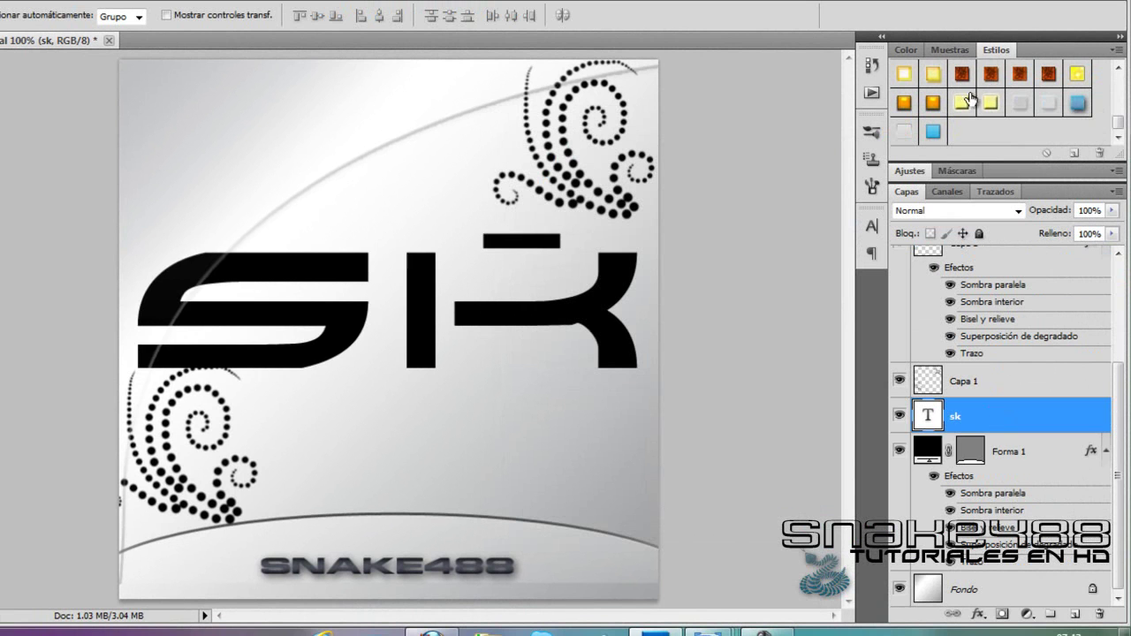
{"action": "left_click", "coordinate": [938, 134]}
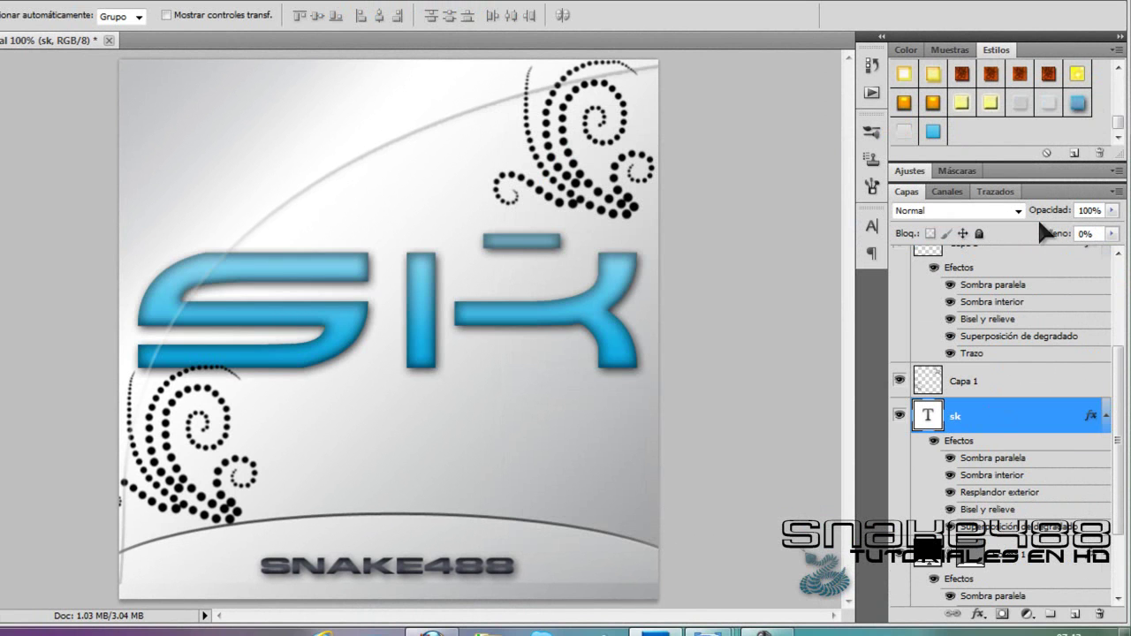
{"action": "left_click", "coordinate": [1088, 104]}
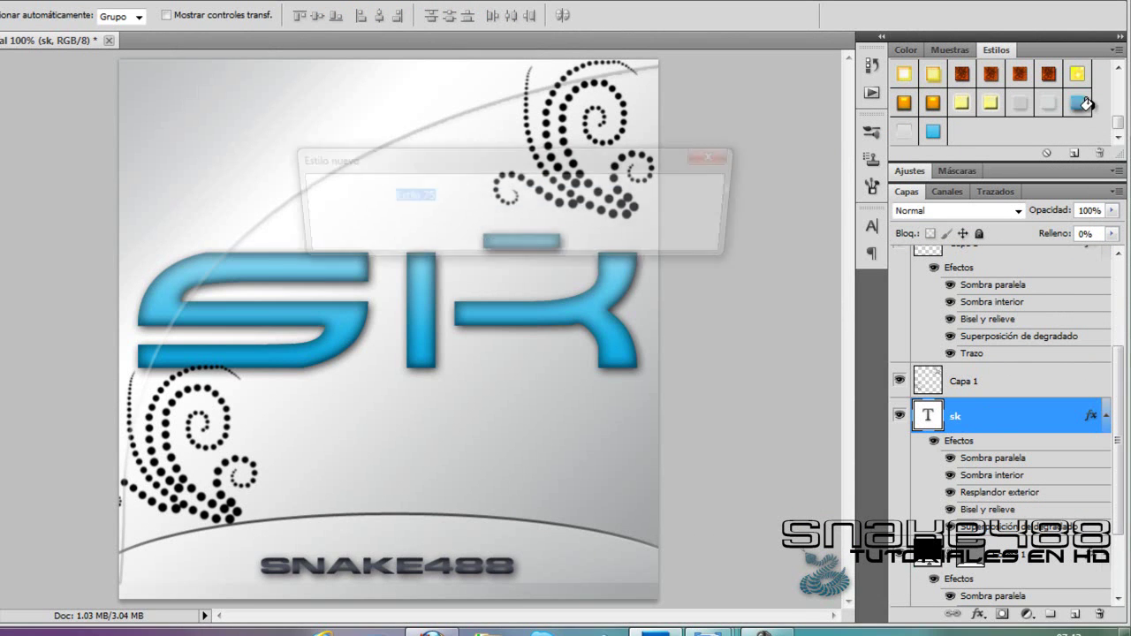
{"action": "left_click", "coordinate": [738, 159]}
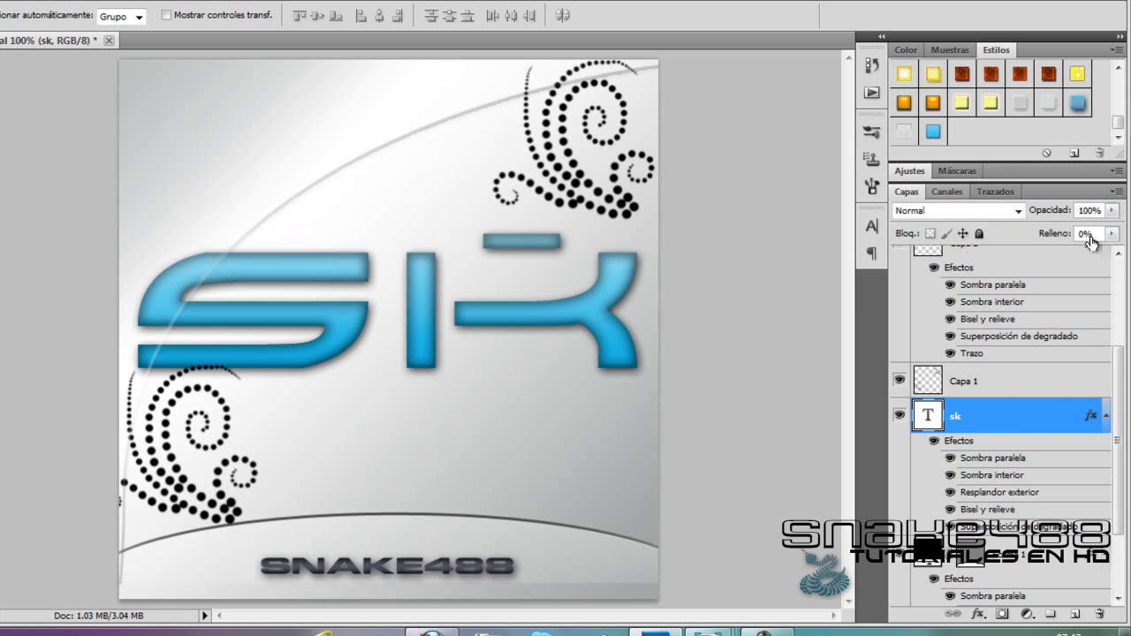
- Switch the sk layer's gradient overlay to a grey metallic preset in Blending Options
{"action": "right_click", "coordinate": [1013, 423]}
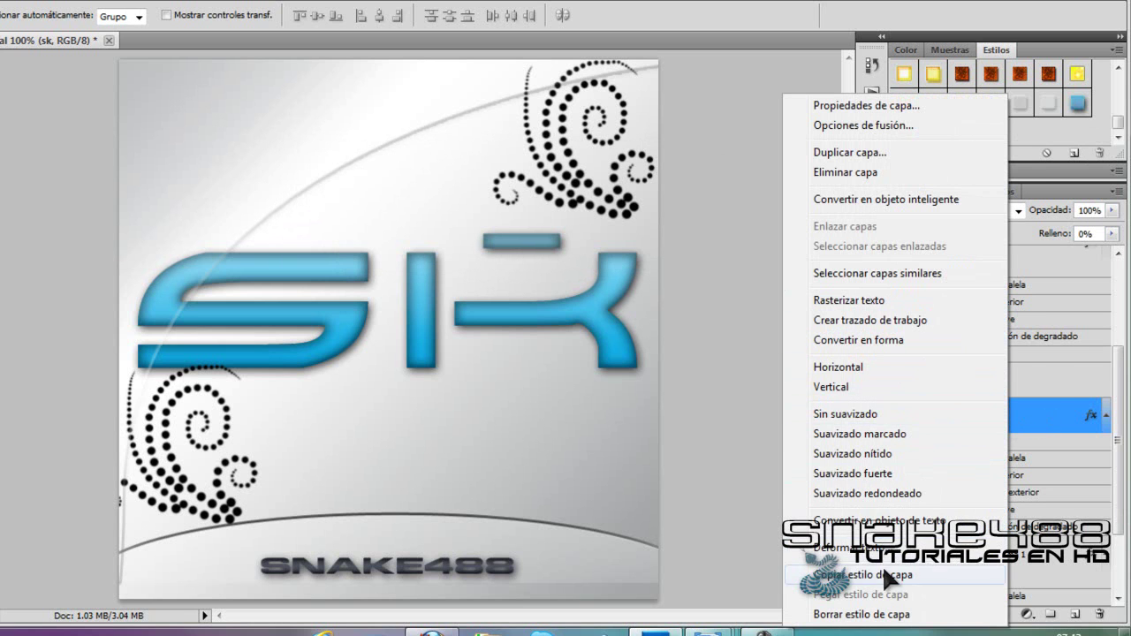
{"action": "left_click", "coordinate": [857, 125]}
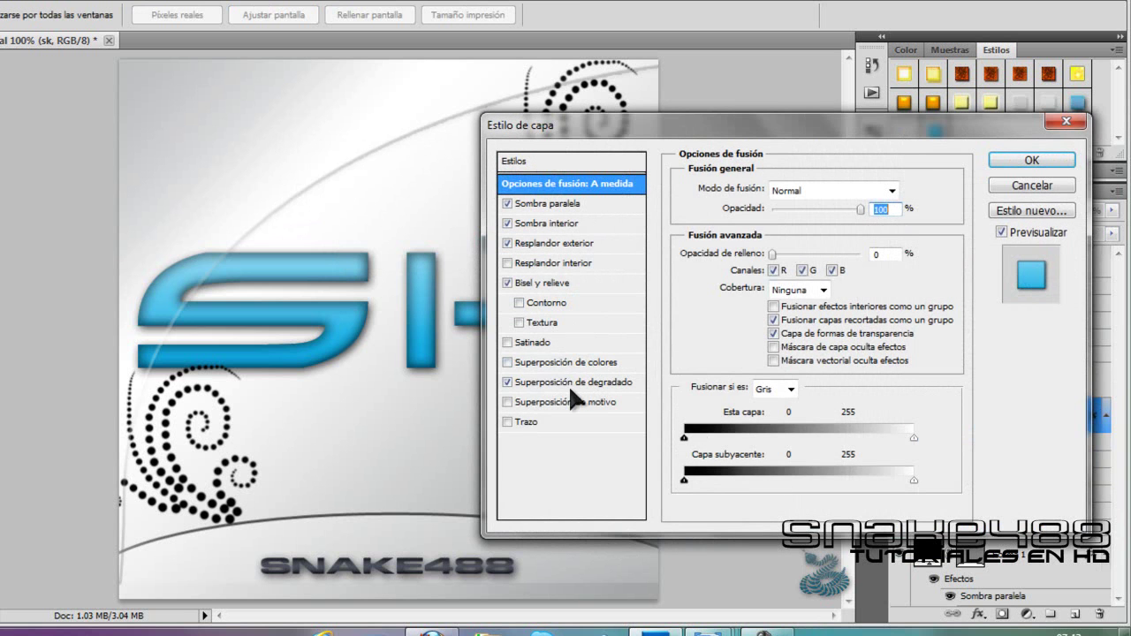
{"action": "left_click", "coordinate": [571, 386]}
{"action": "left_click", "coordinate": [861, 228]}
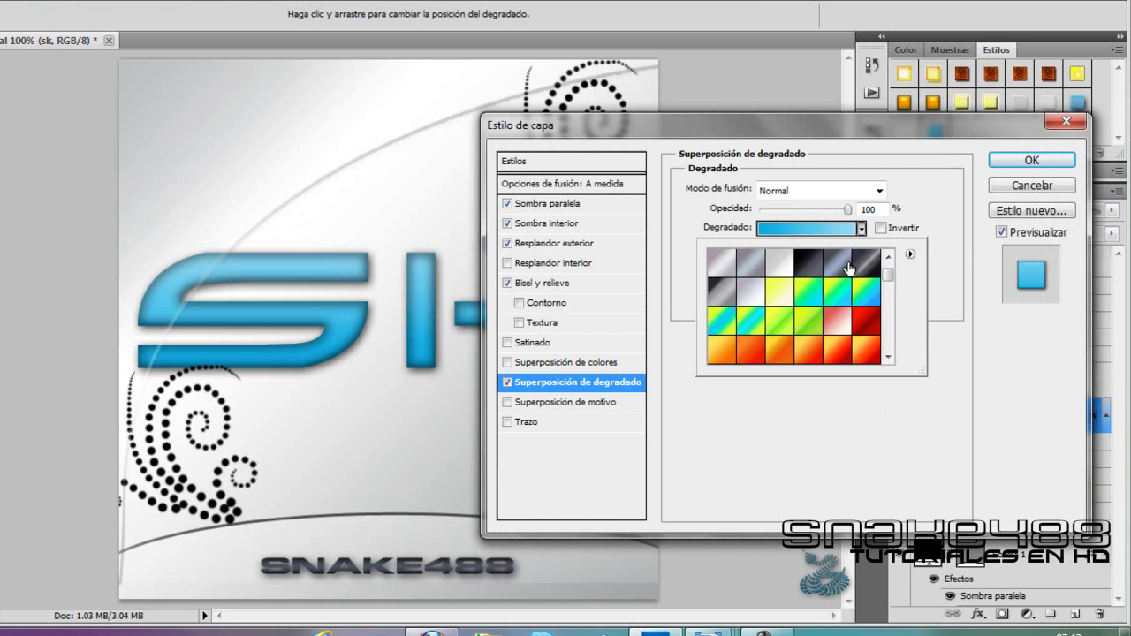
{"action": "left_click", "coordinate": [848, 268]}
{"action": "left_click", "coordinate": [1047, 160]}
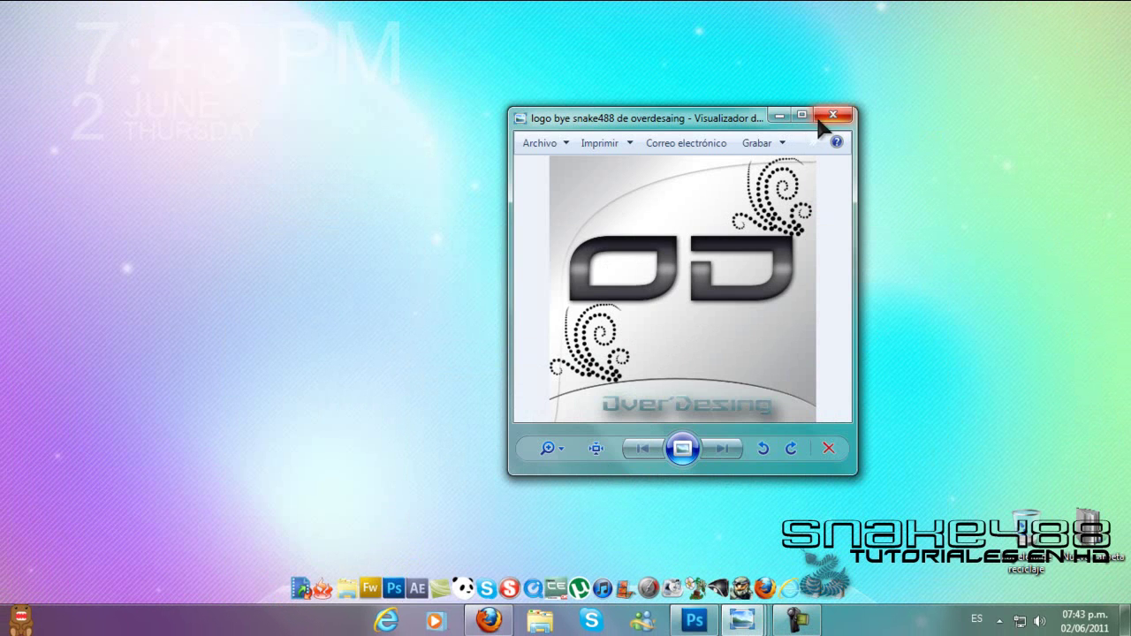
- Close Windows Photo Viewer and clear the desktop icon selection
{"action": "left_click", "coordinate": [832, 114]}
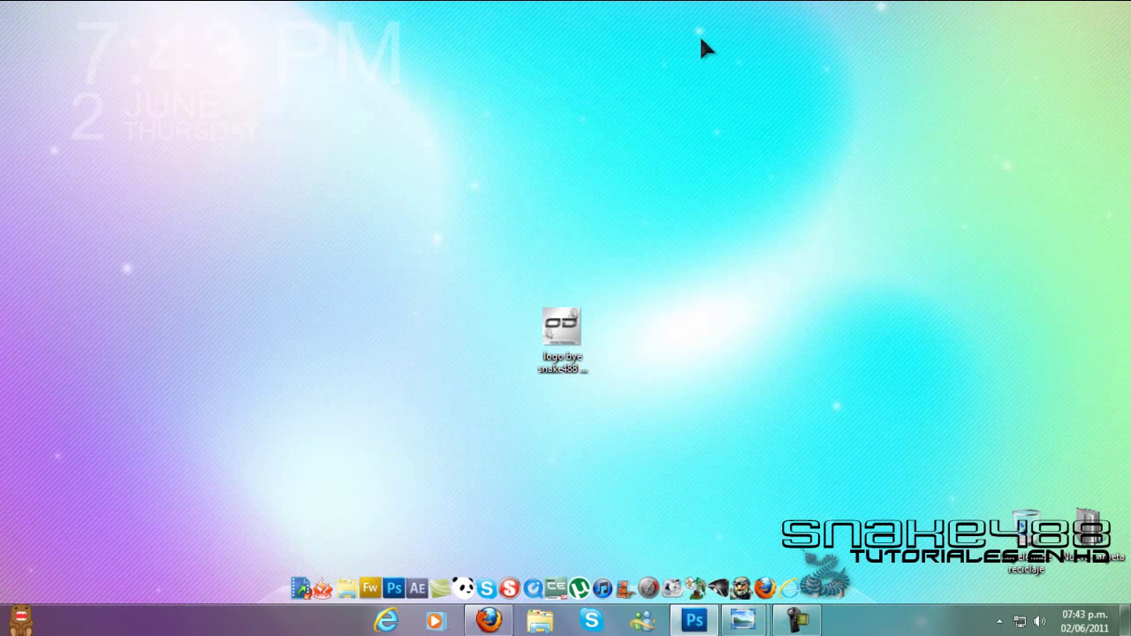
{"action": "left_click_drag", "start_coordinate": [895, 182], "coordinate": [468, 521]}
{"action": "mouse_move", "coordinate": [164, 181]}
{"action": "left_mouse_down"}
{"action": "mouse_move", "coordinate": [945, 587]}
{"action": "mouse_move", "coordinate": [963, 610]}
{"action": "left_mouse_up"}
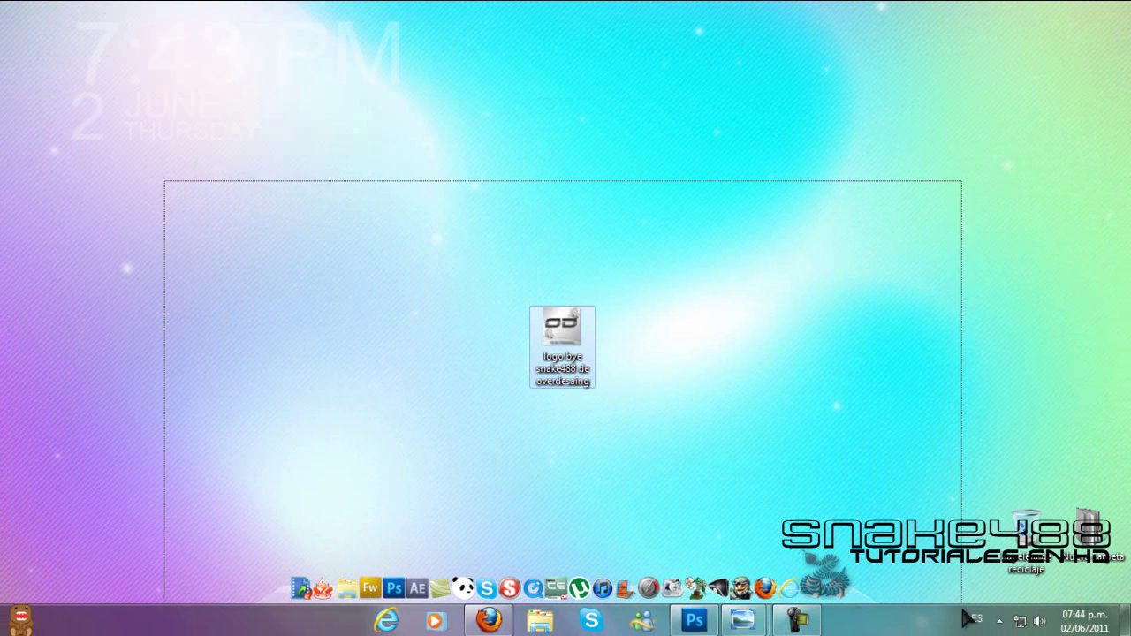
{"action": "mouse_move", "coordinate": [1019, 241]}
{"action": "left_mouse_down"}
{"action": "mouse_move", "coordinate": [180, 630]}
{"action": "mouse_move", "coordinate": [111, 621]}
{"action": "left_mouse_up"}
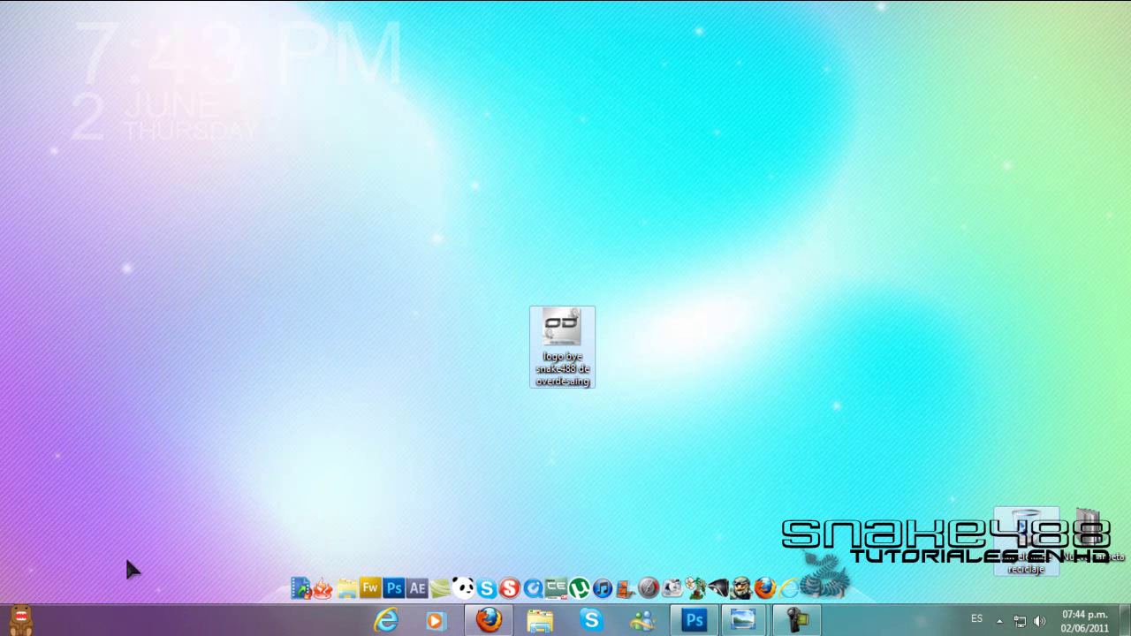
{"action": "left_click", "coordinate": [406, 280]}
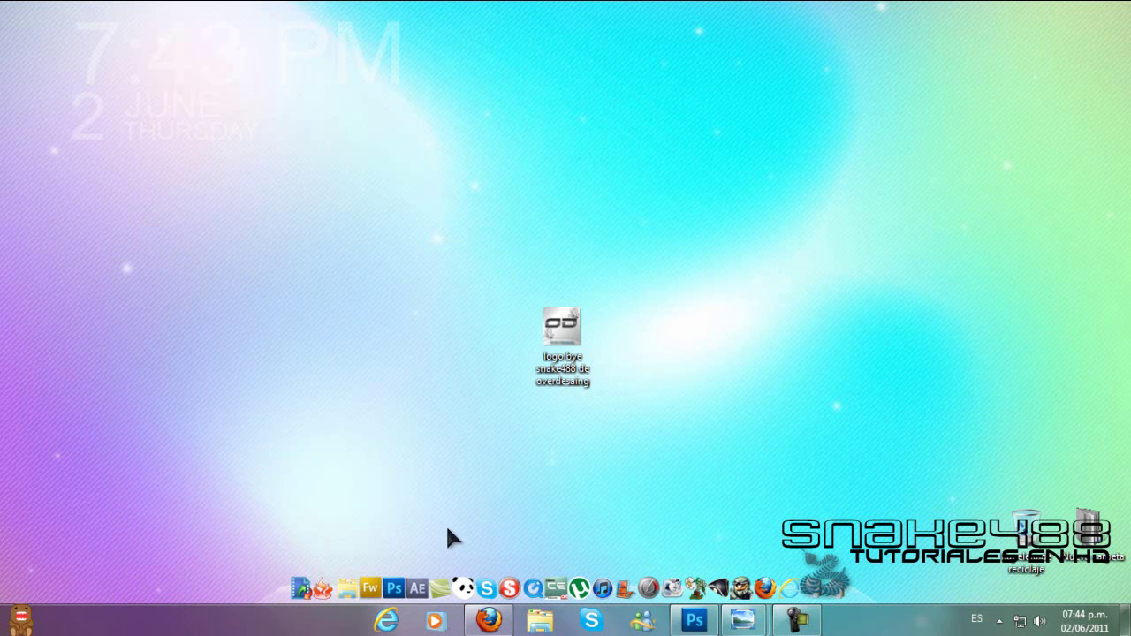
{"action": "left_click", "coordinate": [489, 621]}
{"action": "scroll", "coordinate": [484, 420], "scroll_direction": "down", "scroll_amount": 5}
{"action": "scroll", "coordinate": [404, 468], "scroll_direction": "up", "scroll_amount": 9}
{"action": "scroll", "coordinate": [405, 468], "scroll_direction": "up", "scroll_amount": 6}
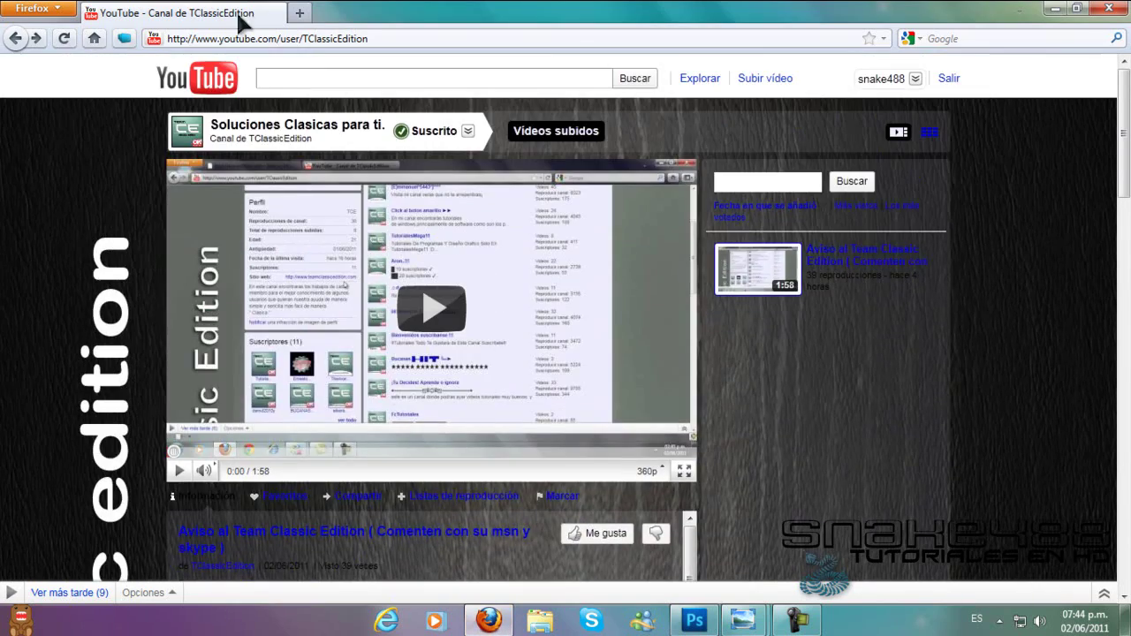
{"action": "left_click", "coordinate": [300, 12]}
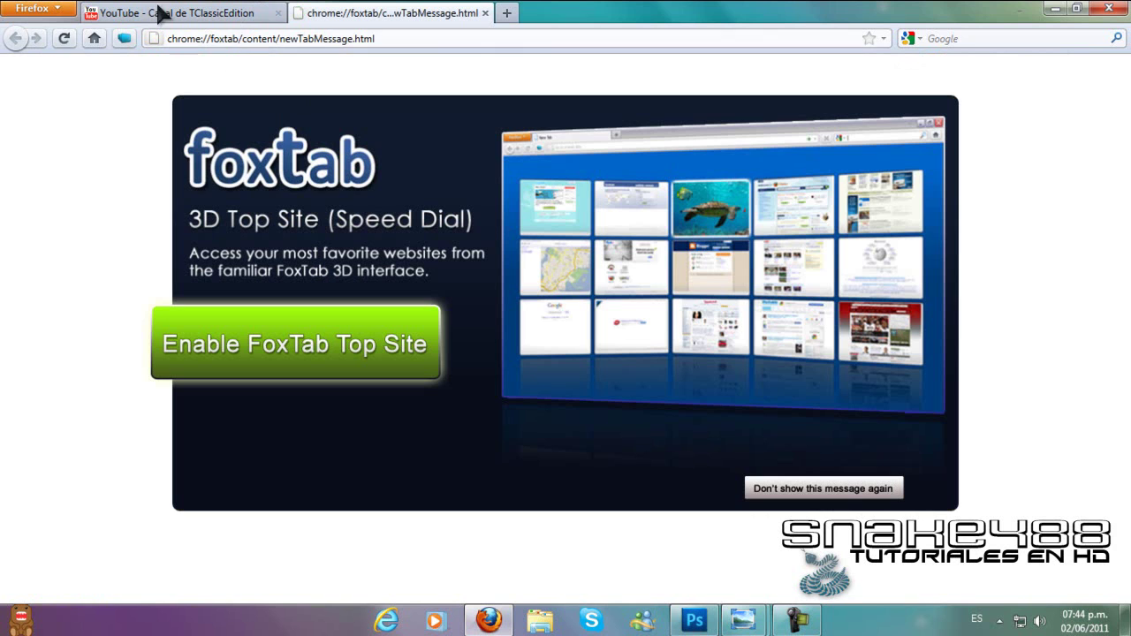
{"action": "left_click", "coordinate": [125, 38]}
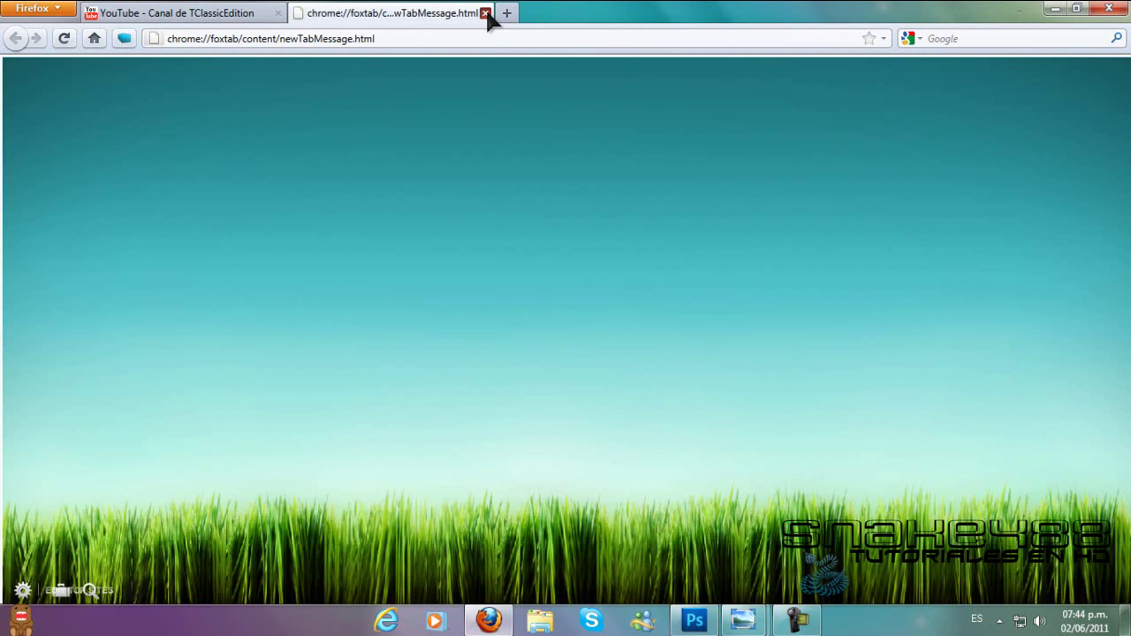
{"action": "left_click", "coordinate": [485, 13]}
{"action": "left_click", "coordinate": [1060, 8]}
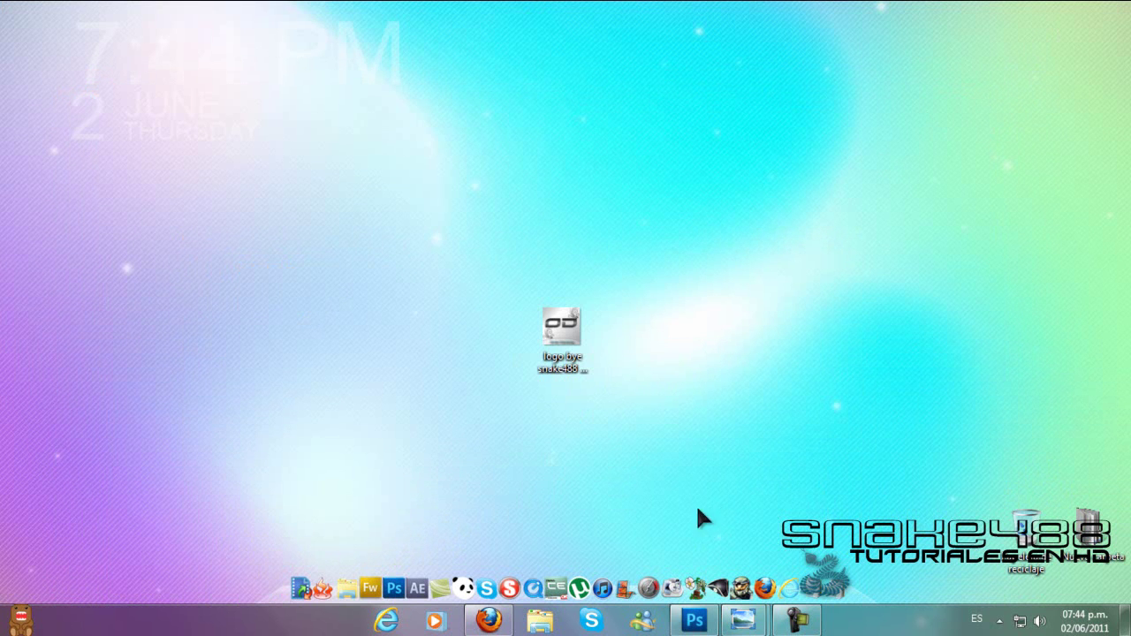
{"action": "left_click_drag", "start_coordinate": [430, 242], "coordinate": [591, 348]}
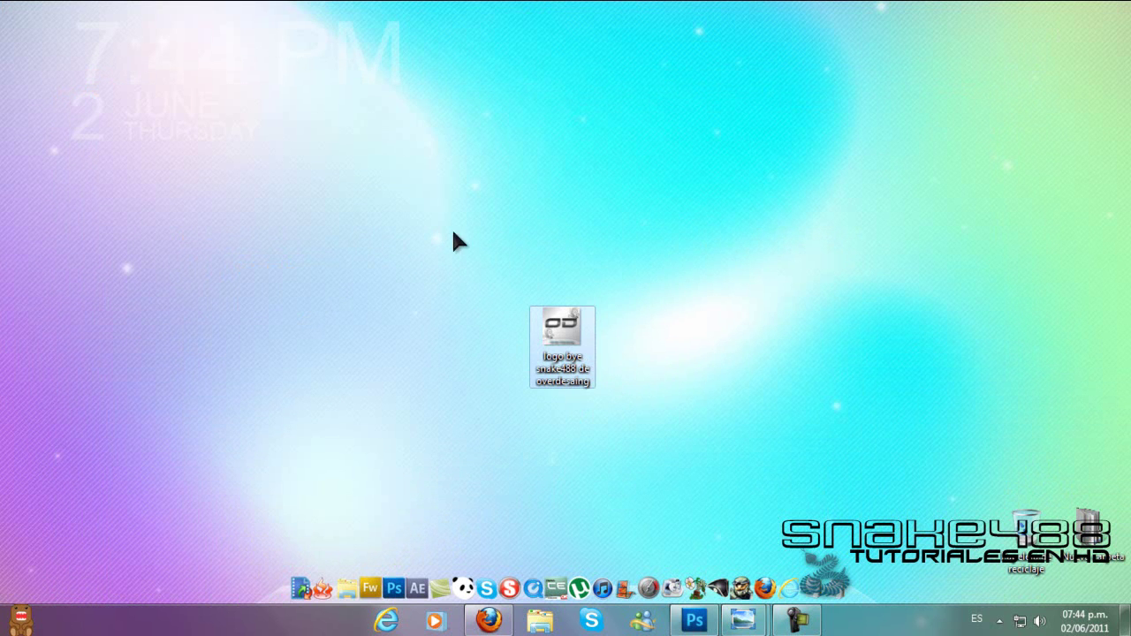
{"action": "mouse_move", "coordinate": [435, 248]}
{"action": "left_mouse_down"}
{"action": "mouse_move", "coordinate": [698, 464]}
{"action": "mouse_move", "coordinate": [419, 249]}
{"action": "mouse_move", "coordinate": [474, 310]}
{"action": "mouse_move", "coordinate": [656, 430]}
{"action": "mouse_move", "coordinate": [478, 283]}
{"action": "left_mouse_up"}
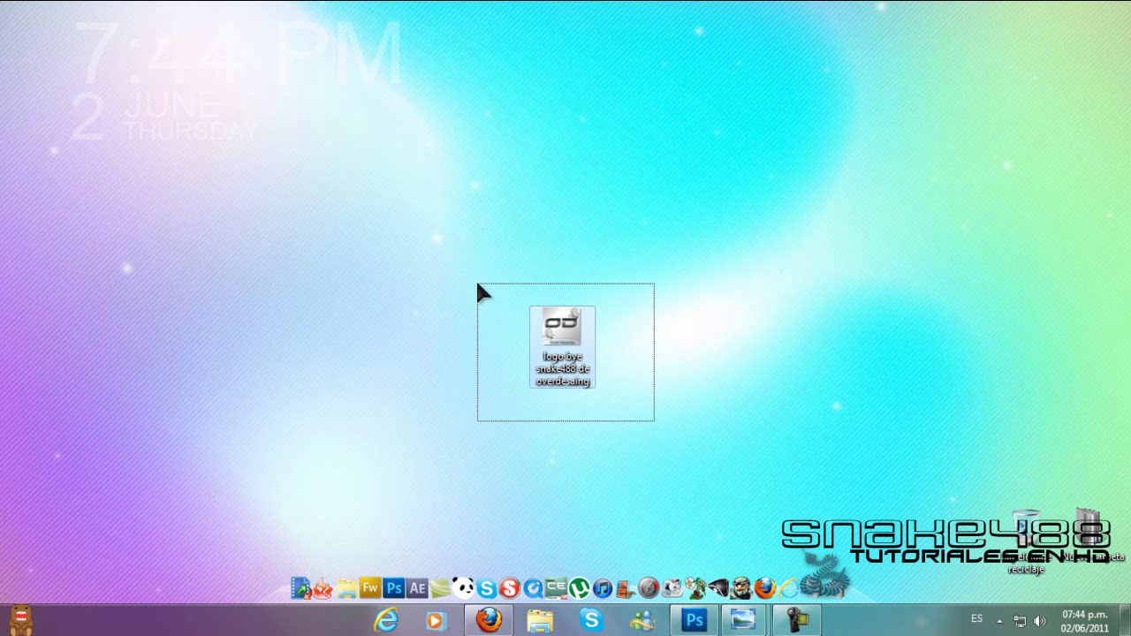
{"action": "left_click", "coordinate": [431, 330]}
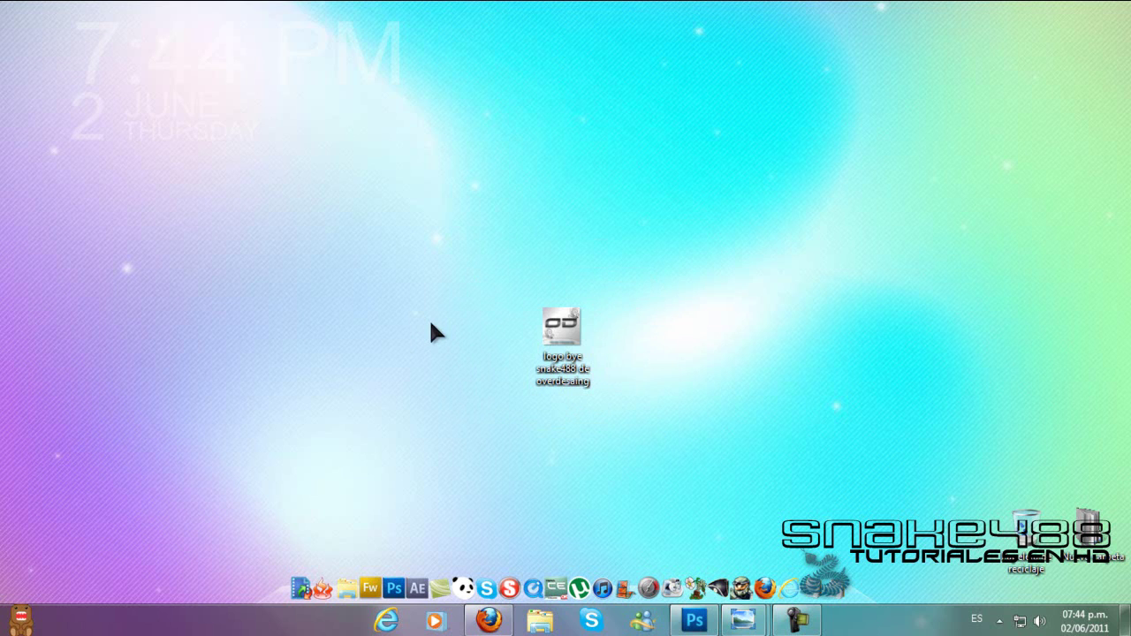
{"action": "left_click", "coordinate": [489, 621]}
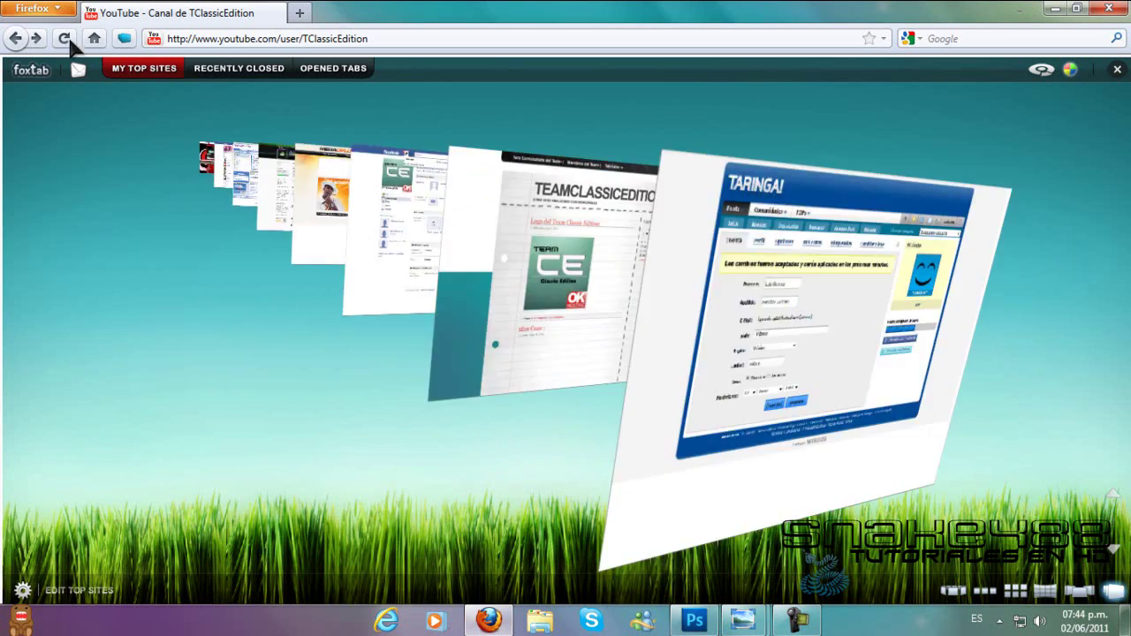
{"action": "left_click", "coordinate": [124, 38]}
{"action": "scroll", "coordinate": [146, 172], "scroll_direction": "down", "scroll_amount": 4}
{"action": "scroll", "coordinate": [146, 173], "scroll_direction": "down", "scroll_amount": 2}
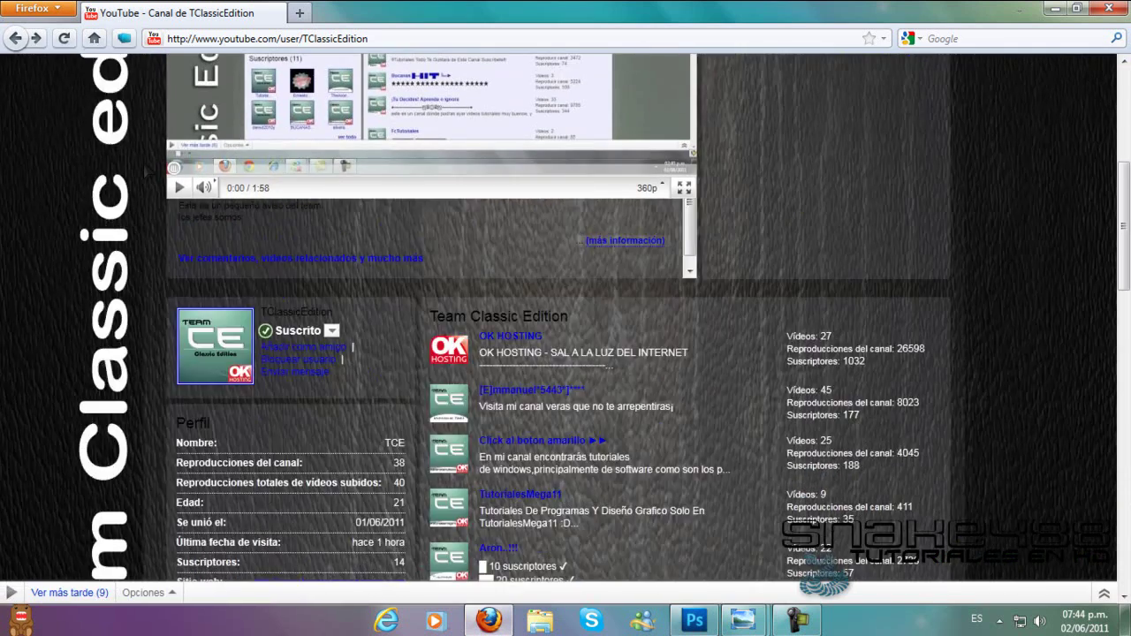
{"action": "scroll", "coordinate": [146, 172], "scroll_direction": "down", "scroll_amount": 5}
{"action": "scroll", "coordinate": [110, 500], "scroll_direction": "up", "scroll_amount": 6}
{"action": "scroll", "coordinate": [124, 380], "scroll_direction": "up", "scroll_amount": 5}
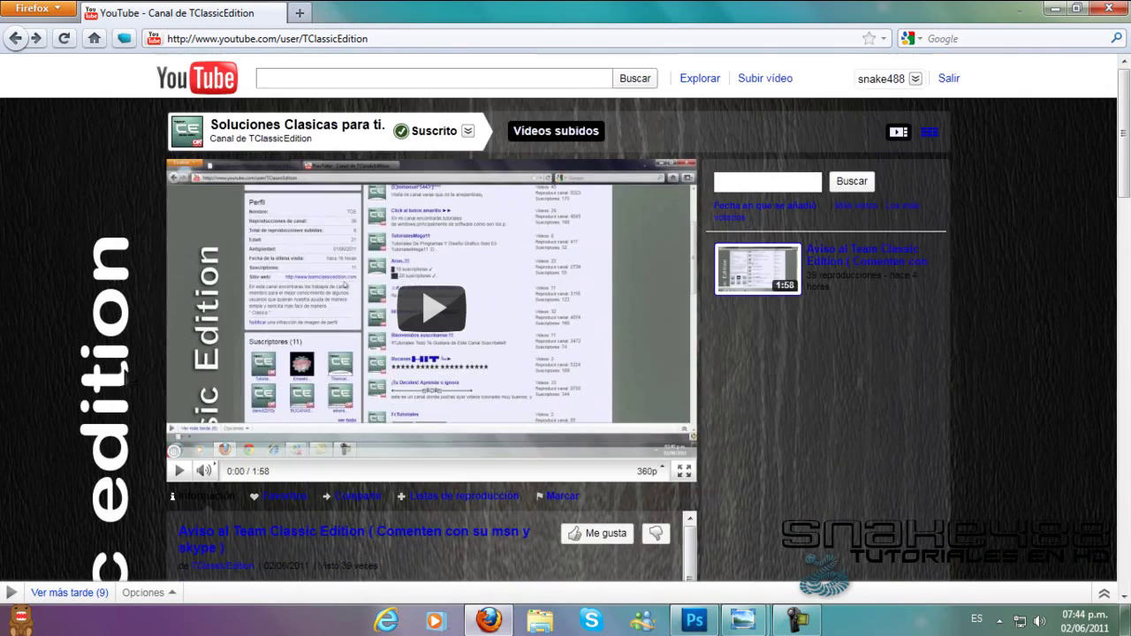
{"action": "scroll", "coordinate": [126, 341], "scroll_direction": "down", "scroll_amount": 3}
{"action": "scroll", "coordinate": [159, 349], "scroll_direction": "down", "scroll_amount": 1}
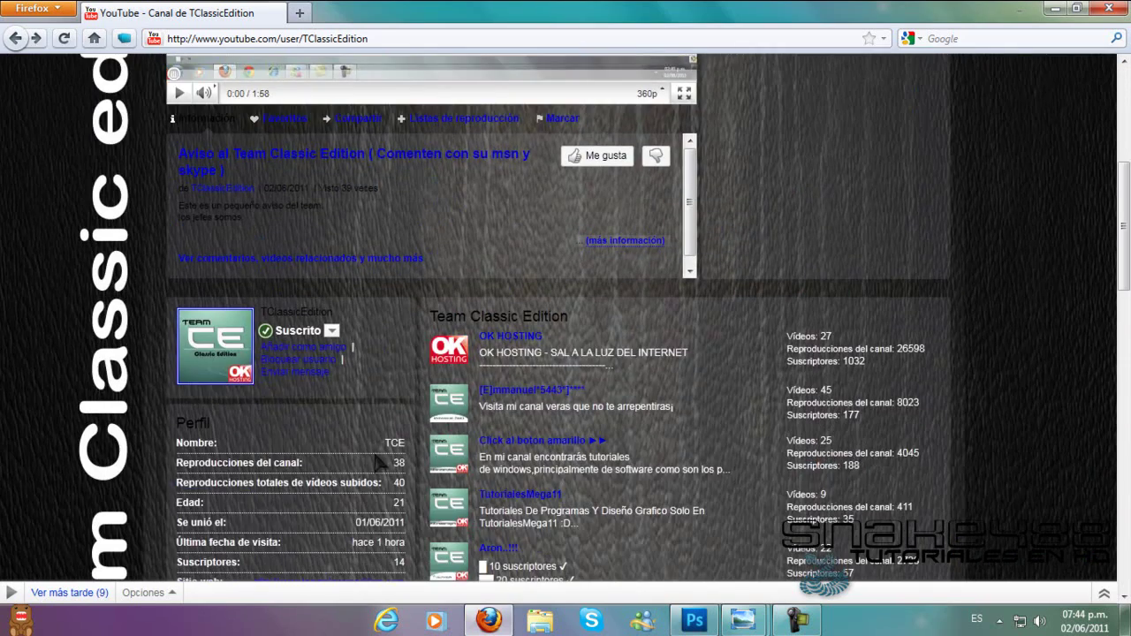
{"action": "scroll", "coordinate": [380, 464], "scroll_direction": "down", "scroll_amount": 2}
{"action": "scroll", "coordinate": [429, 358], "scroll_direction": "down", "scroll_amount": 2}
{"action": "scroll", "coordinate": [473, 349], "scroll_direction": "down", "scroll_amount": 3}
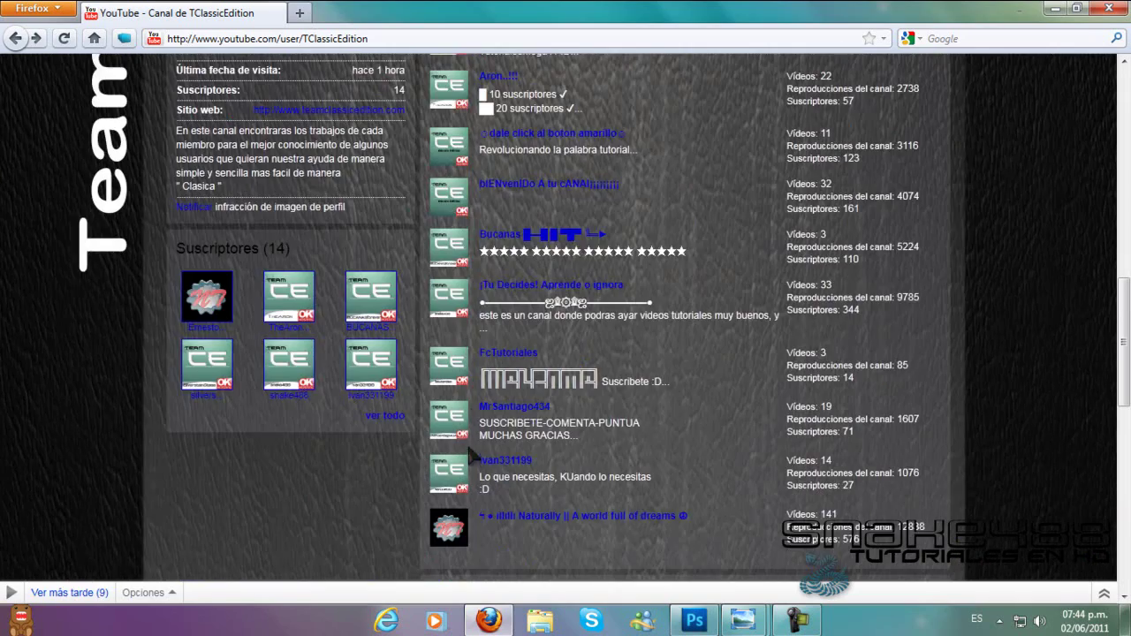
{"action": "scroll", "coordinate": [469, 469], "scroll_direction": "up", "scroll_amount": 1}
{"action": "scroll", "coordinate": [442, 442], "scroll_direction": "up", "scroll_amount": 2}
{"action": "scroll", "coordinate": [433, 424], "scroll_direction": "up", "scroll_amount": 2}
{"action": "scroll", "coordinate": [451, 407], "scroll_direction": "up", "scroll_amount": 2}
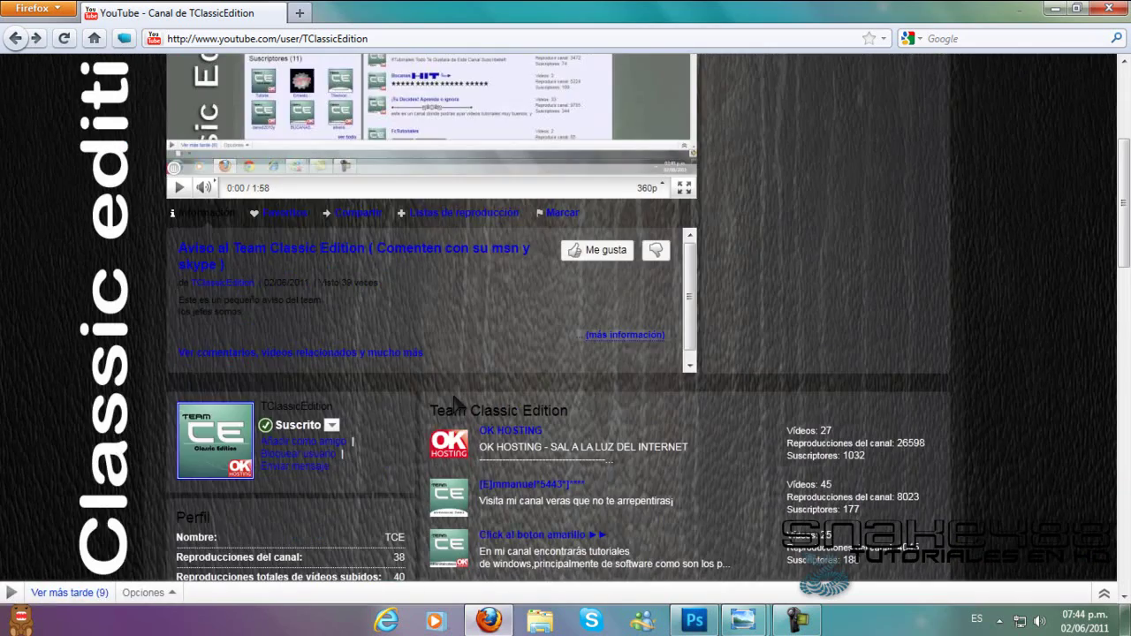
{"action": "scroll", "coordinate": [458, 399], "scroll_direction": "down", "scroll_amount": 5}
{"action": "scroll", "coordinate": [464, 389], "scroll_direction": "down", "scroll_amount": 5}
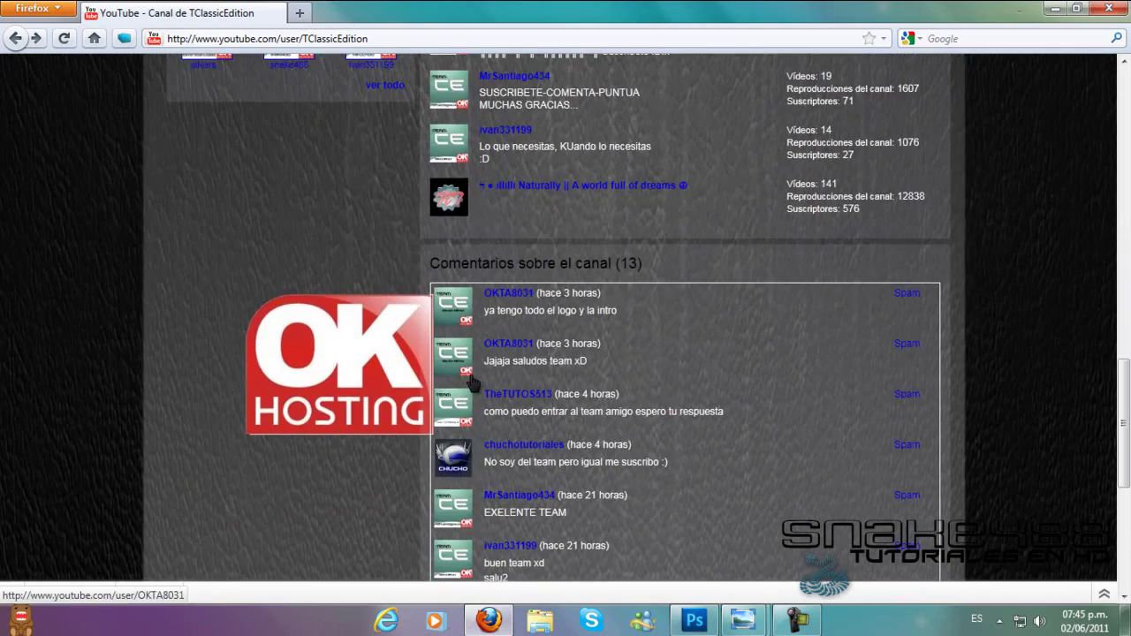
{"action": "scroll", "coordinate": [471, 382], "scroll_direction": "up", "scroll_amount": 3}
{"action": "scroll", "coordinate": [478, 376], "scroll_direction": "up", "scroll_amount": 4}
{"action": "scroll", "coordinate": [484, 371], "scroll_direction": "up", "scroll_amount": 3}
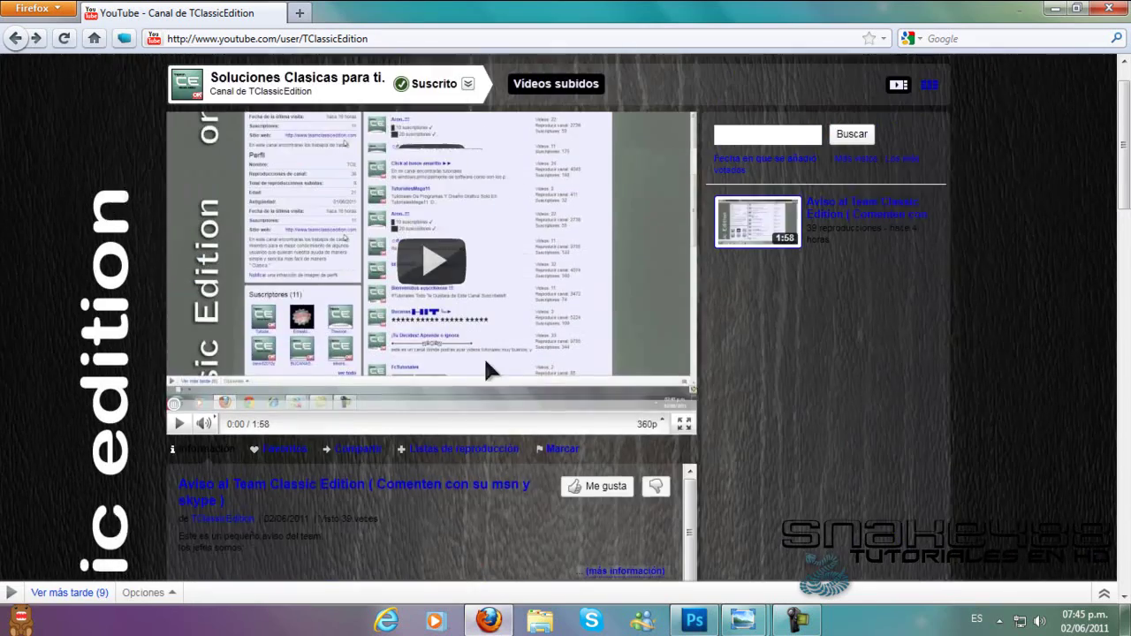
{"action": "scroll", "coordinate": [484, 356], "scroll_direction": "up", "scroll_amount": 1}
{"action": "left_click", "coordinate": [1054, 8]}
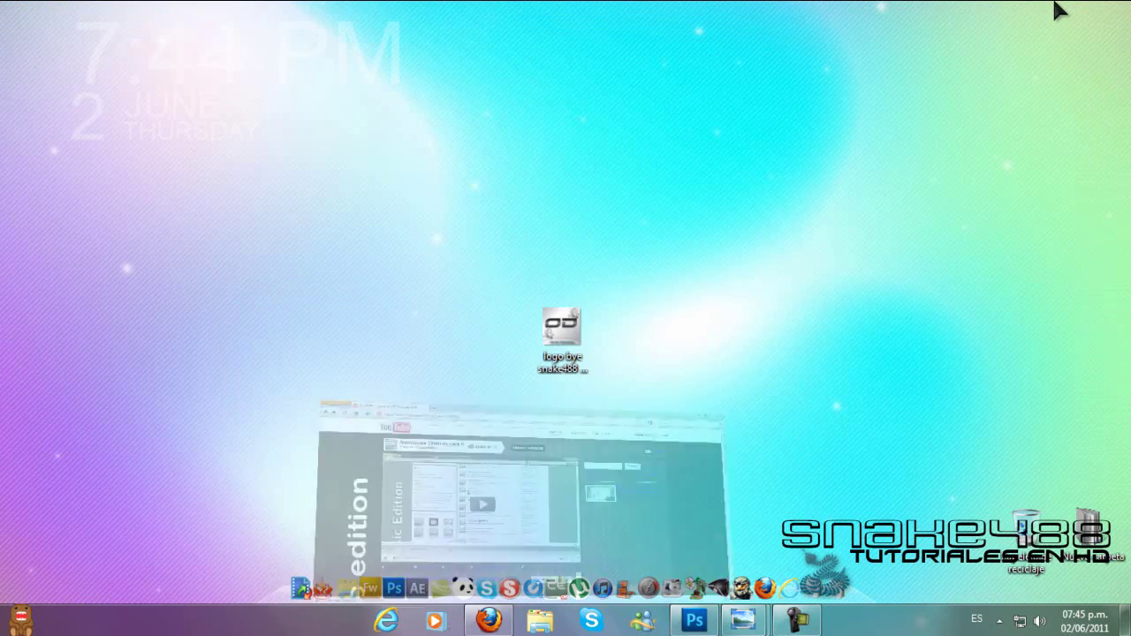